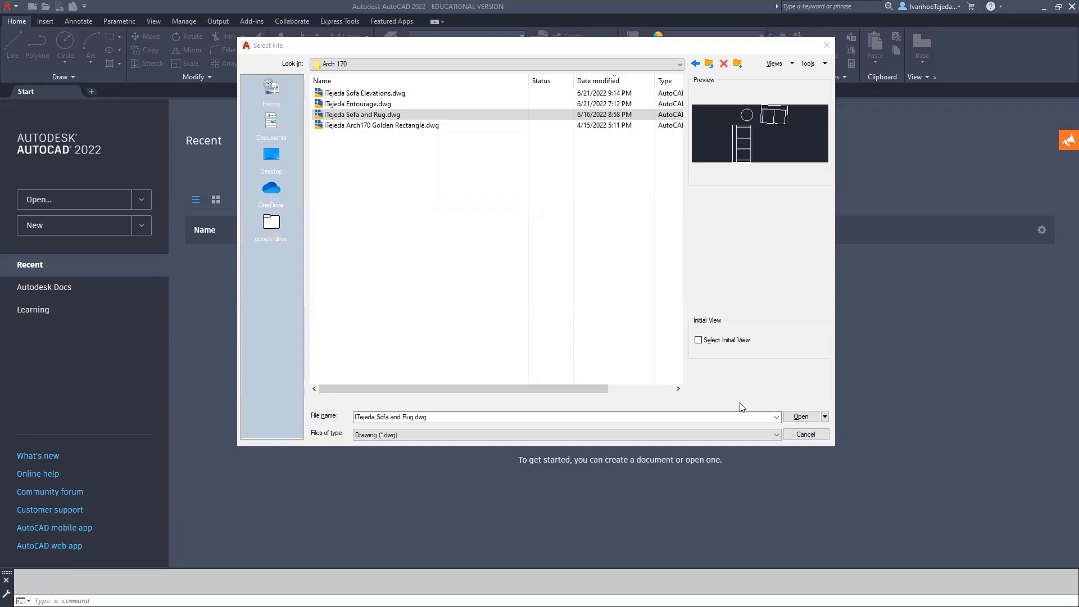
Step: Open the Sofa and Rug drawing from the Arch 170 folder with all the furniture in view
left_click(801, 417)
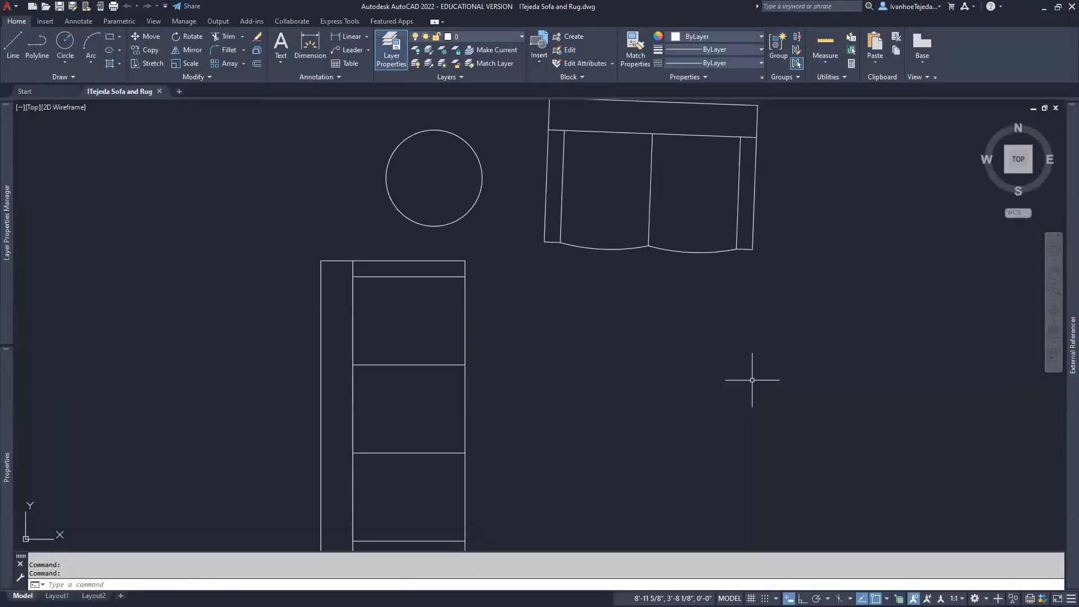
scroll(653, 339, "down", 2)
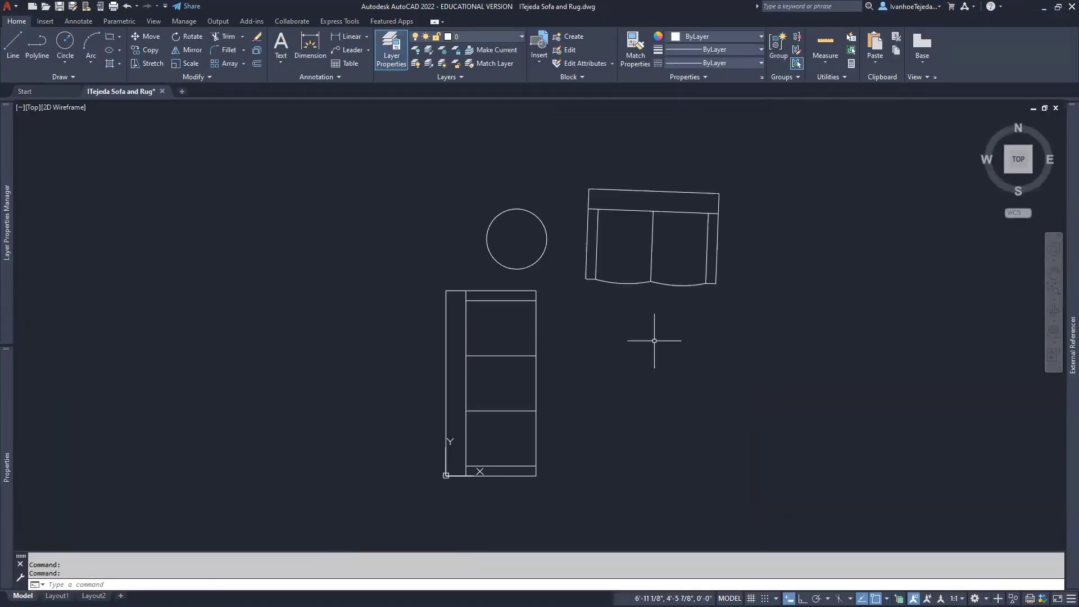
middle_click_drag(660, 343, 696, 326)
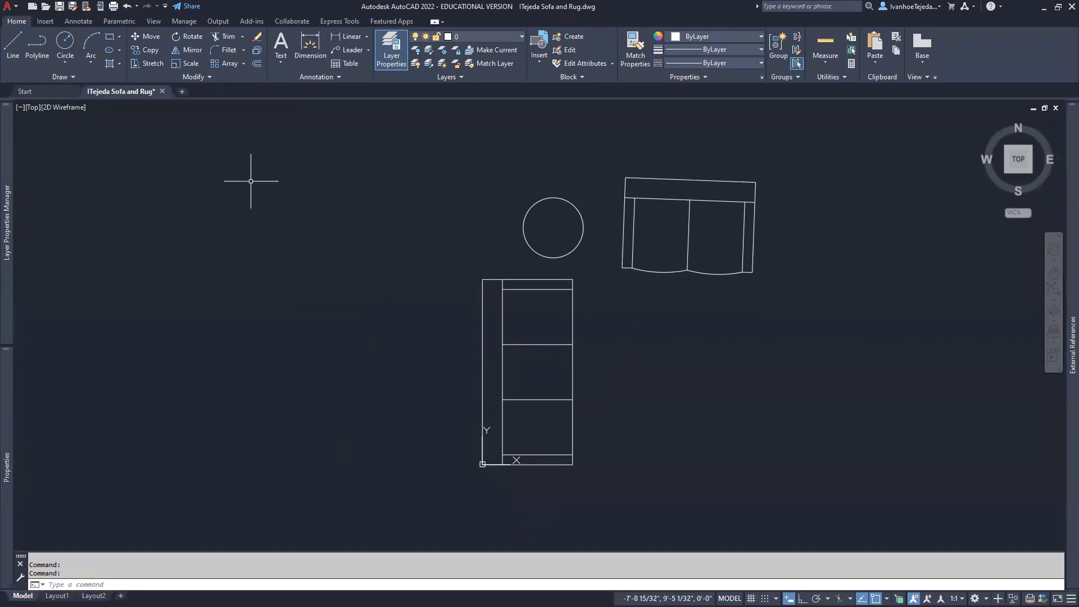
left_click(144, 50)
left_click(478, 289)
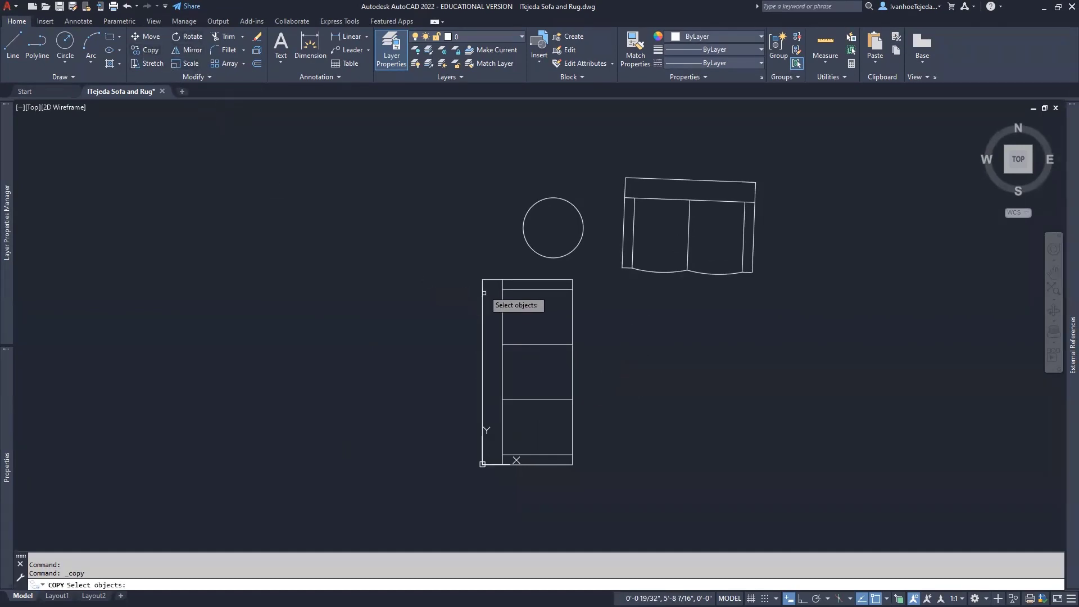
left_click(592, 486)
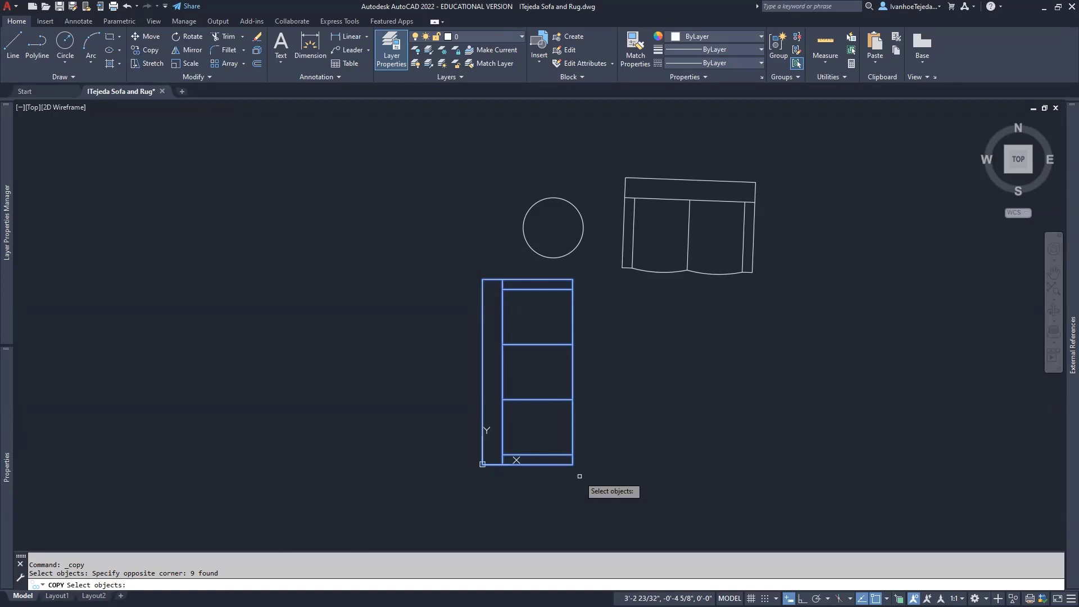
key("Escape")
key("Escape")
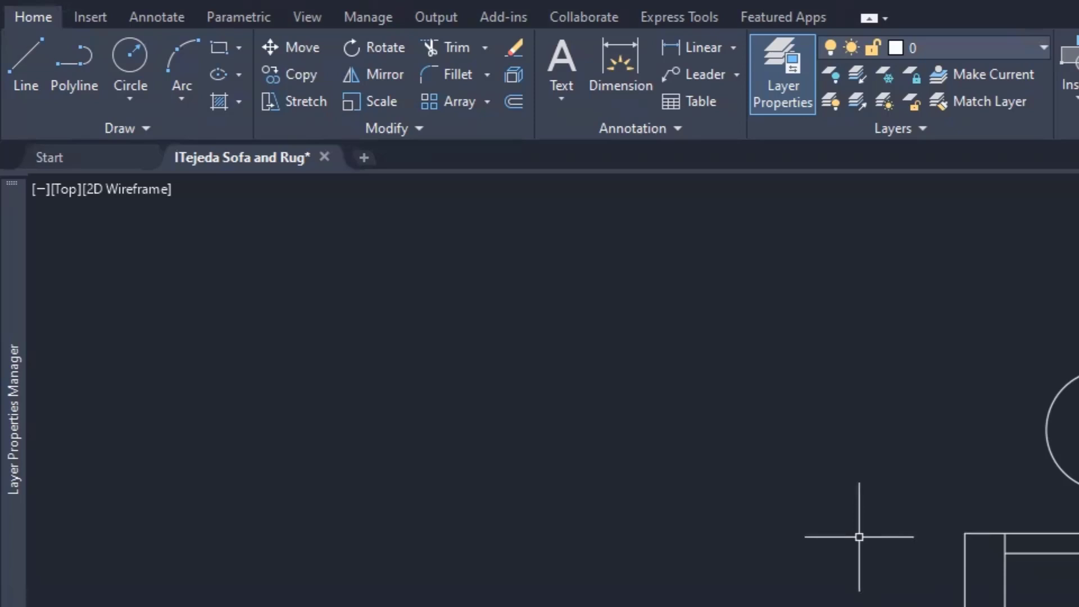
left_click(96, 18)
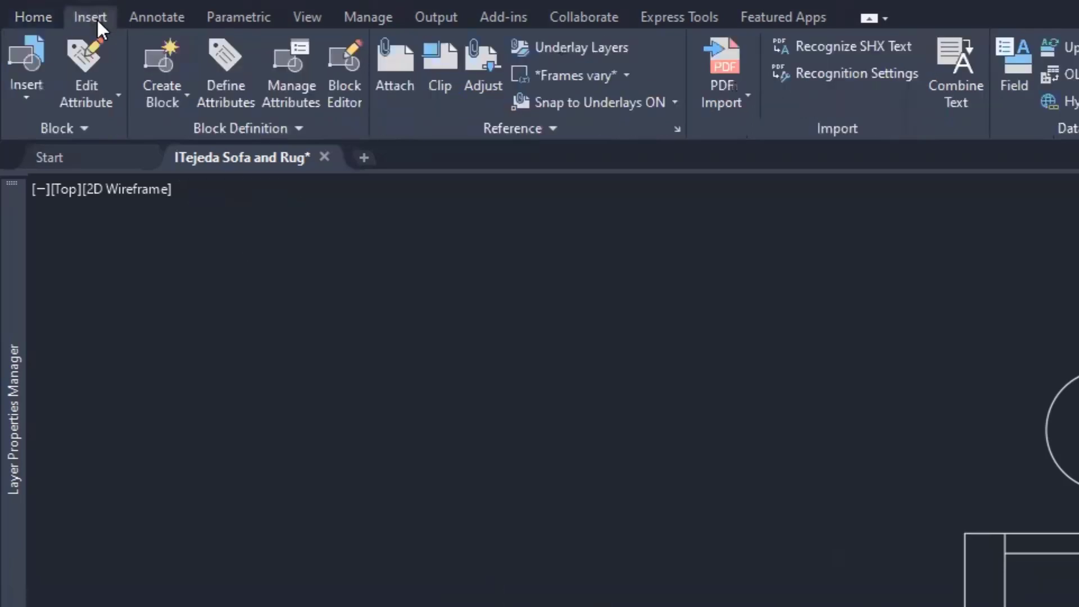
left_click(32, 96)
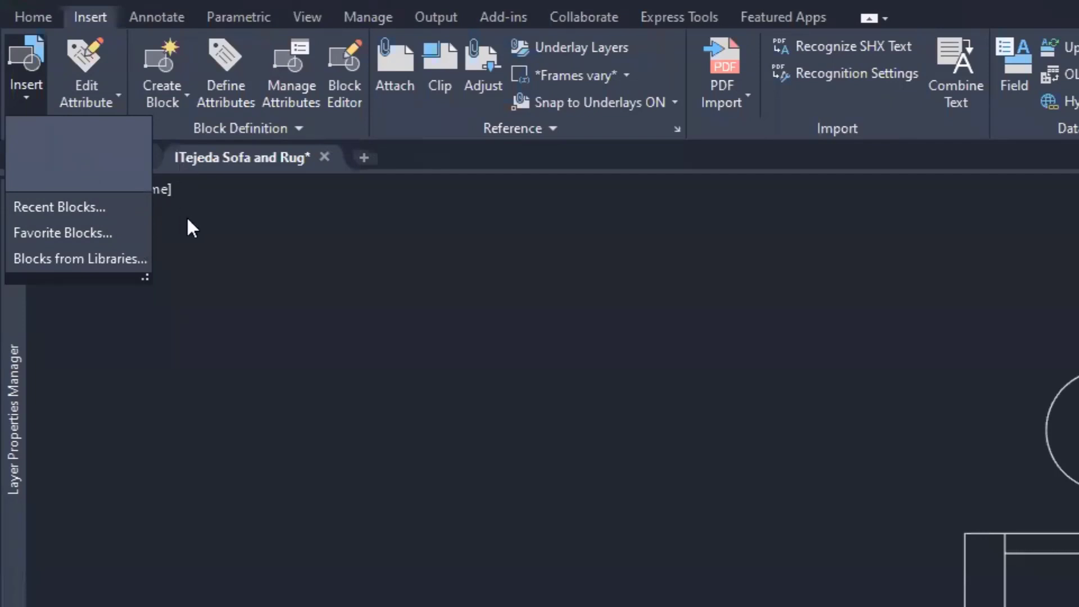
left_click(228, 216)
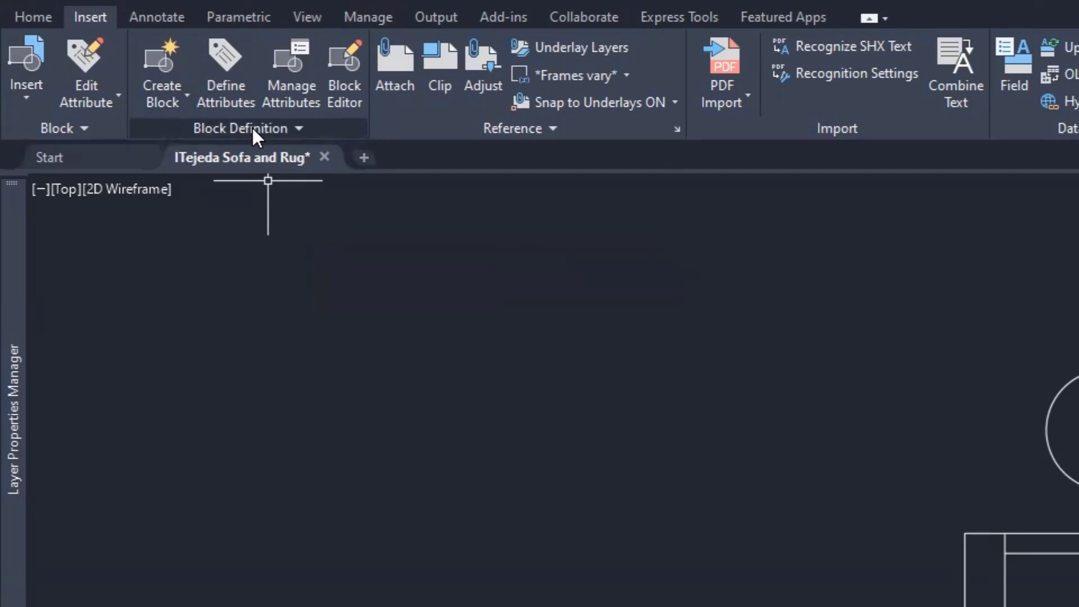
left_click(186, 96)
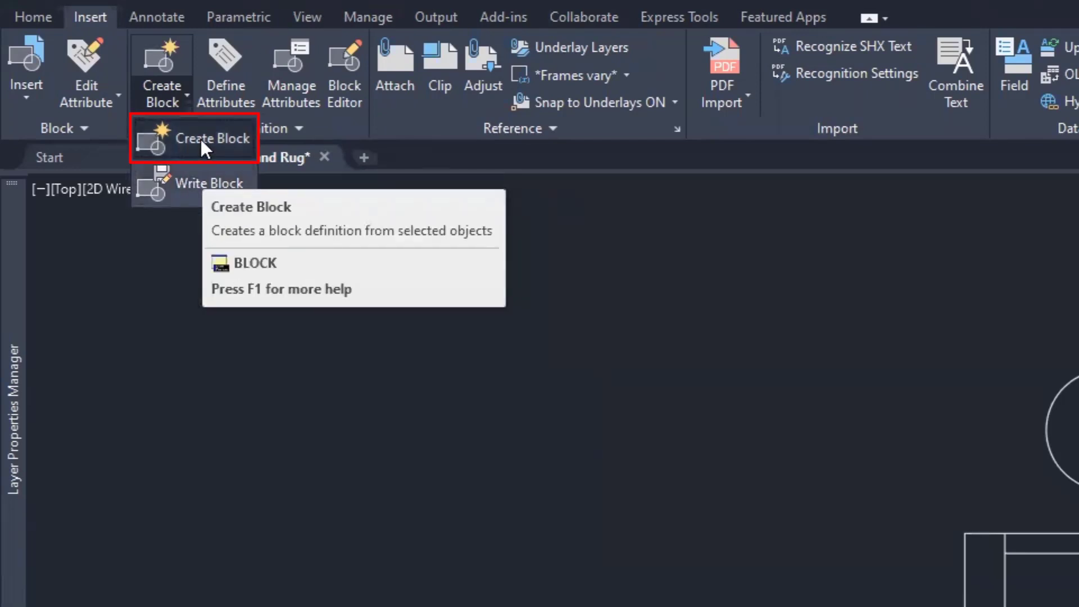
left_click(200, 137)
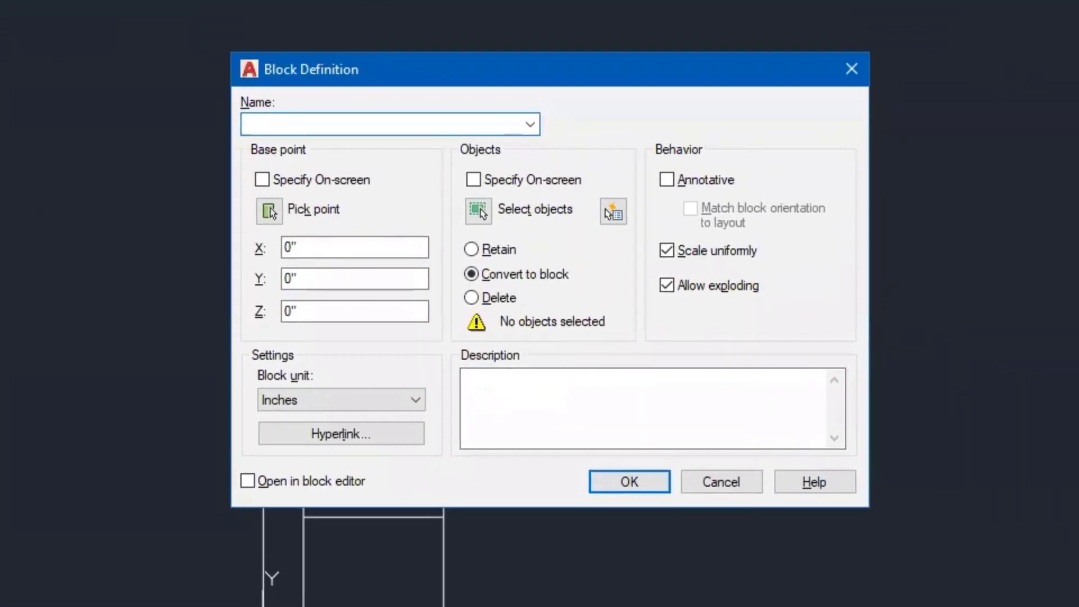
left_click(849, 69)
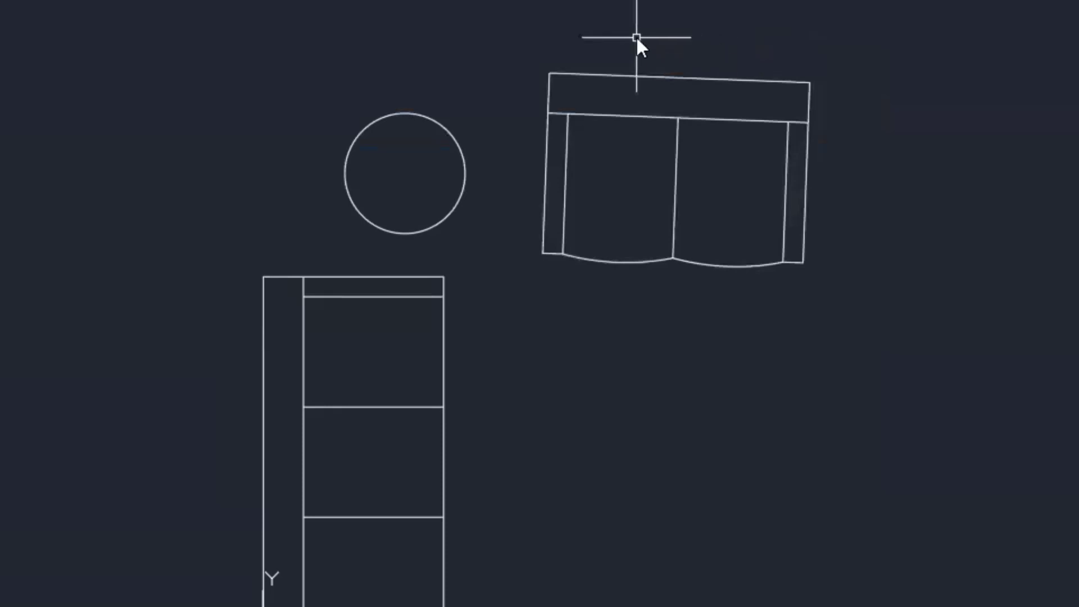
Step: Start a new block definition and name it "Sofa - 3 seat"
type("B")
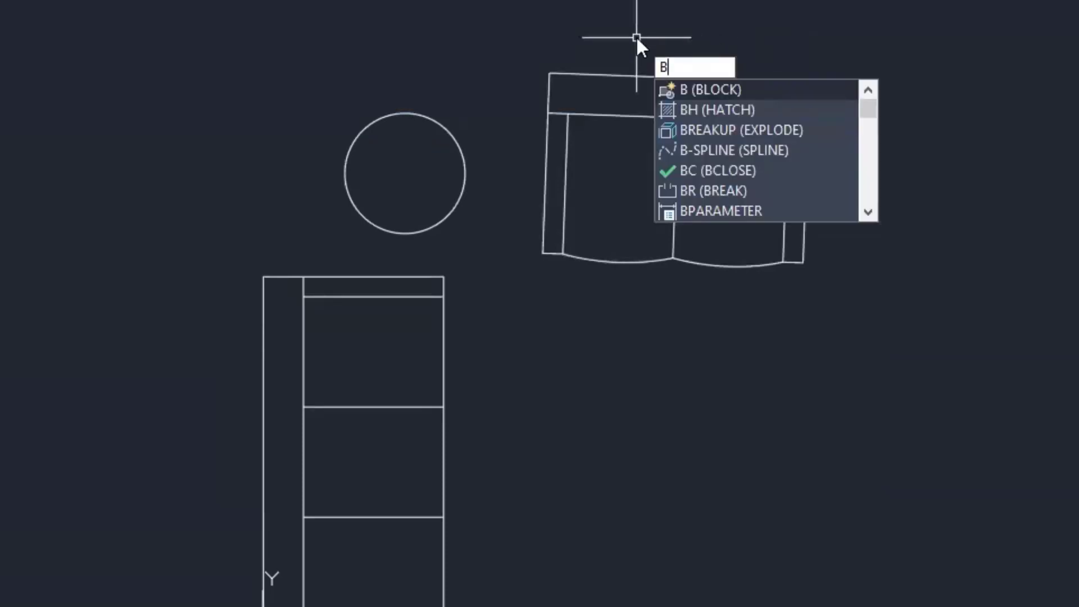
key("Return")
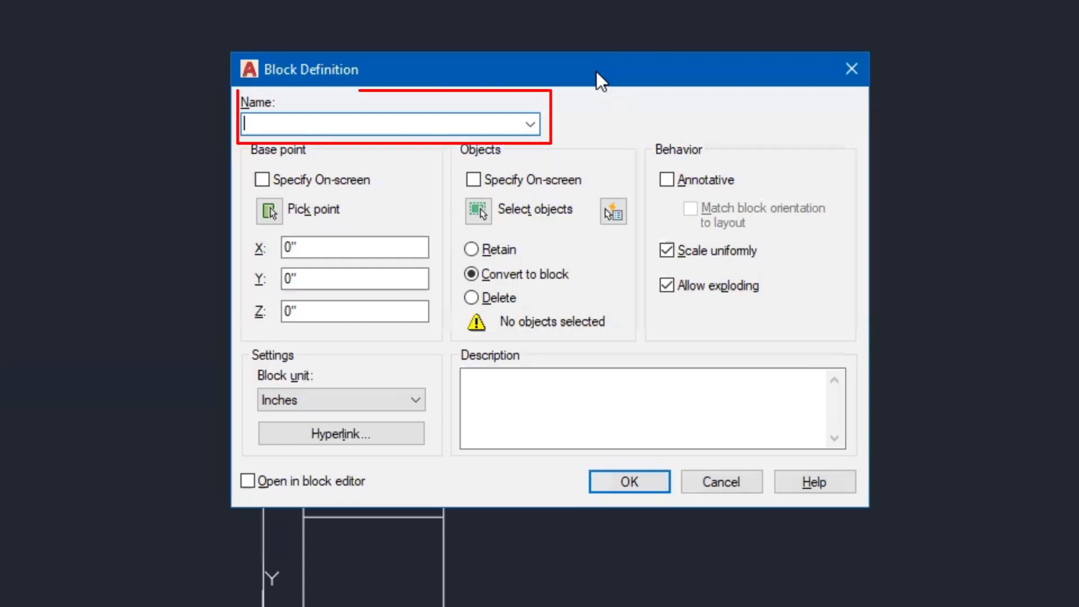
left_click(531, 123)
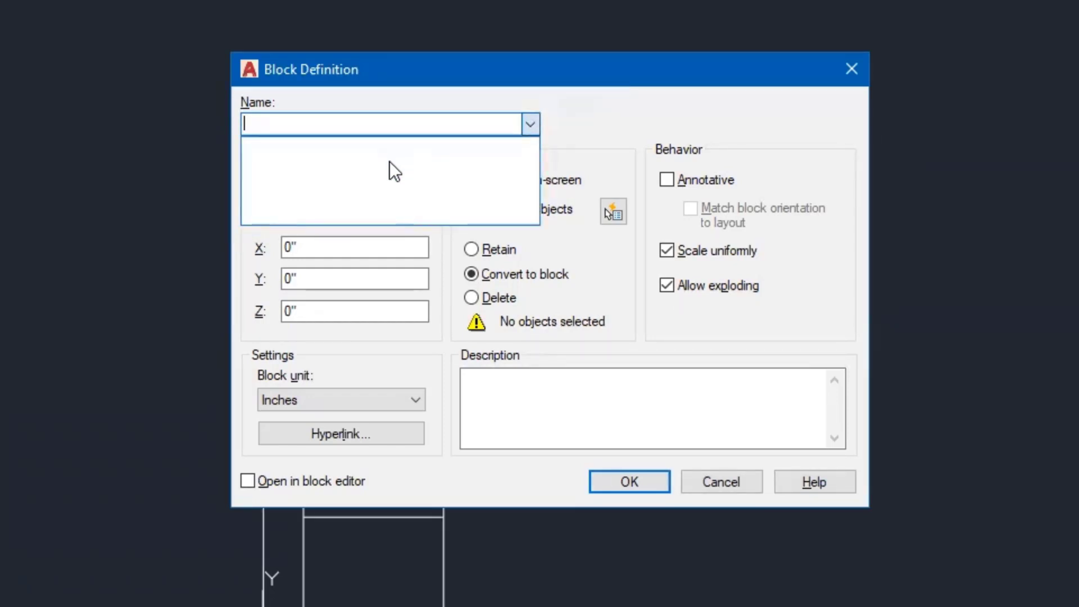
left_click(320, 123)
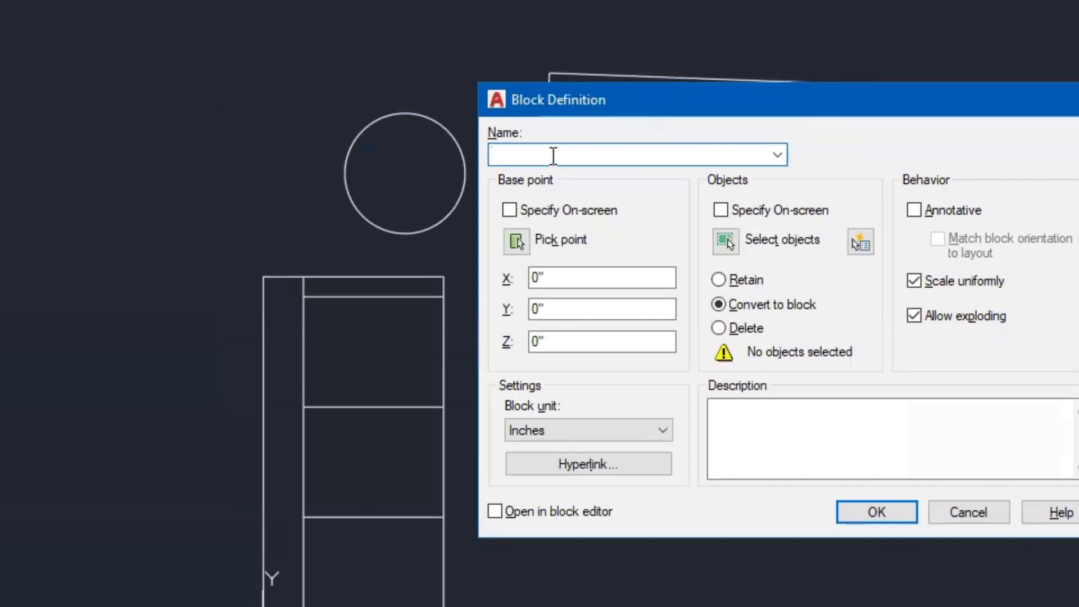
type("Sofa - ")
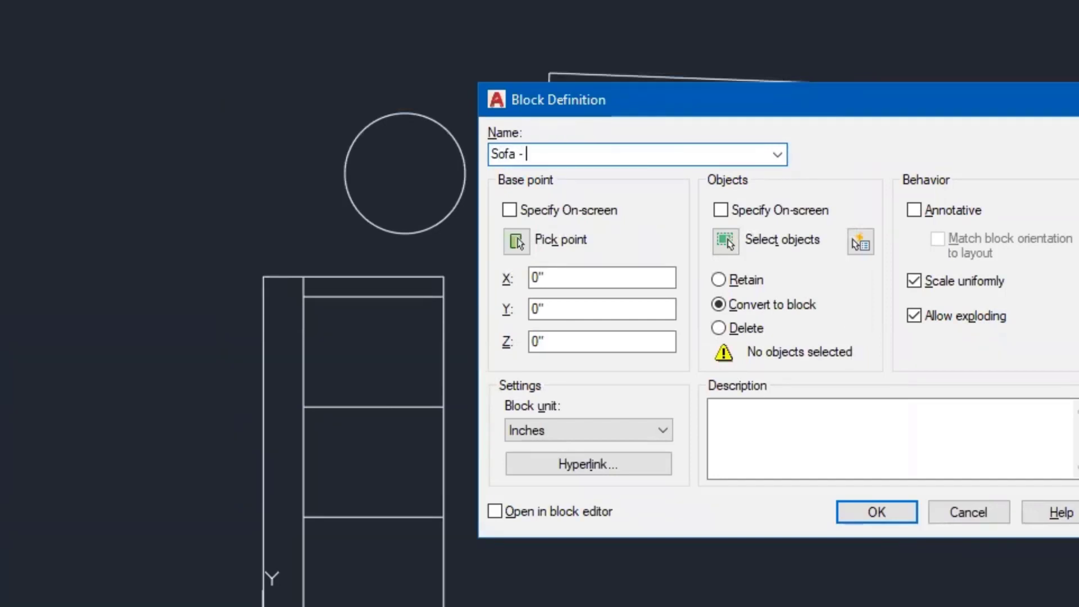
type("3 seat")
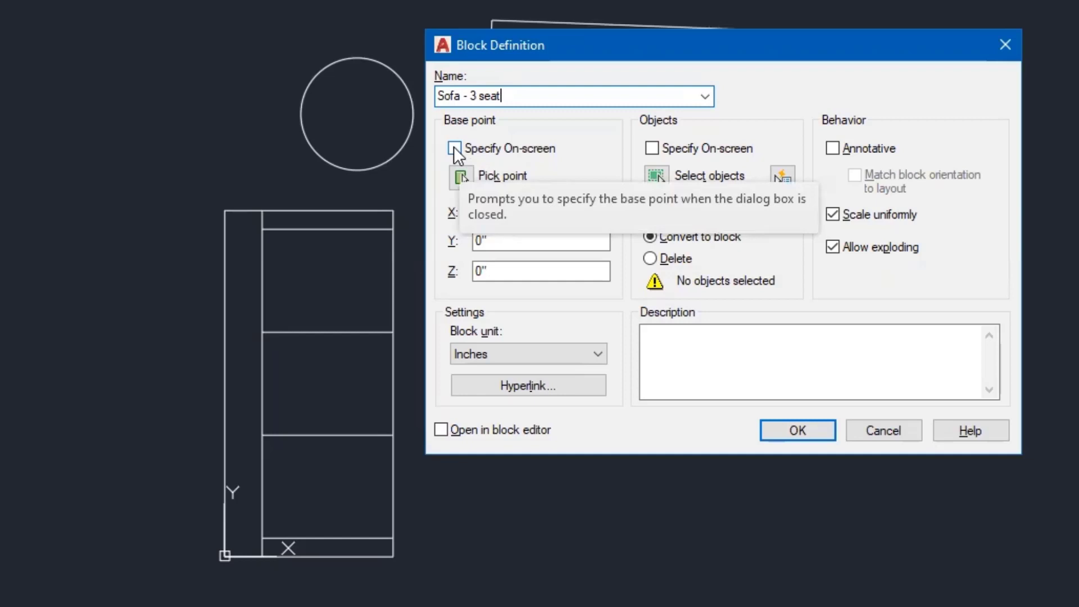
Step: Set the block's base point at the lower-left corner of the three-seat sofa, at the origin
left_click(454, 149)
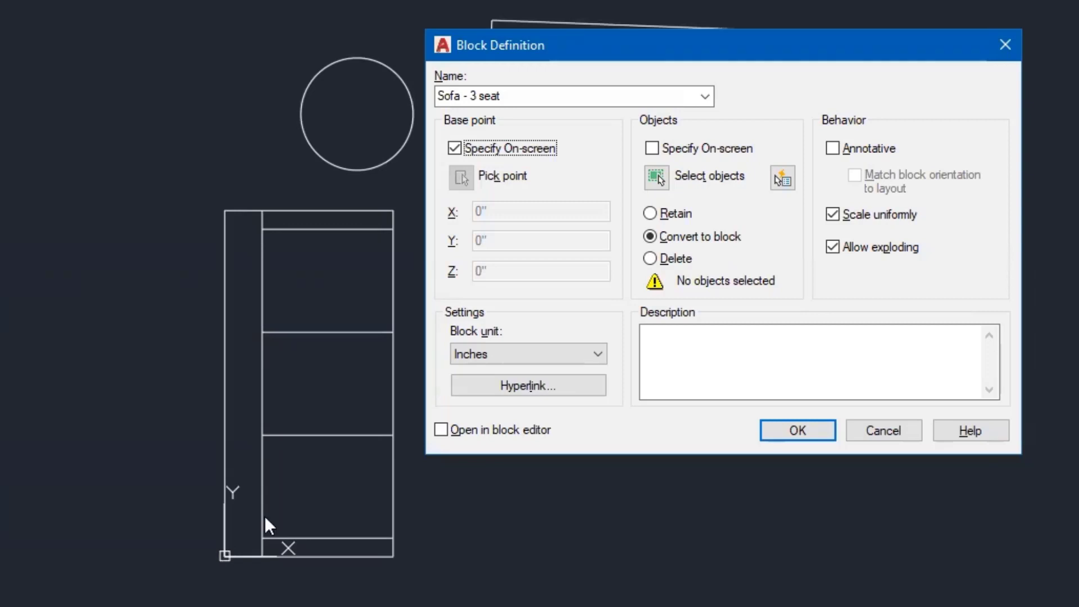
left_click(456, 148)
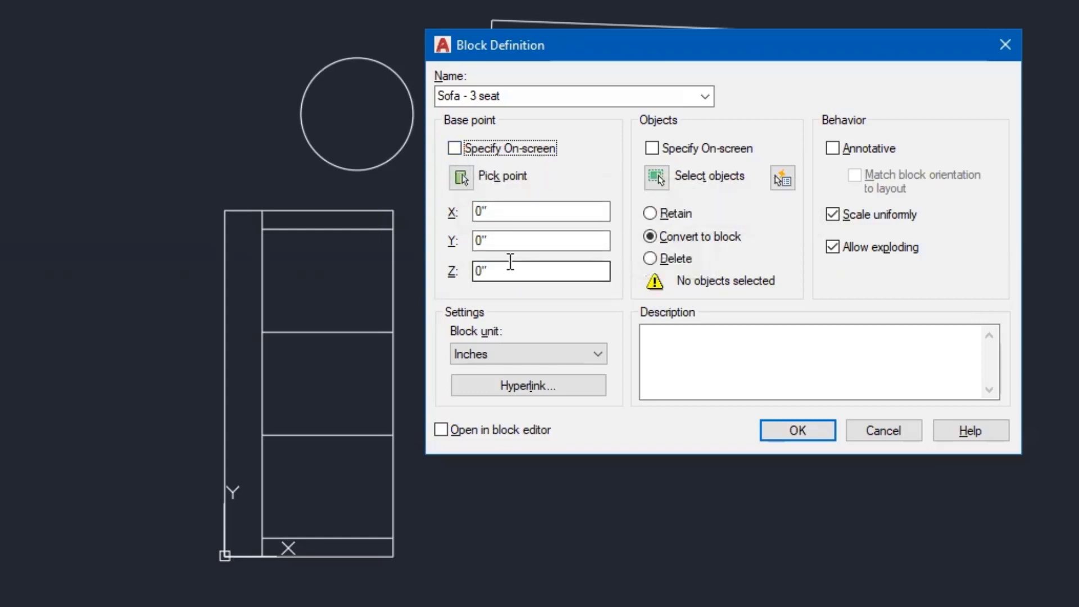
left_click(460, 177)
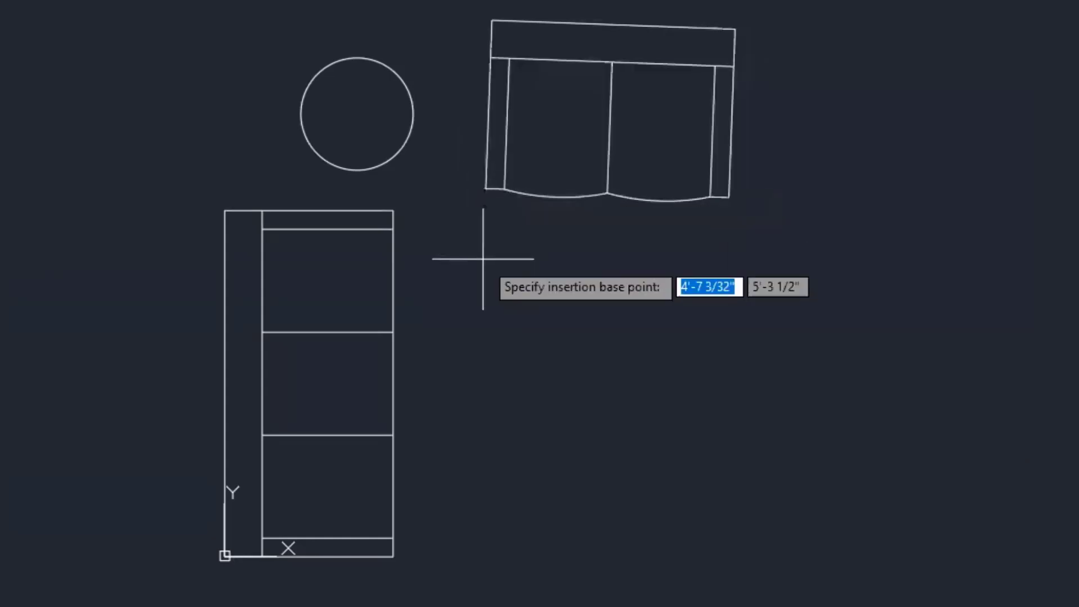
left_click(224, 556)
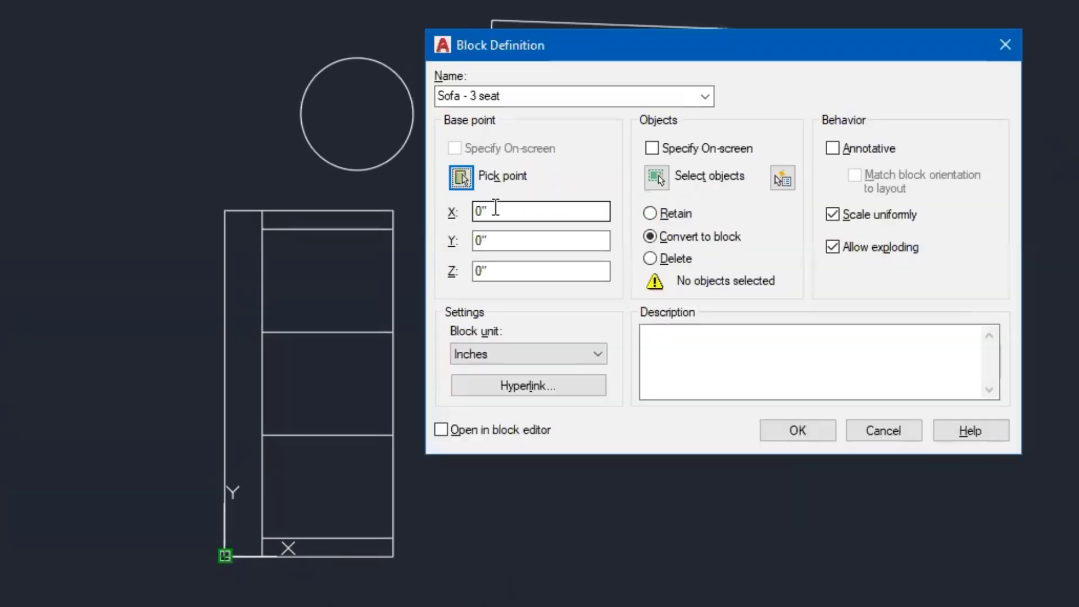
left_click(460, 178)
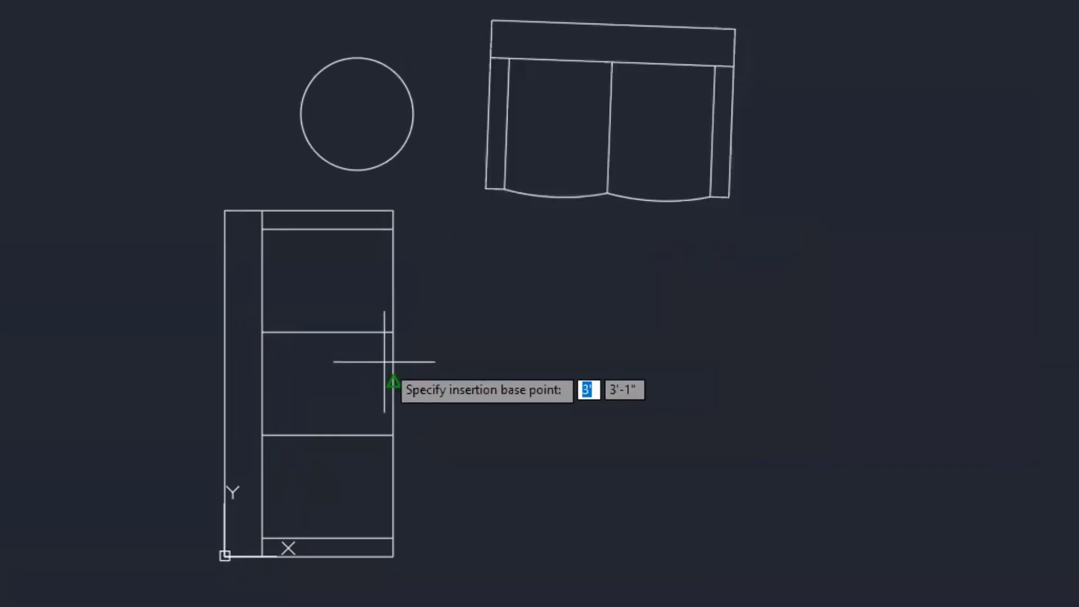
left_click(224, 382)
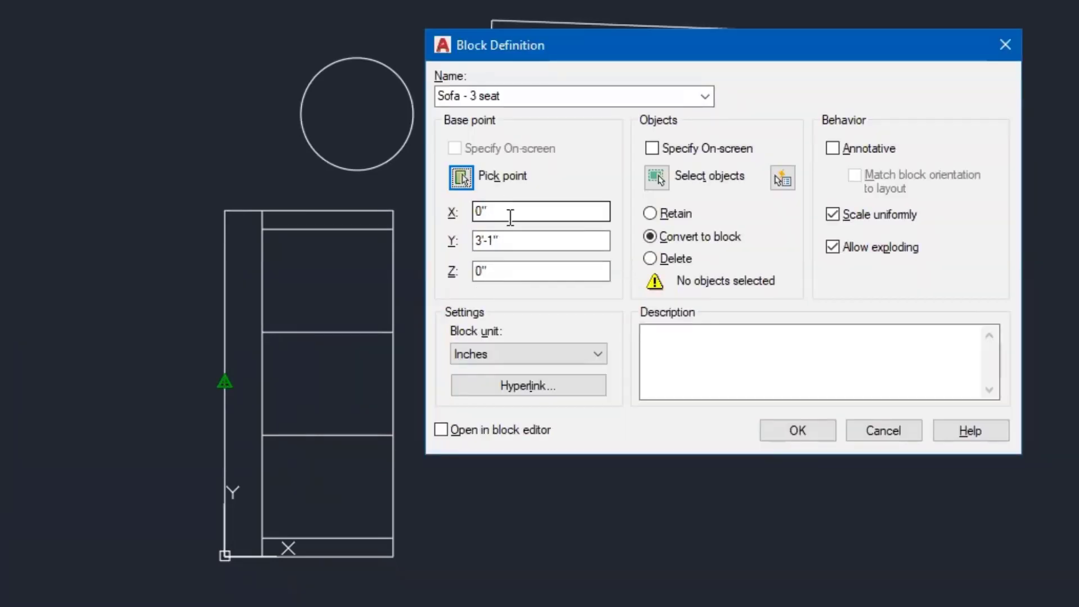
left_click(462, 178)
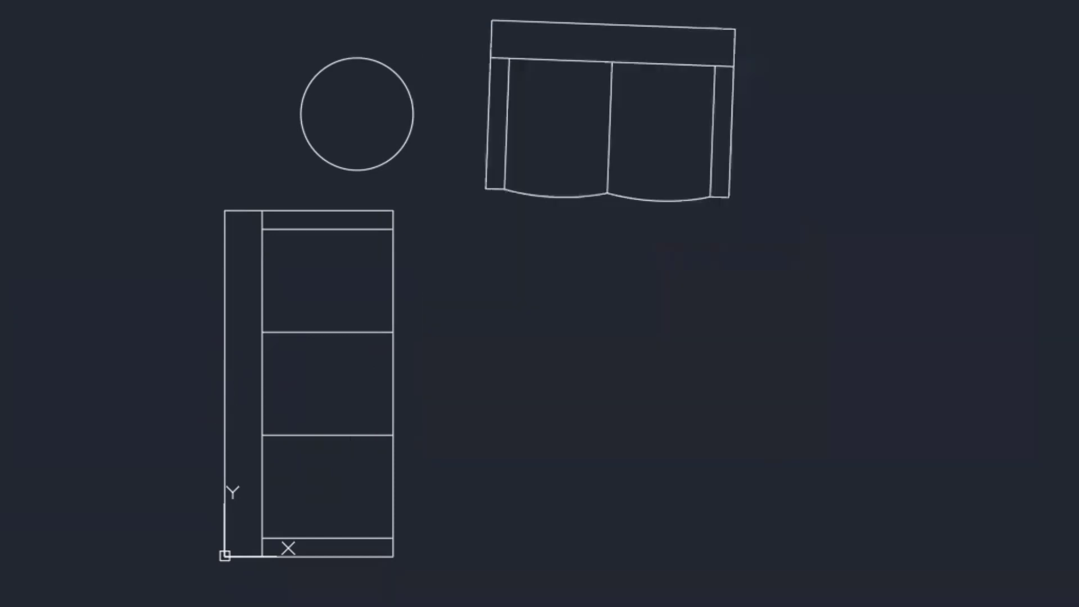
left_click(225, 556)
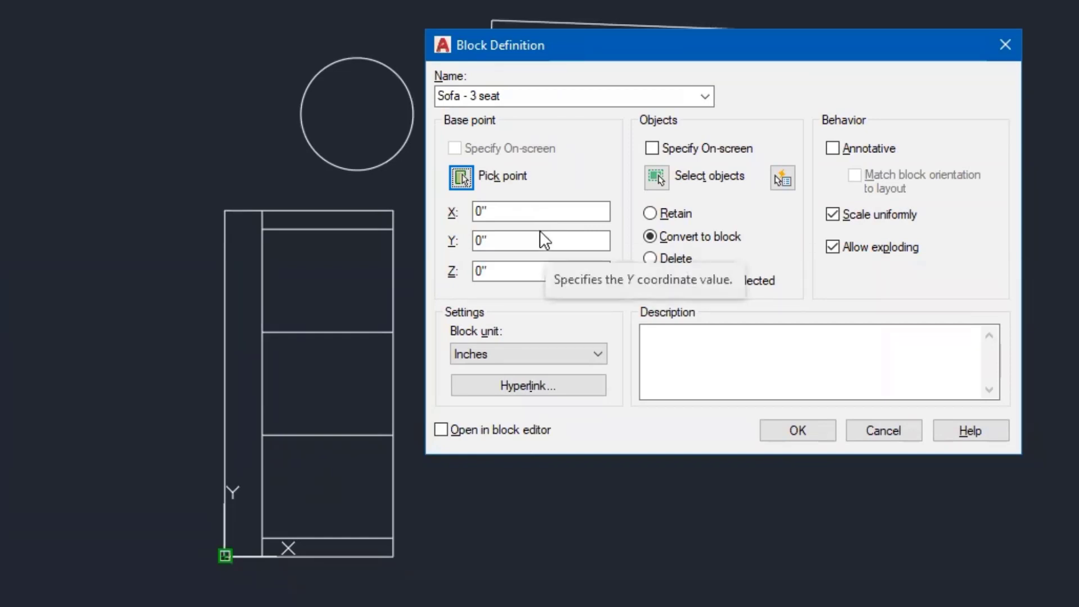
Step: Select all the lines of the three-seat sofa as the objects of the block
left_click(651, 175)
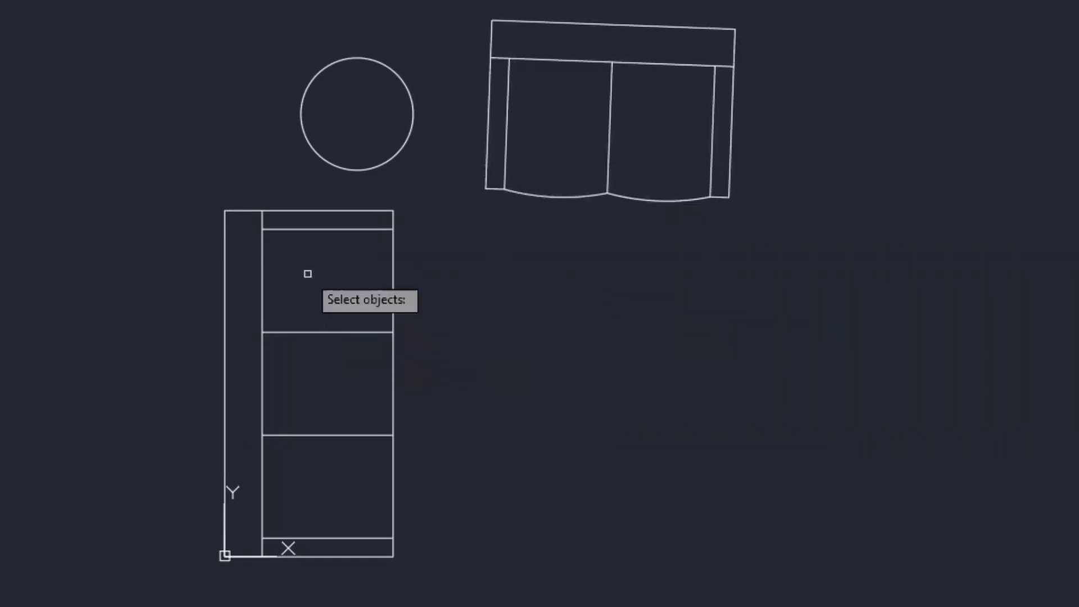
left_click(196, 195)
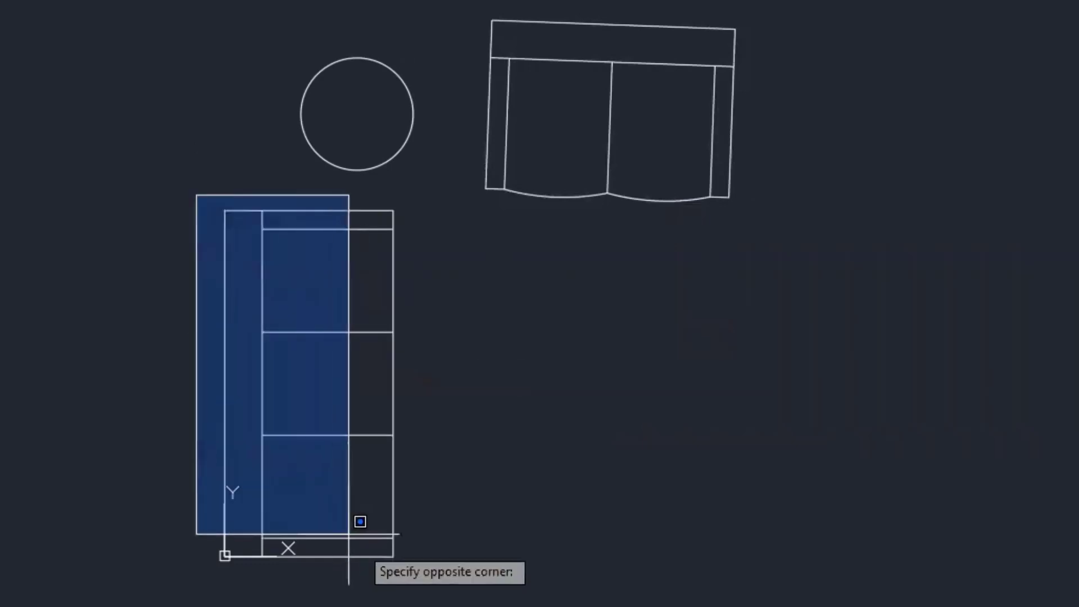
left_click(429, 591)
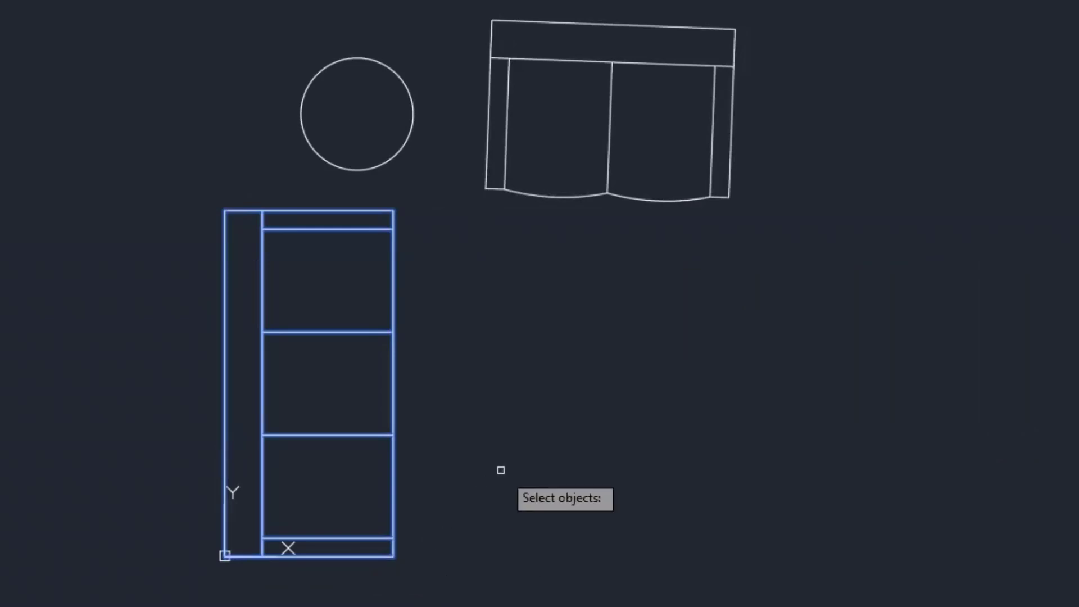
key("Return")
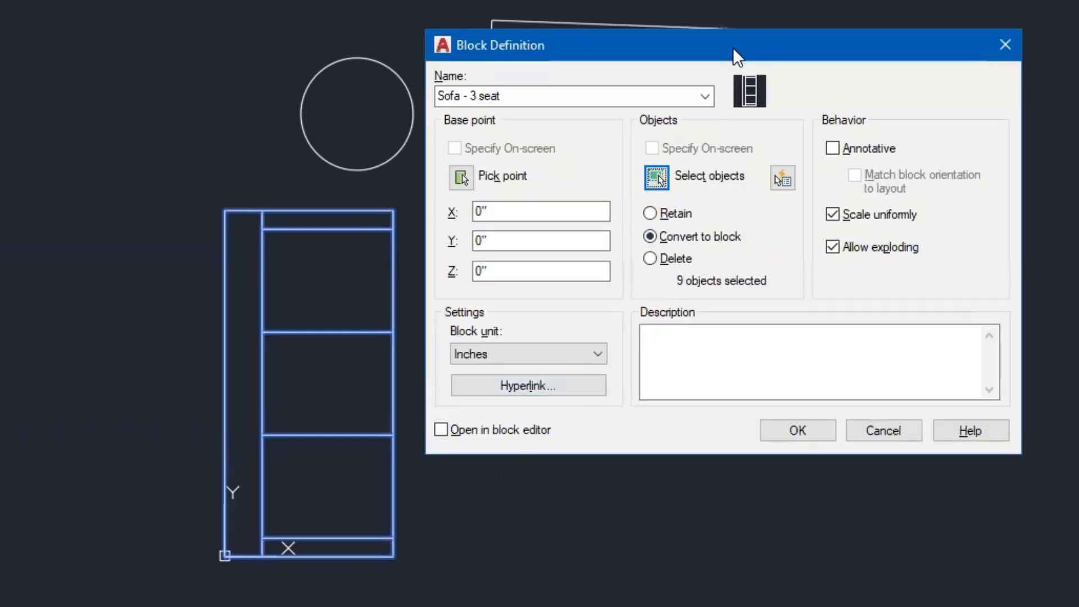
Step: Give the block the description "3 seat sofa" and create it, converting the selected objects to a block
left_click_drag(733, 47, 733, 141)
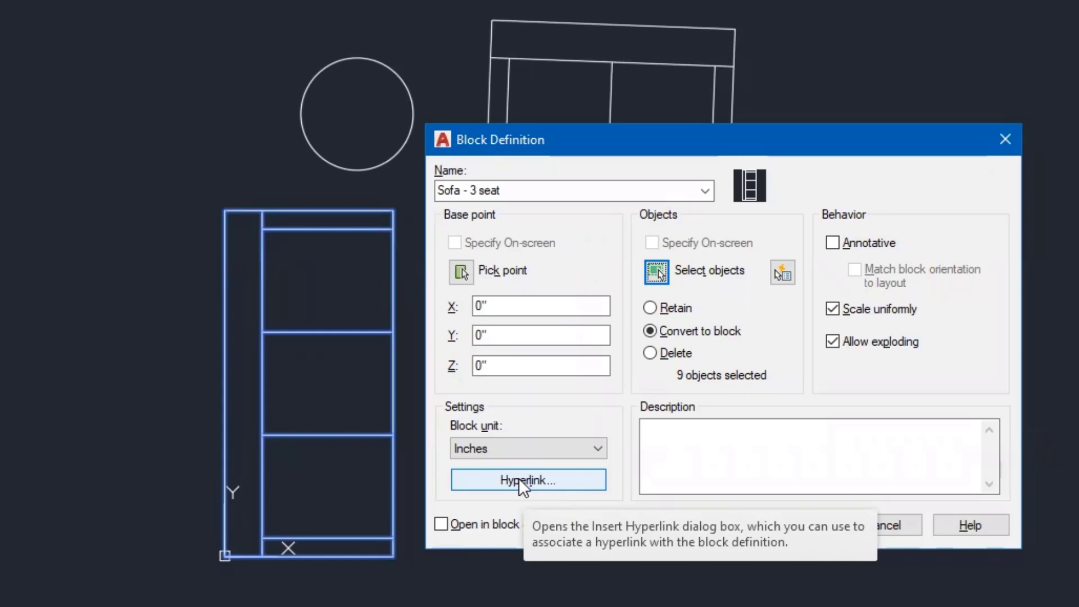
left_click(678, 442)
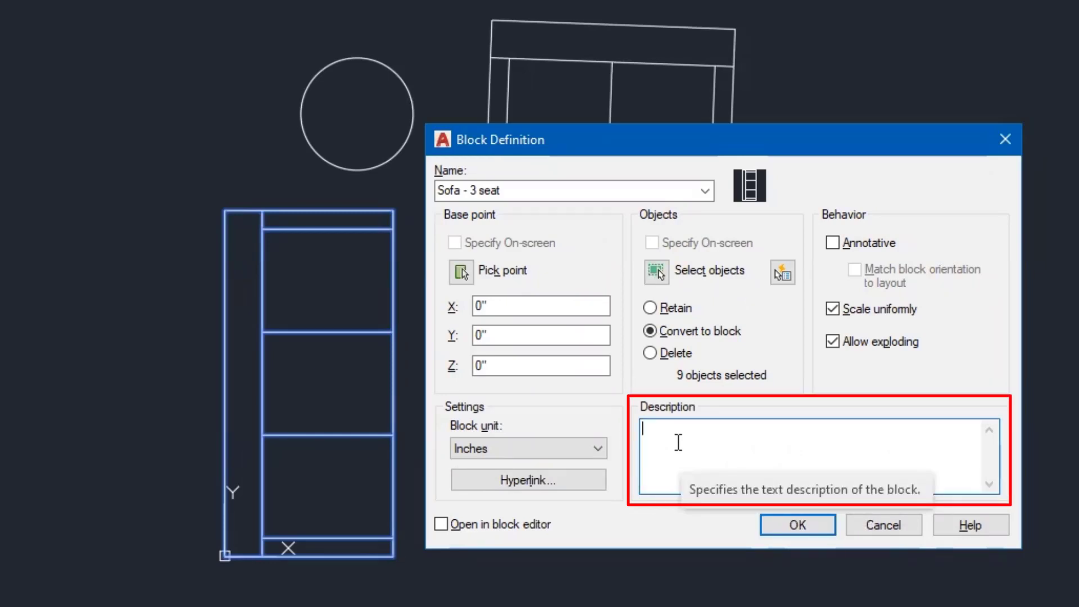
type("#")
key("BackSpace")
type("3 ")
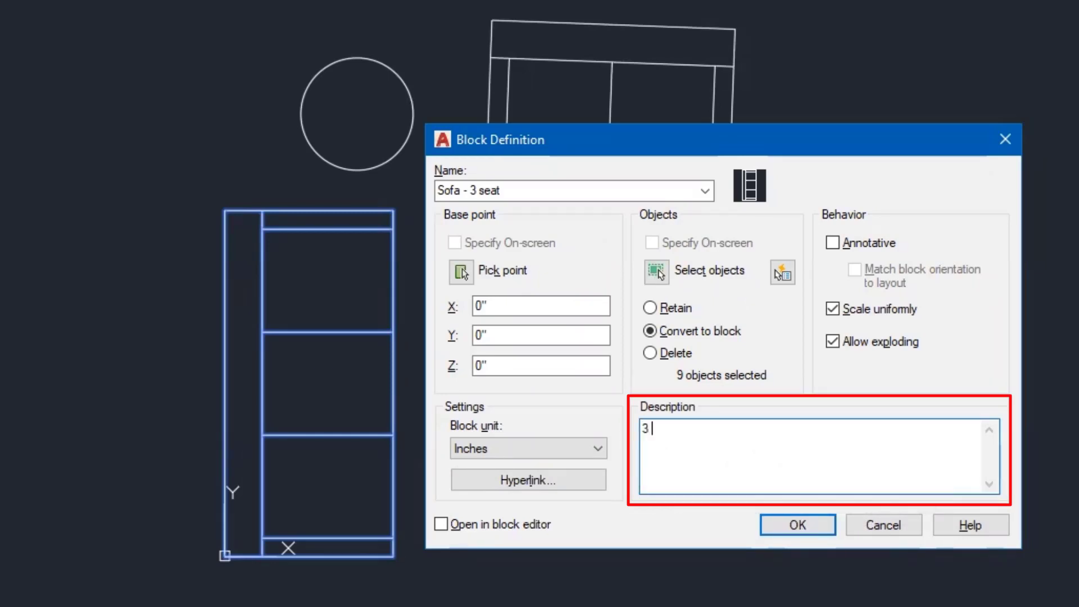
type("seat sofa")
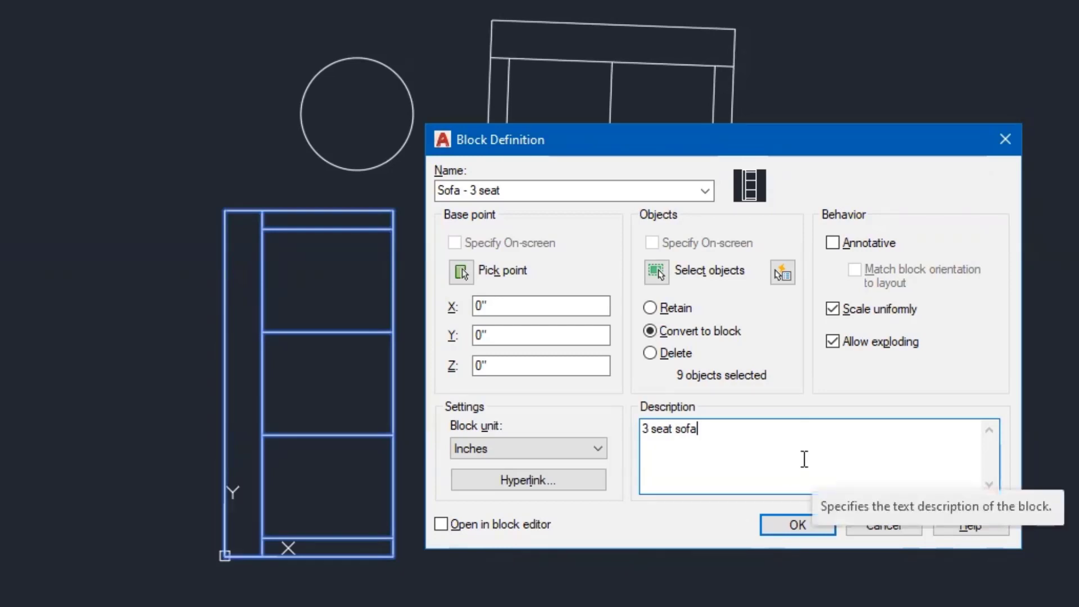
left_click(795, 525)
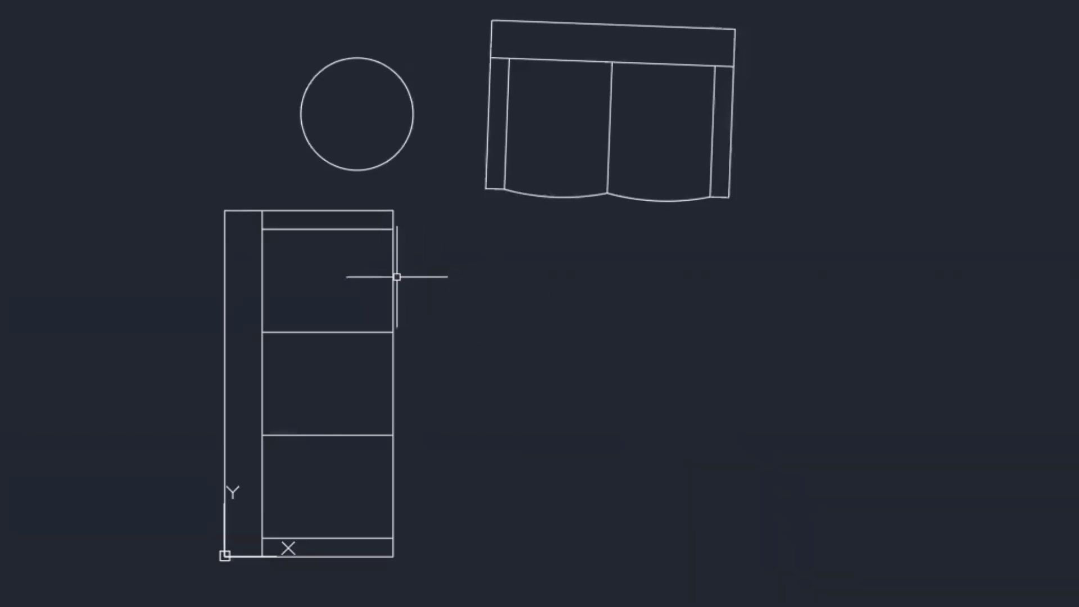
Step: Examine the three-seat sofa's block reference properties, including its name, position, scale and rotation
mouse_move(393, 277)
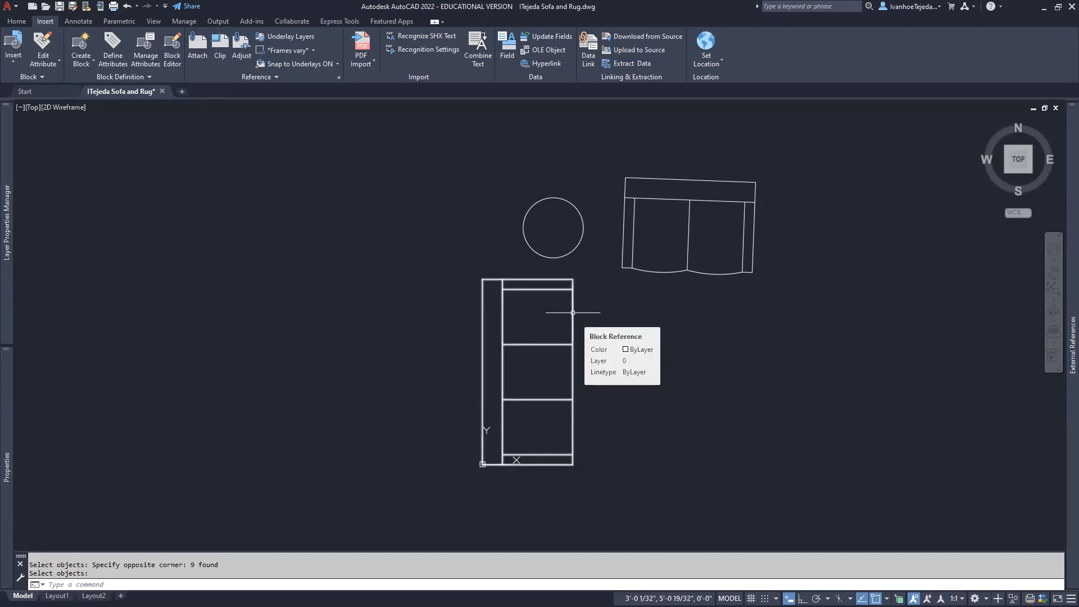
key("Return")
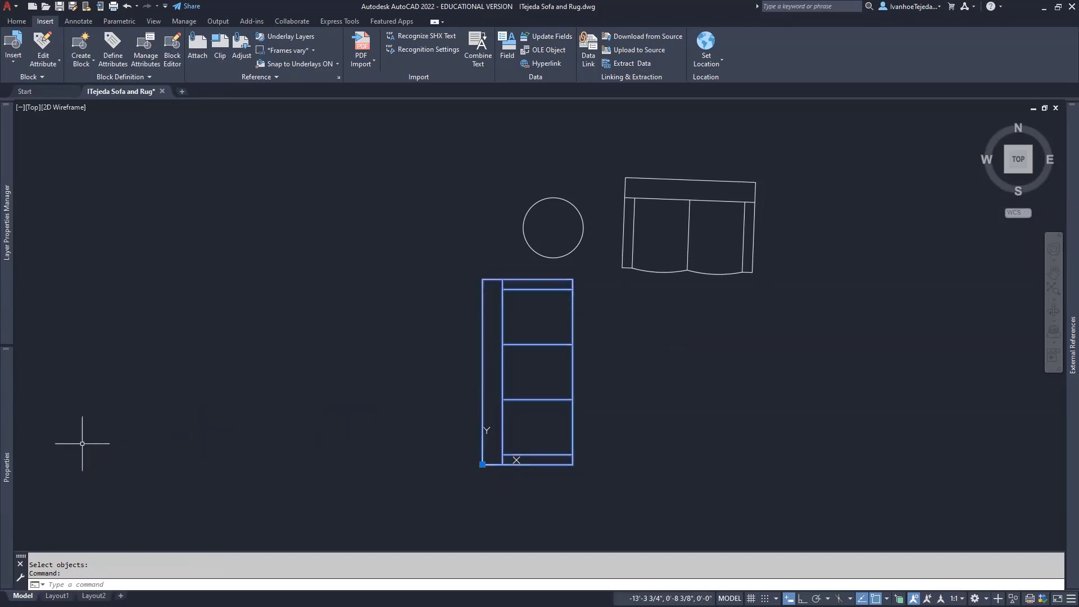
mouse_move(2, 438)
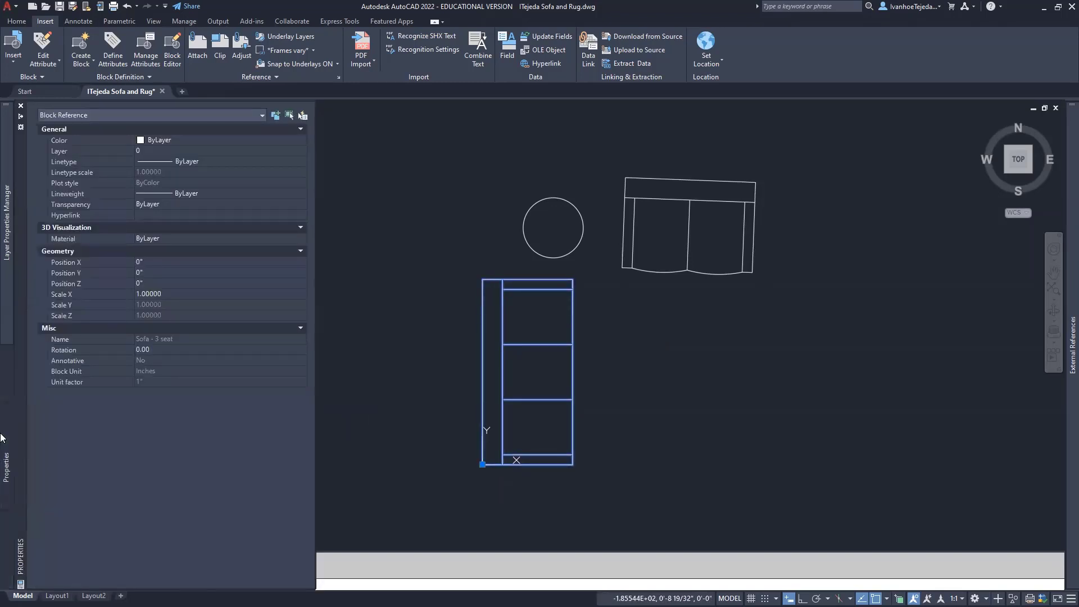
right_click(503, 319)
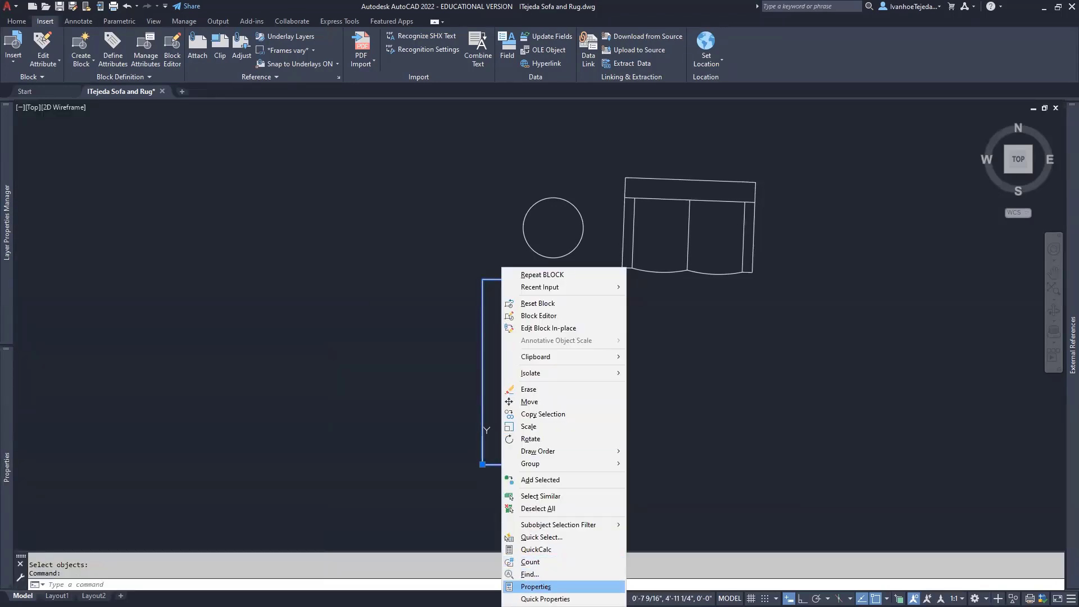
left_click(384, 388)
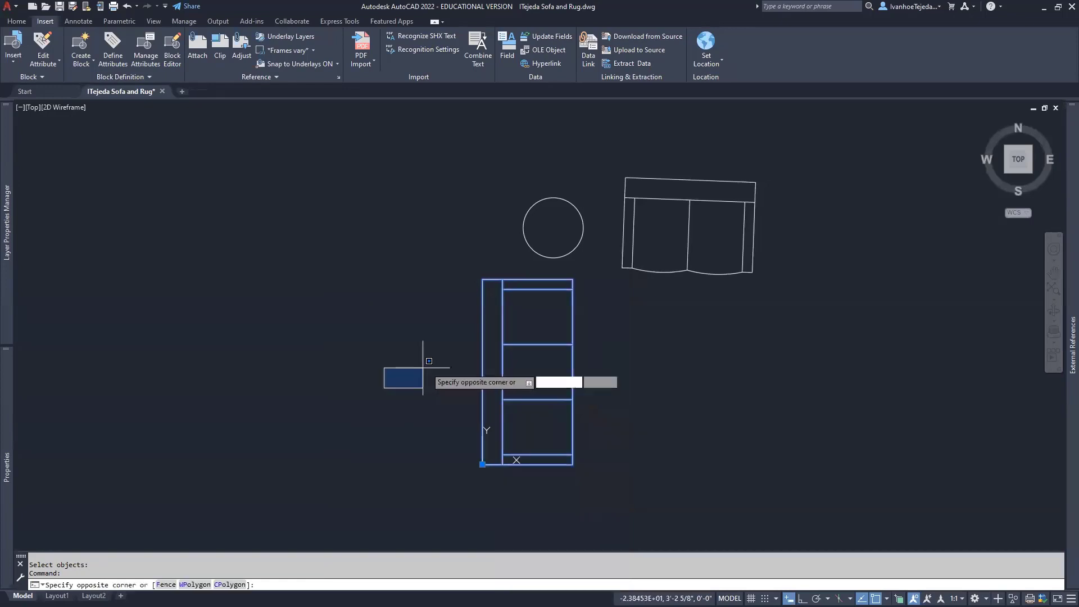
left_click(442, 363)
mouse_move(7, 422)
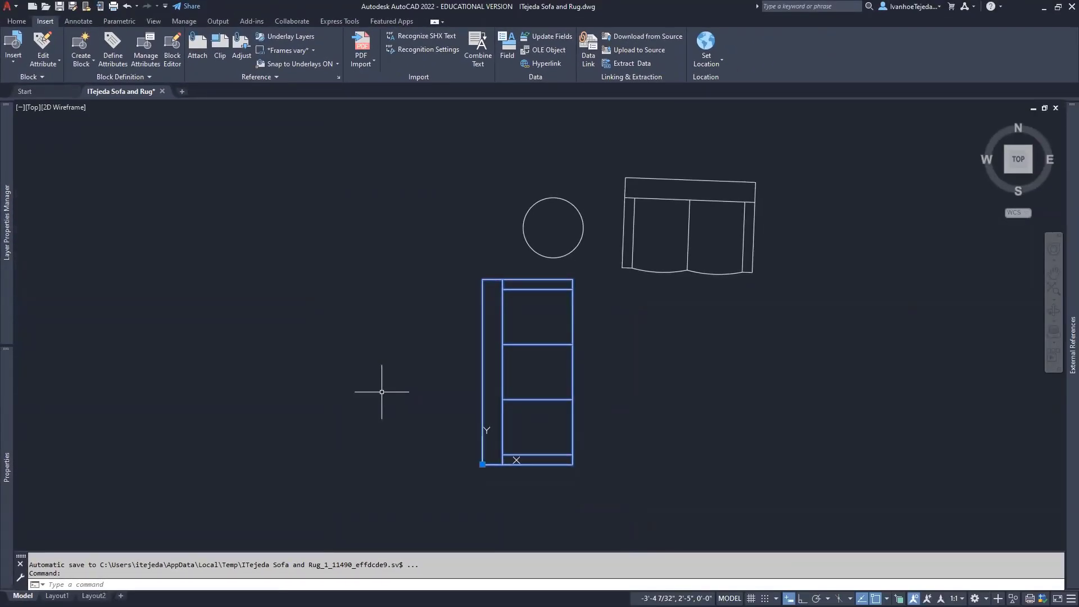
key("Escape")
key("Escape")
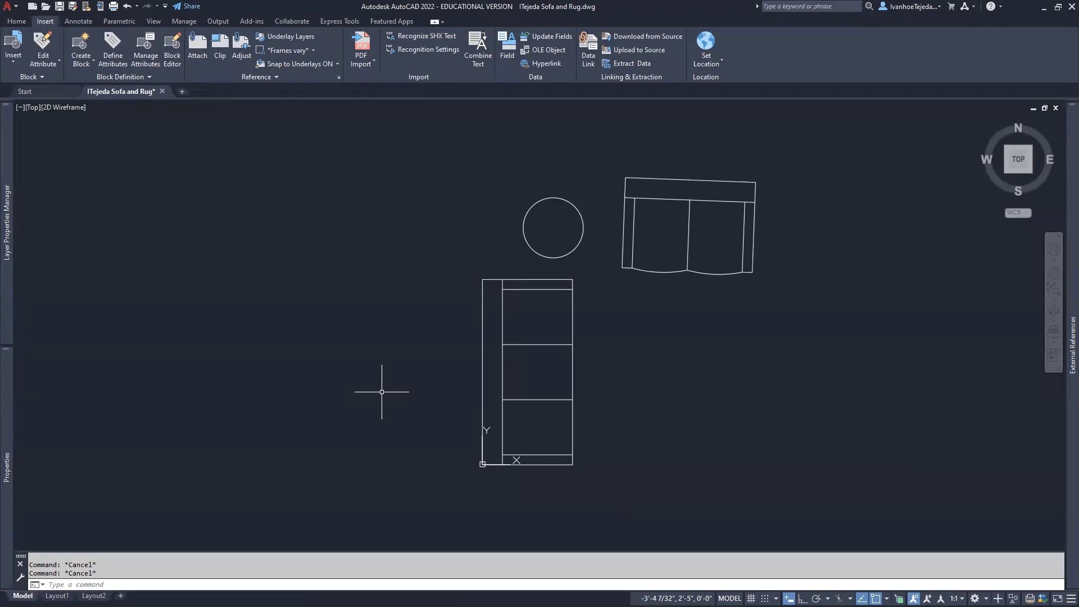
Step: Try to copy the three-seat sofa block toward the empty area at its upper left
left_click(16, 20)
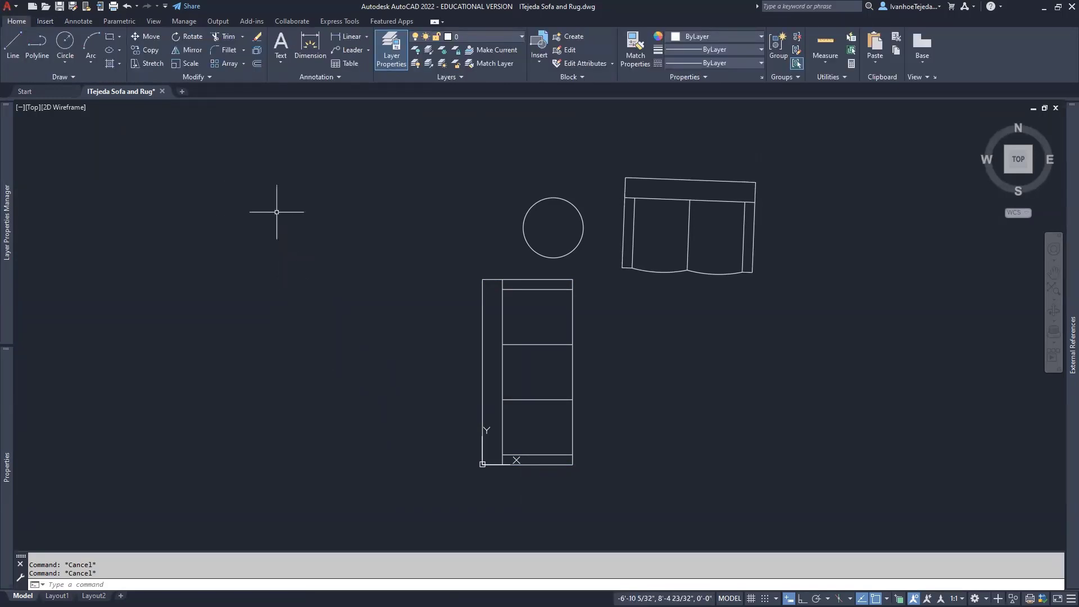
left_click(149, 51)
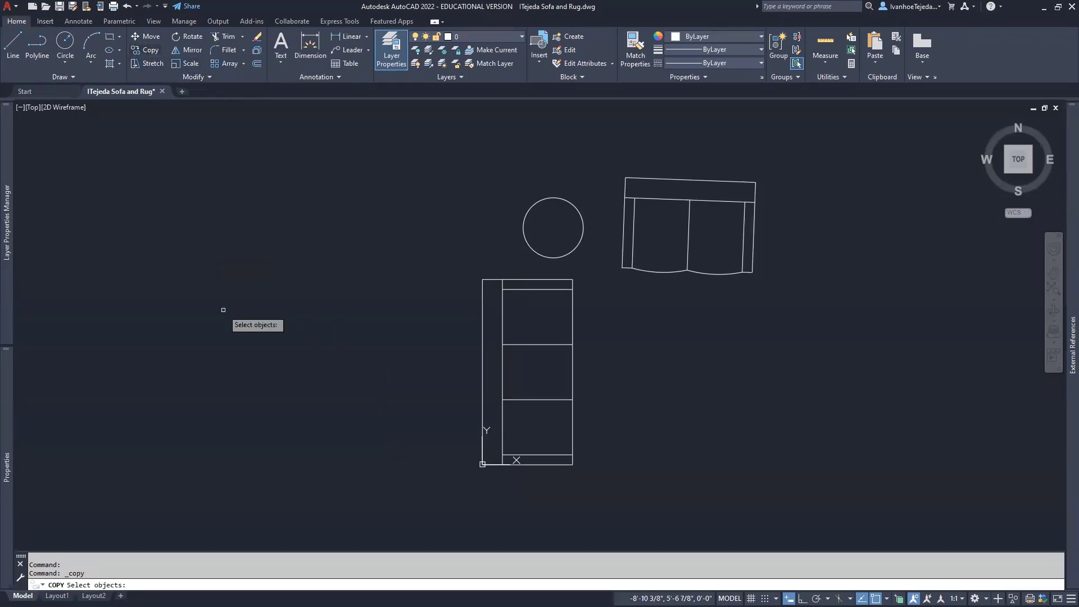
left_click(483, 355)
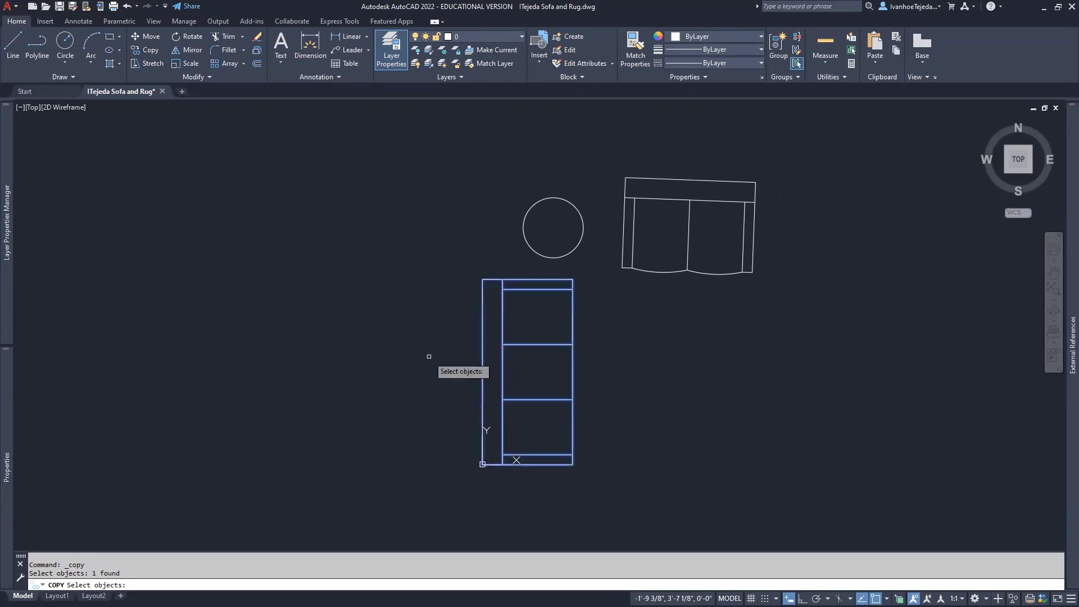
key("Return")
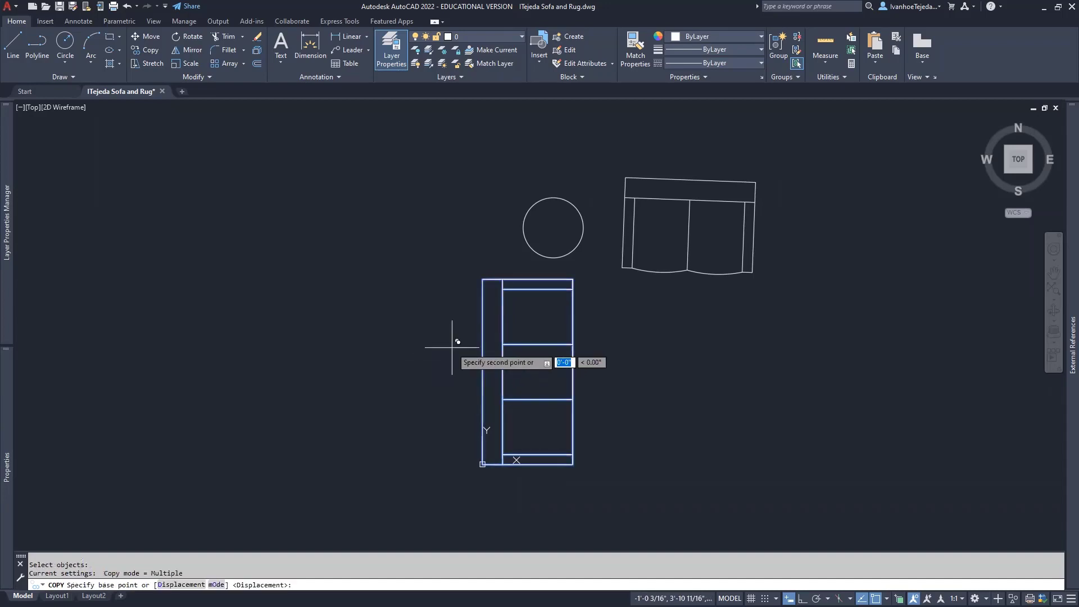
left_click(451, 347)
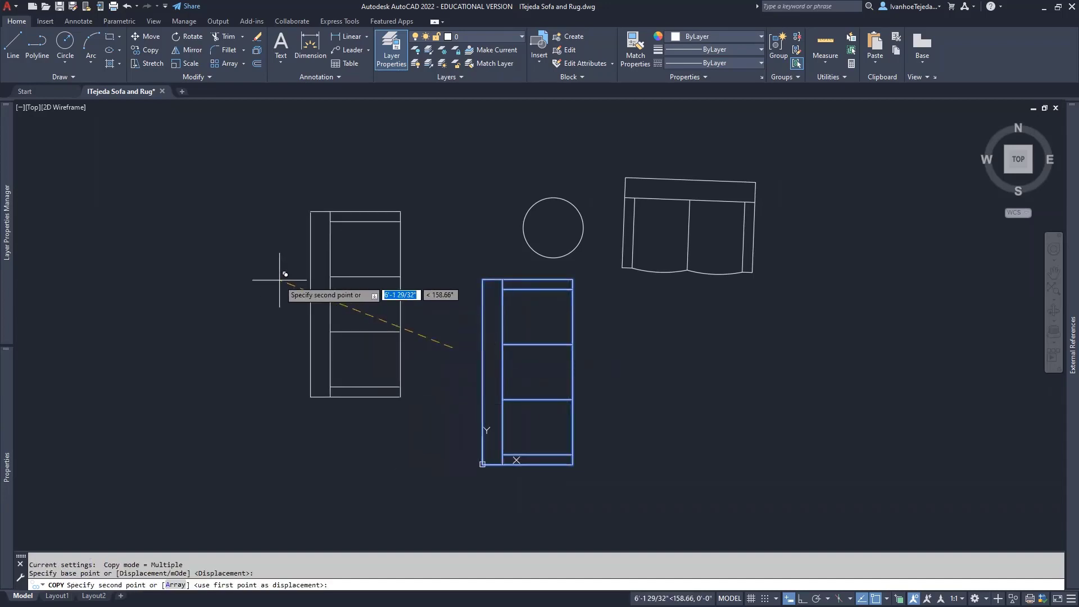
key("Escape")
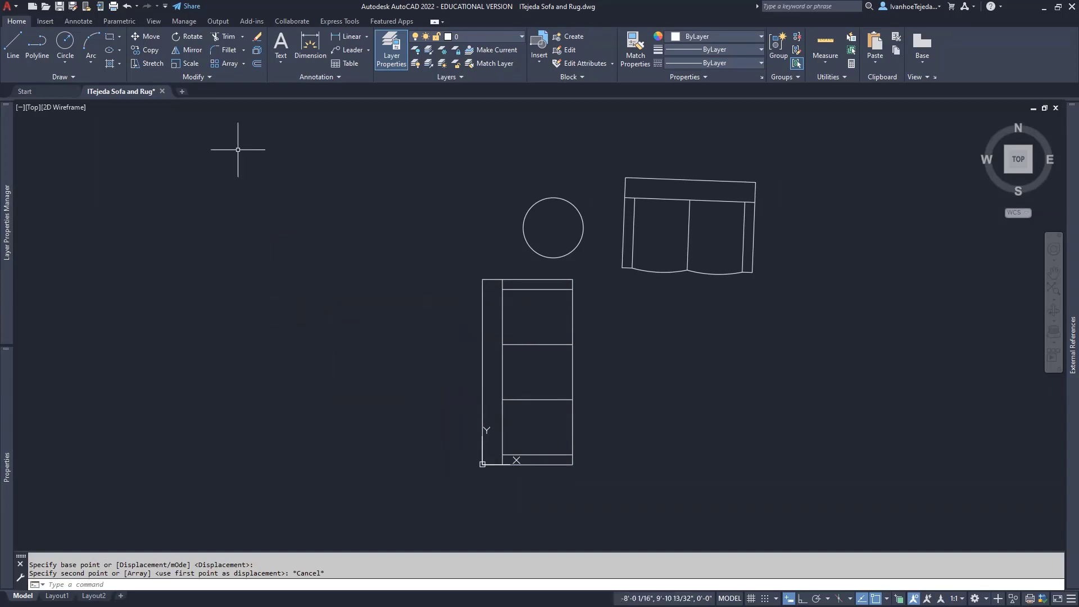
Step: Try to rotate the three-seat sofa block about a base point inside its middle seat
left_click(190, 38)
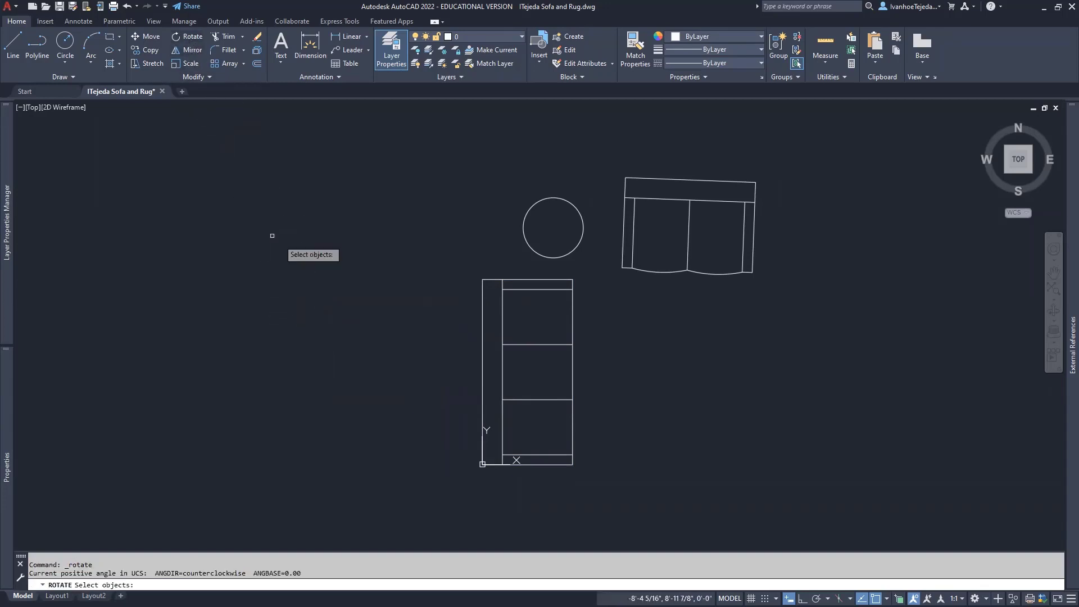
left_click(551, 345)
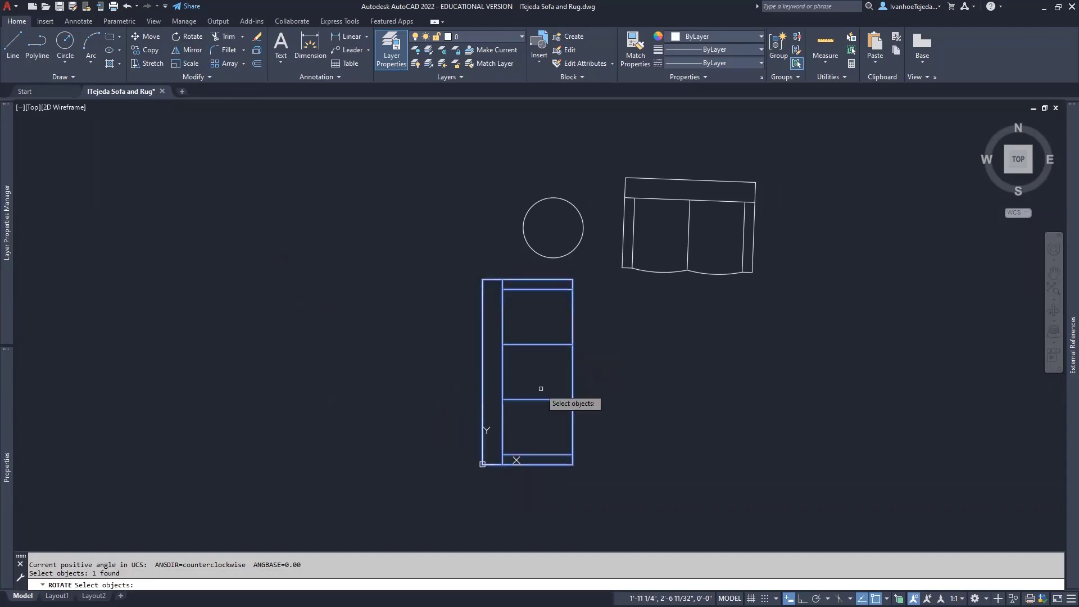
key("Return")
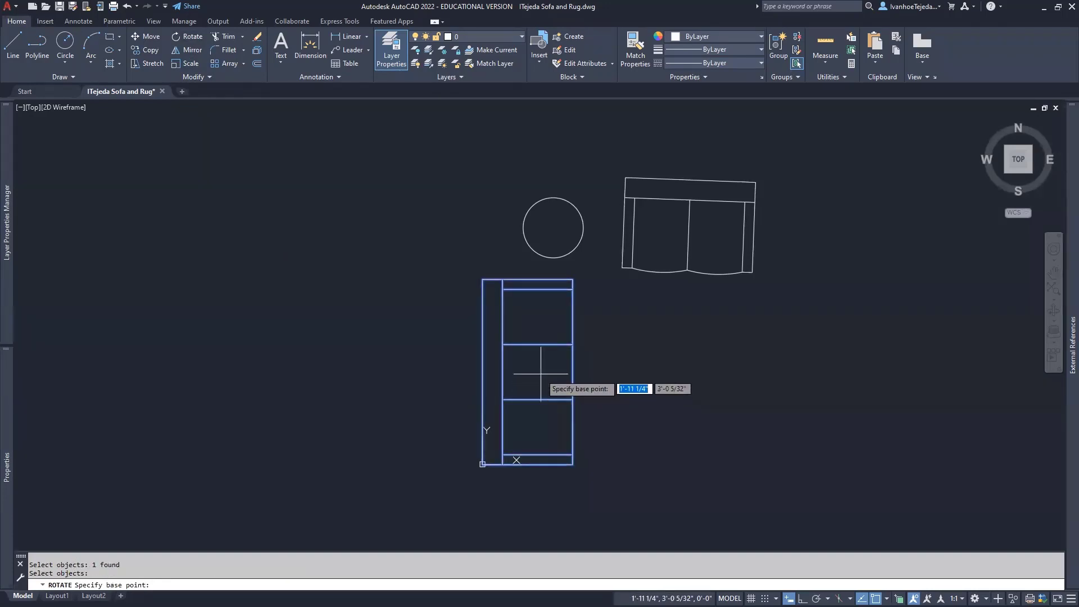
left_click(540, 373)
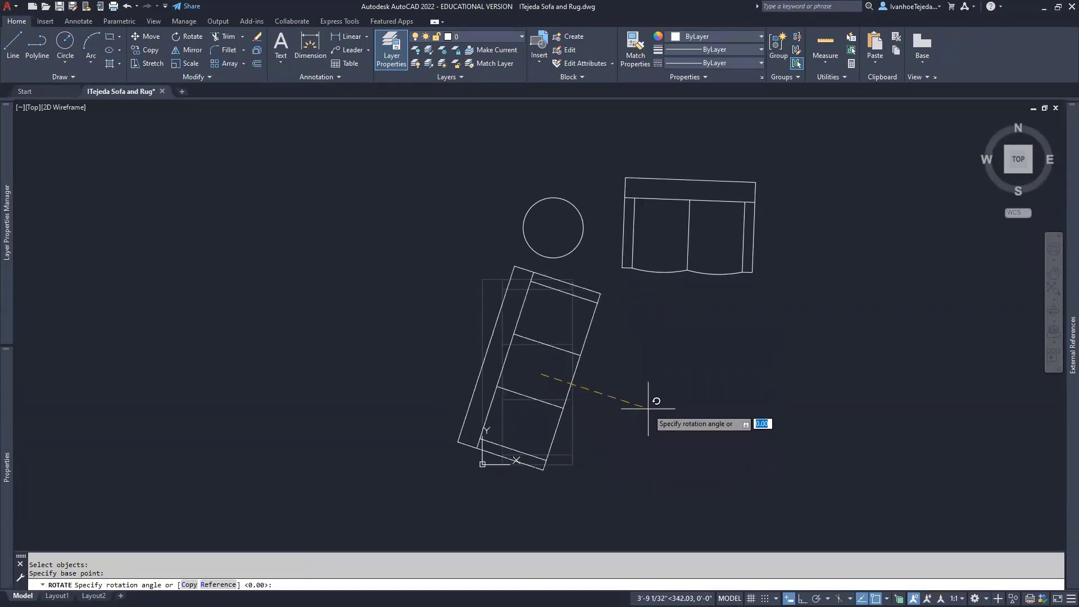
key("Escape")
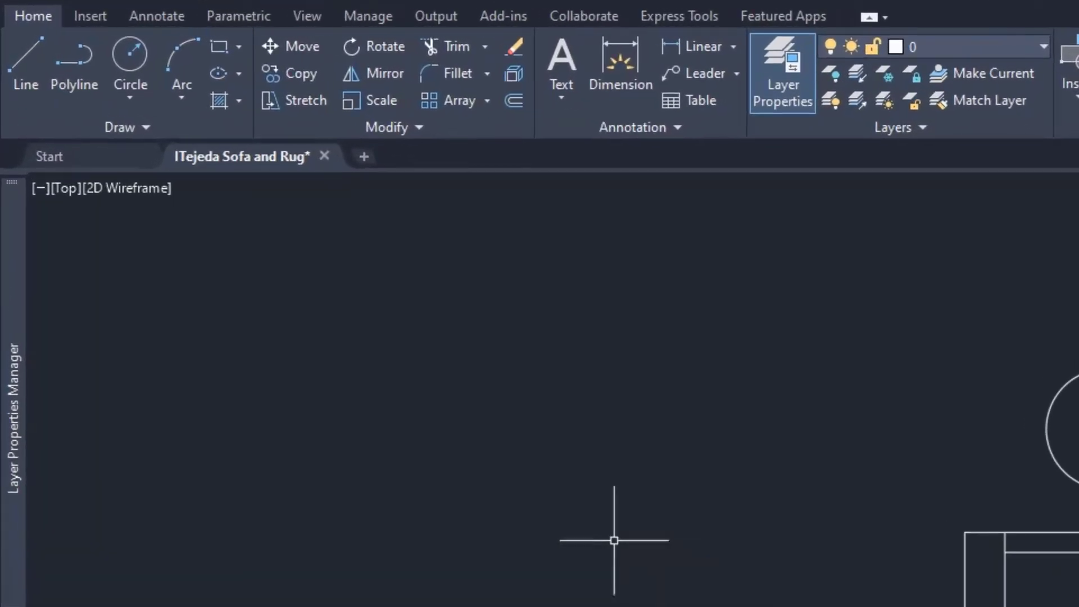
Step: Insert another instance of the "Sofa - 3 seat" block to the right of the two-seat sofa
left_click(89, 16)
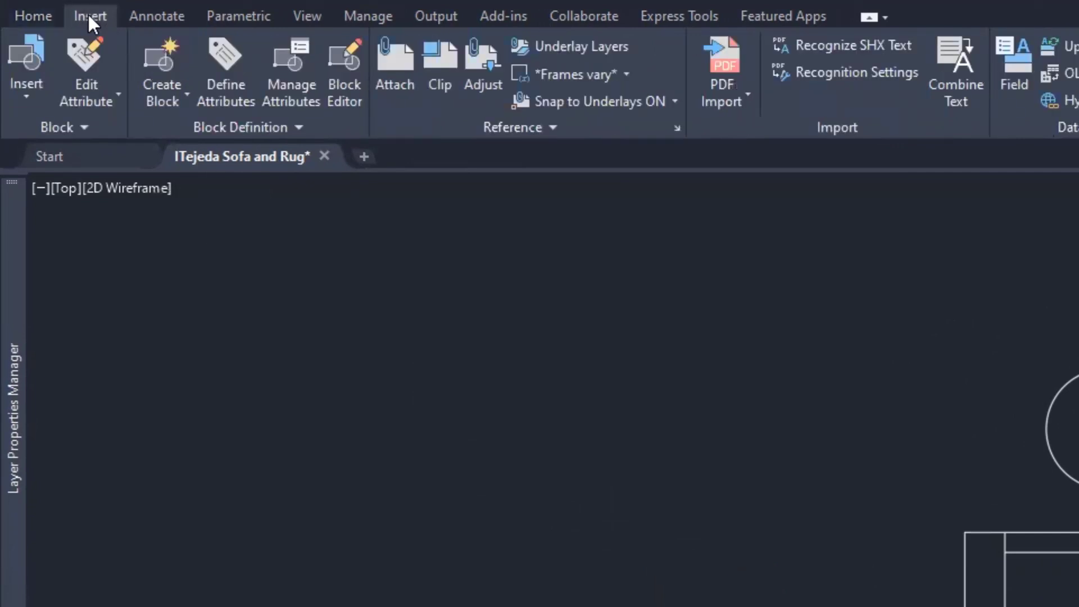
left_click(29, 95)
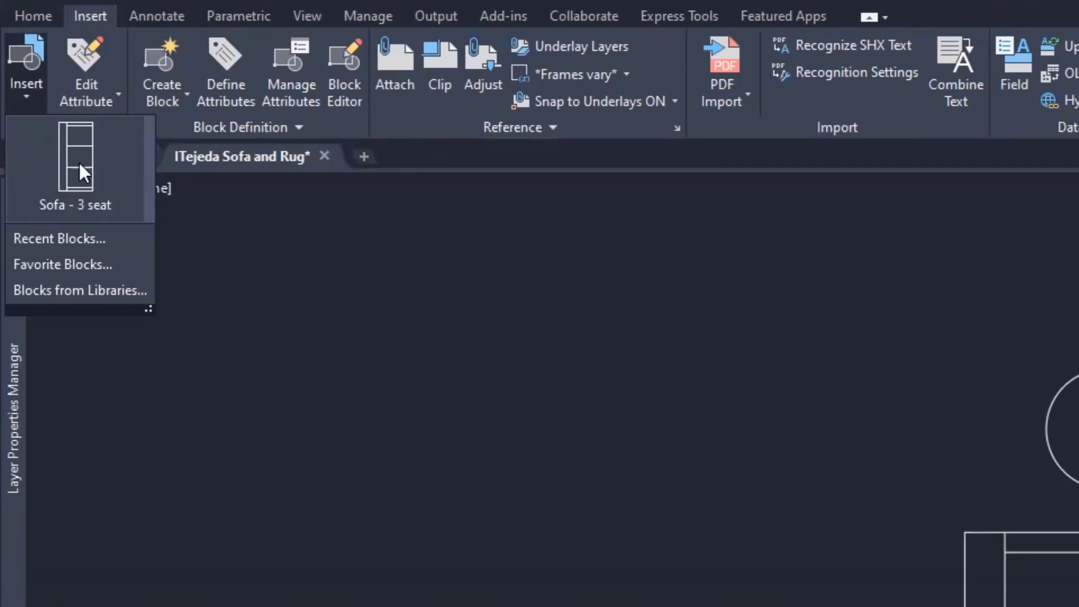
left_click(79, 163)
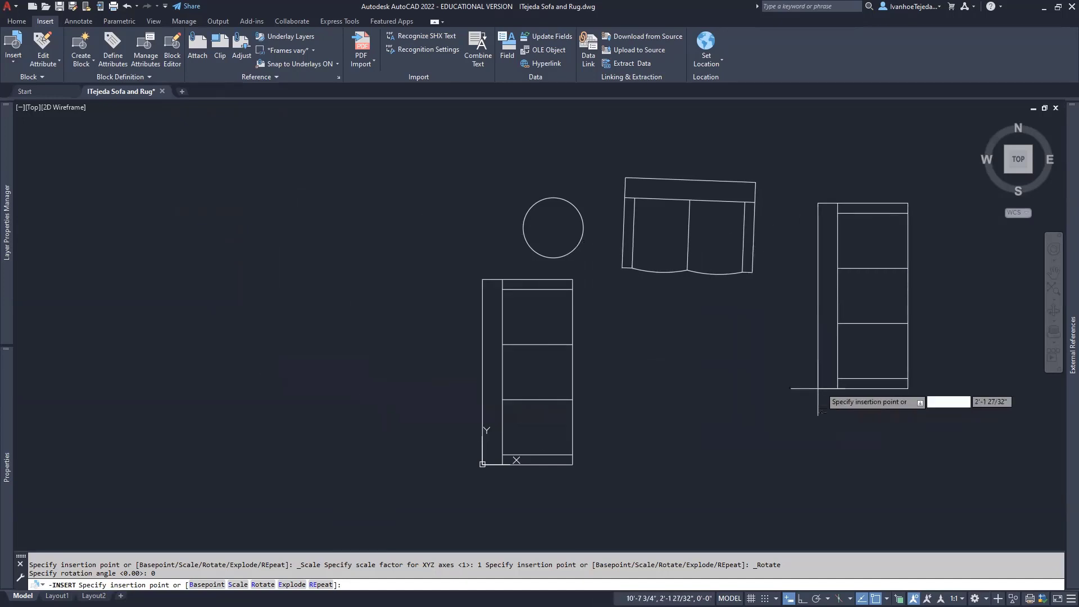
left_click(837, 376)
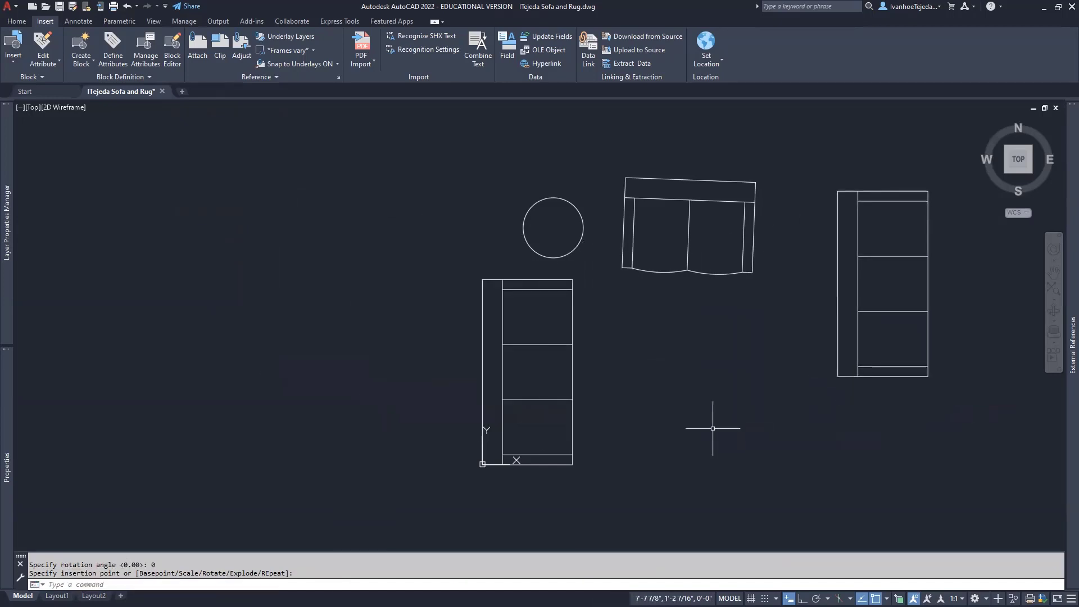
Step: Try to rotate the three-seat sofa instance beside the two-seat sofa about its insertion point using its grip
left_click(909, 368)
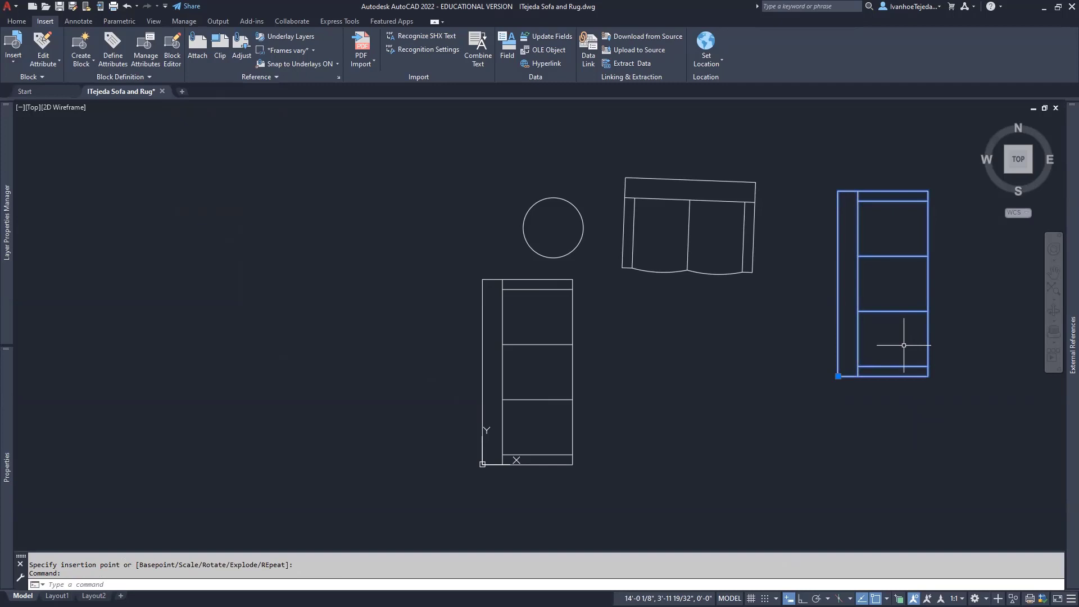
left_click(838, 376)
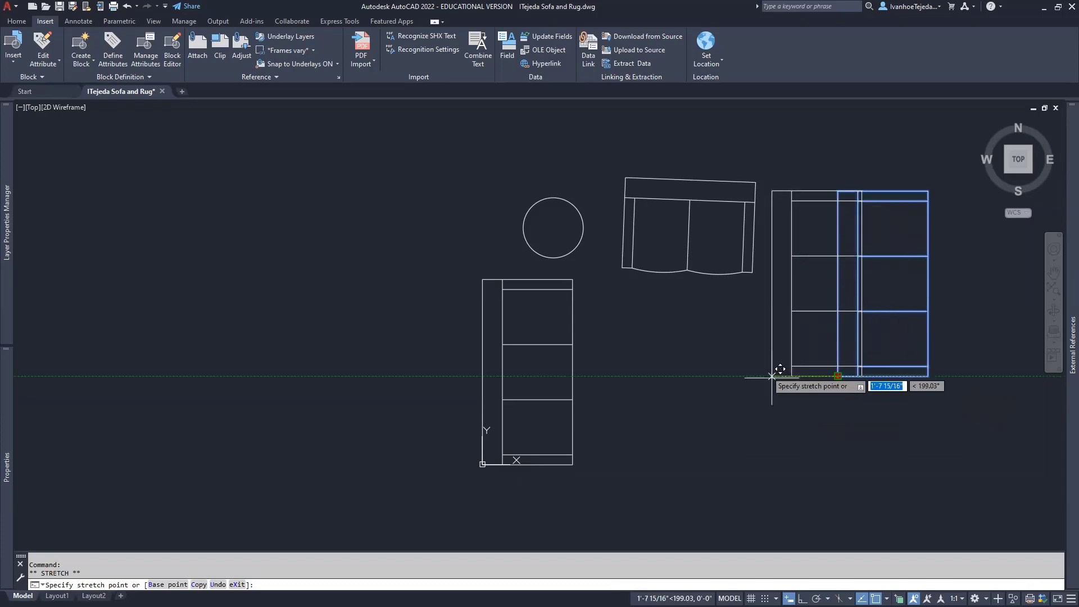
right_click(781, 334)
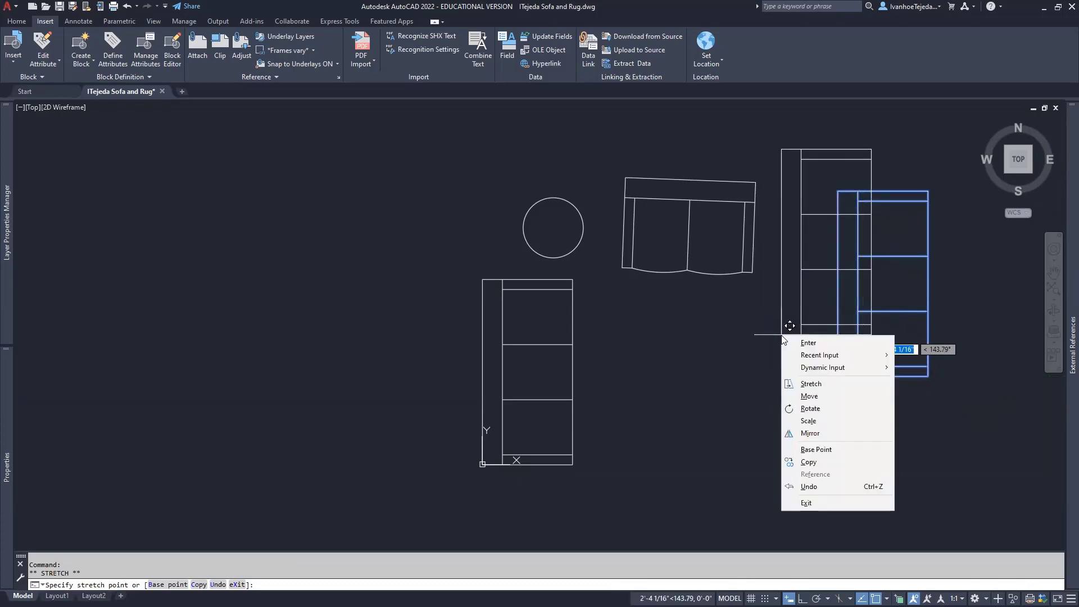
left_click(810, 408)
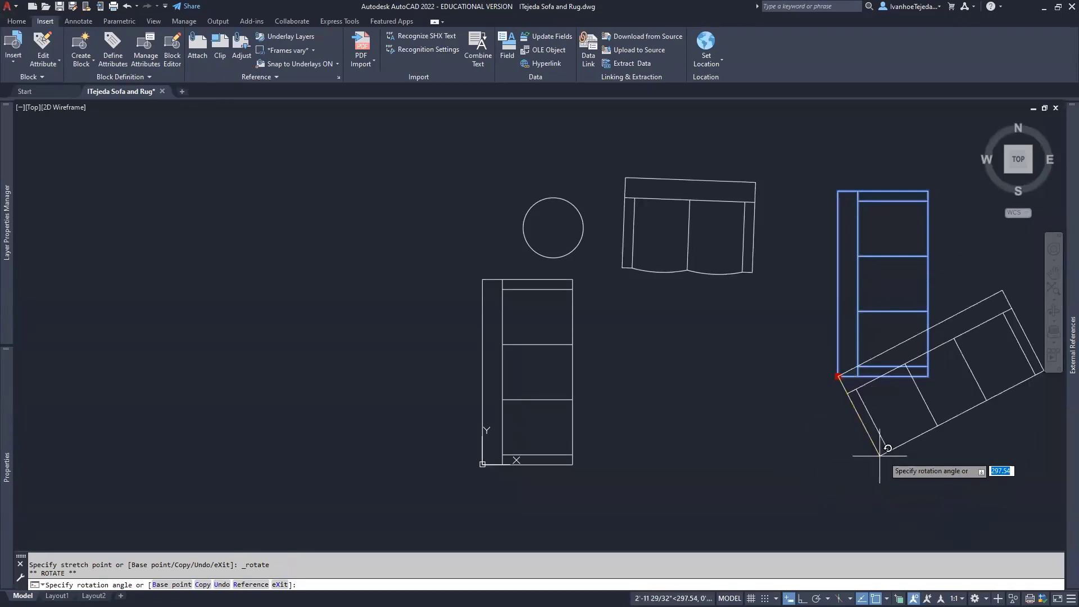
key("Escape")
key("Escape")
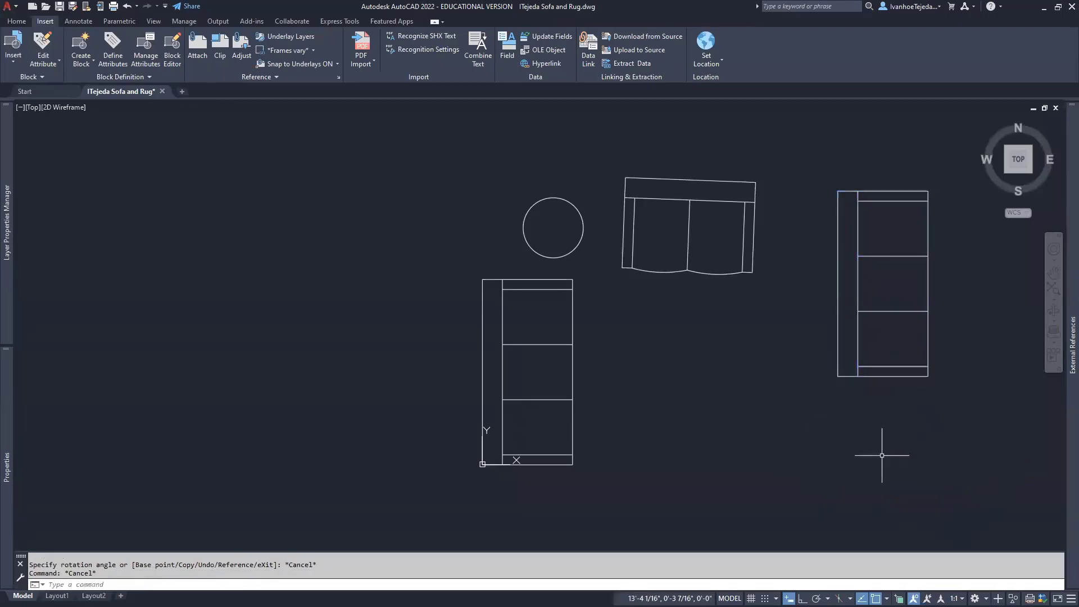
Step: Erase both three-seat sofa instances, the one beside the two-seat sofa and the one at the origin
left_click(866, 376)
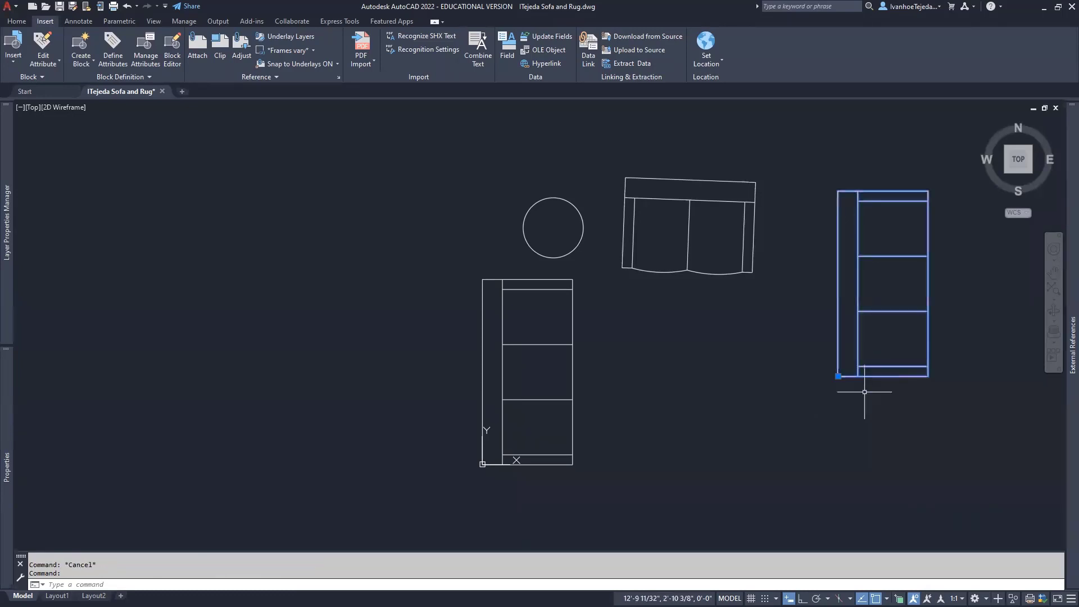
key("Delete")
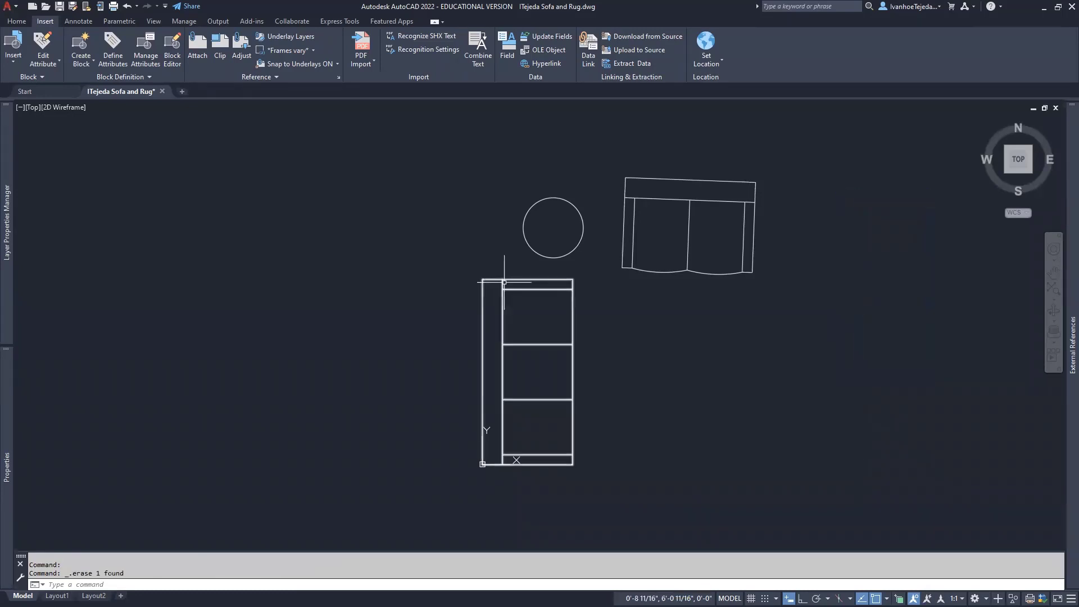
left_click(482, 282)
key("Delete")
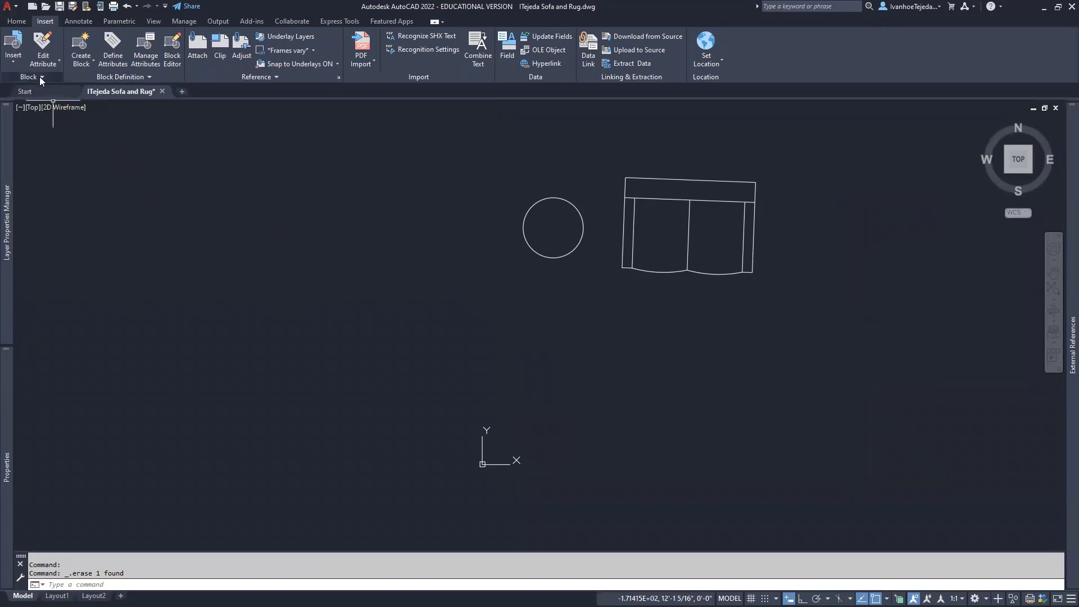
Step: Insert the "Sofa - 3 seat" block with its insertion point at 0,0 and select it
left_click(15, 63)
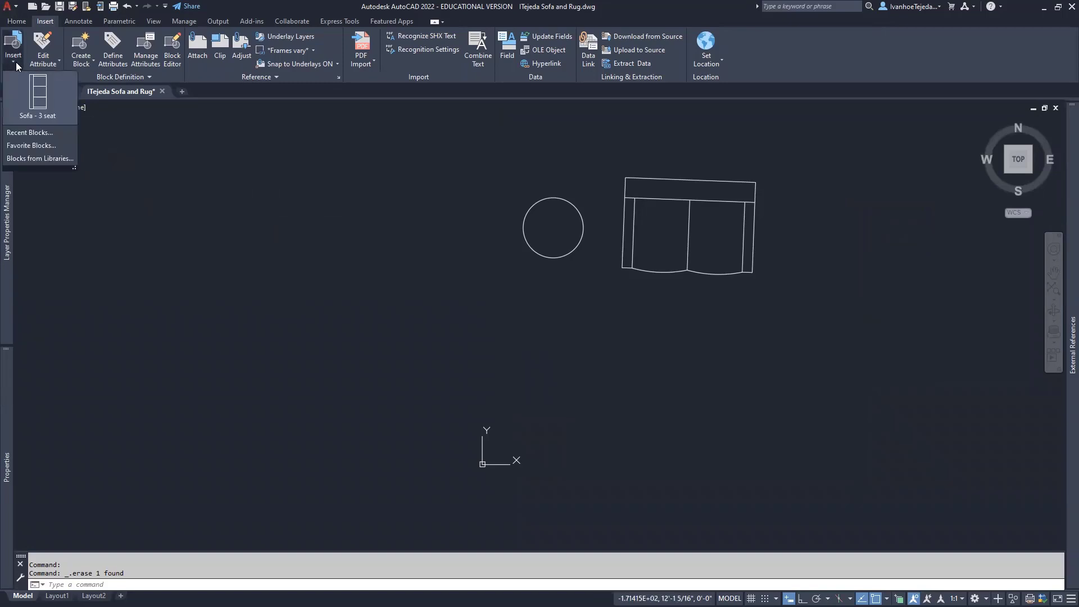
left_click(36, 105)
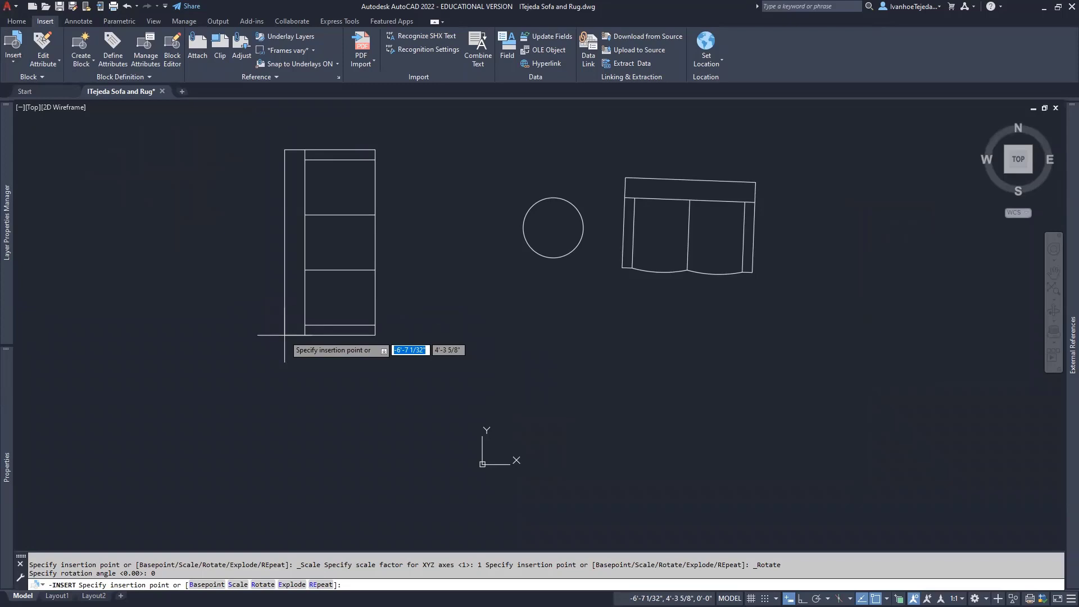
type("0")
key("Tab")
type("0")
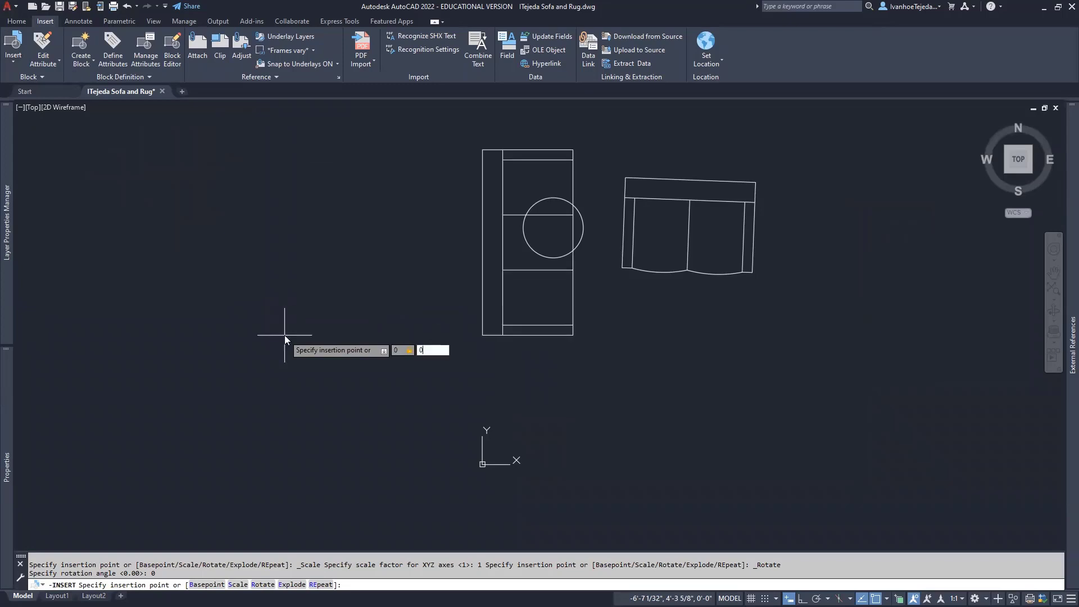
key("Return")
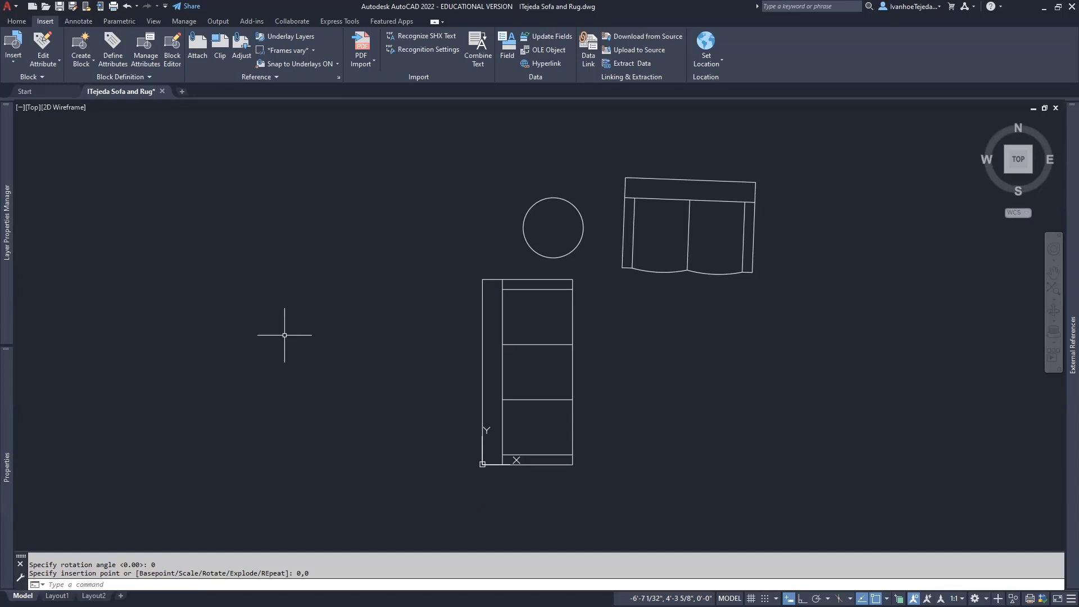
left_click(502, 288)
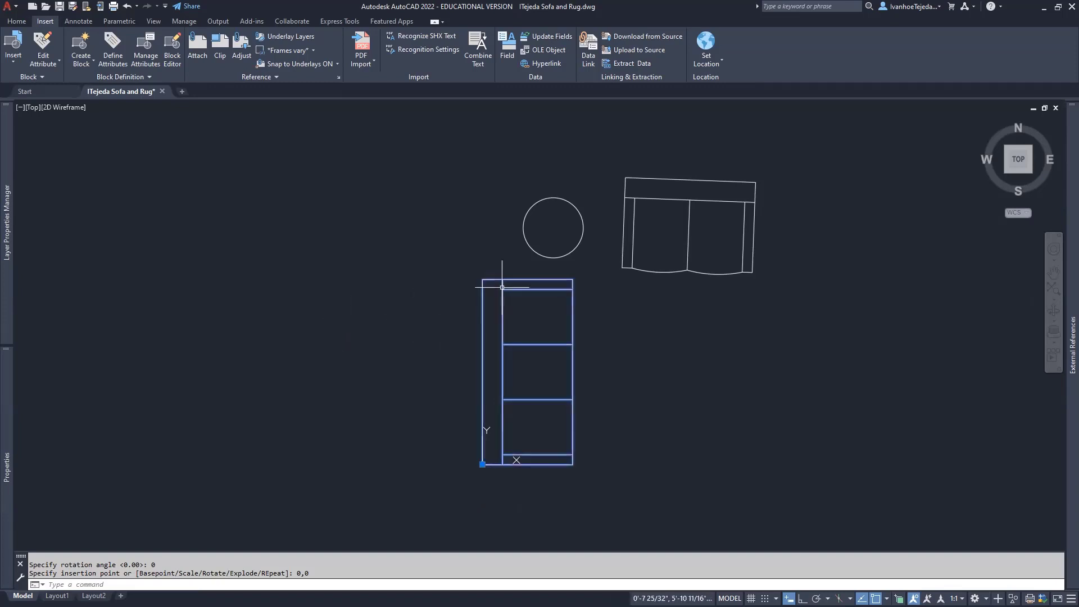
Step: Deselect the three-seat sofa and start a Write Block export with the existing block "Sofa - 3 seat" as its source
mouse_move(5, 422)
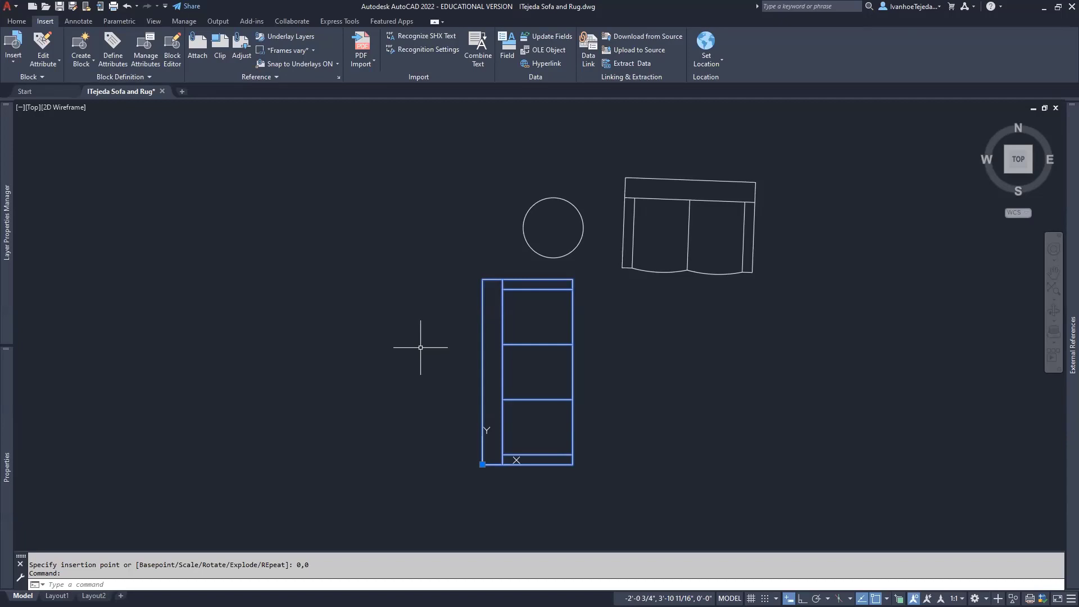
key("Escape")
key("Escape")
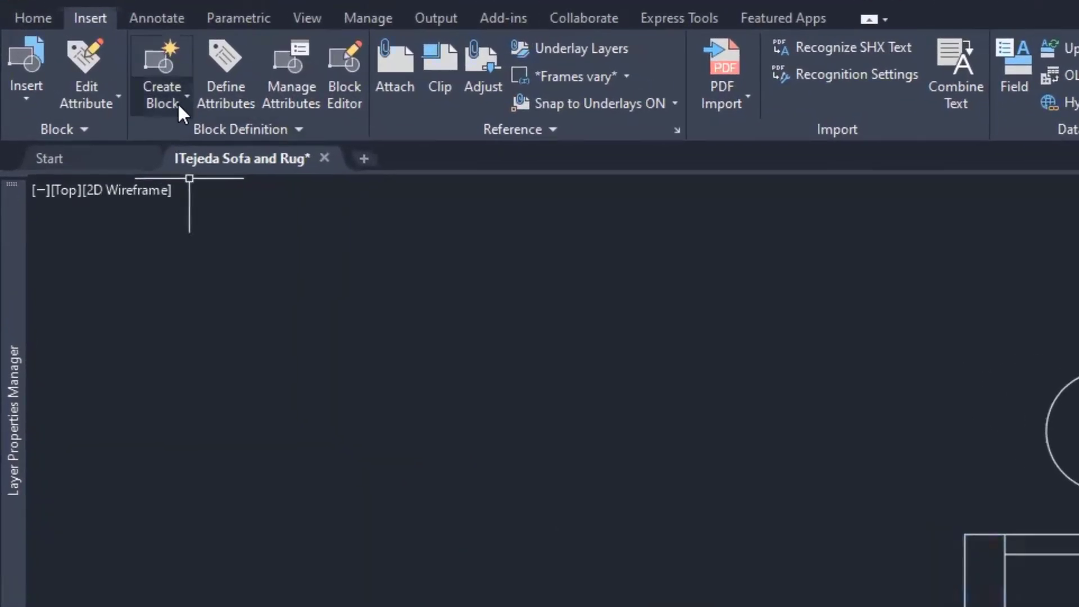
left_click(178, 104)
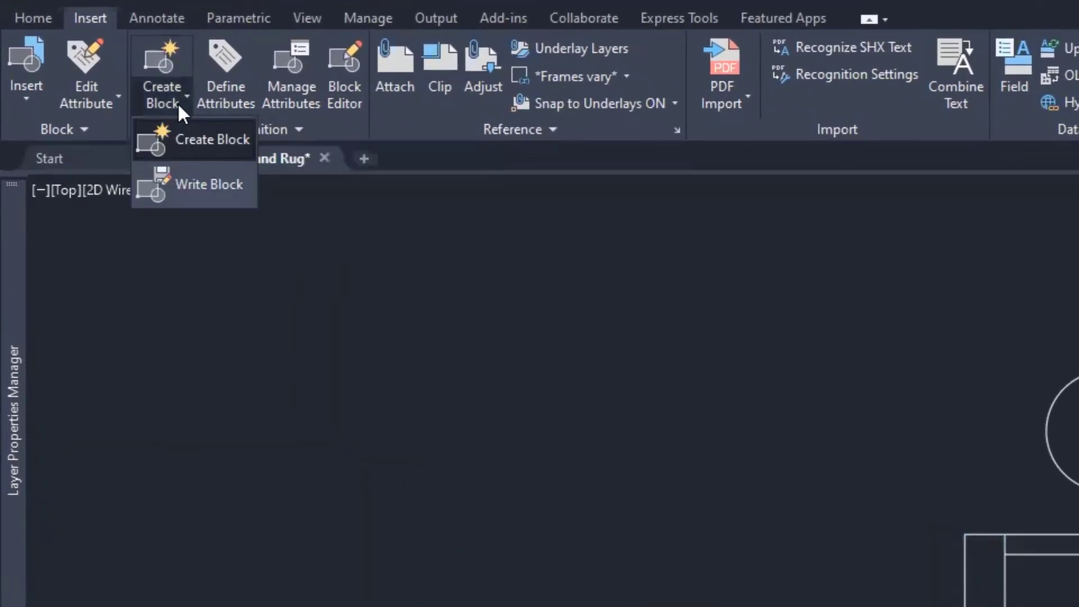
left_click(184, 179)
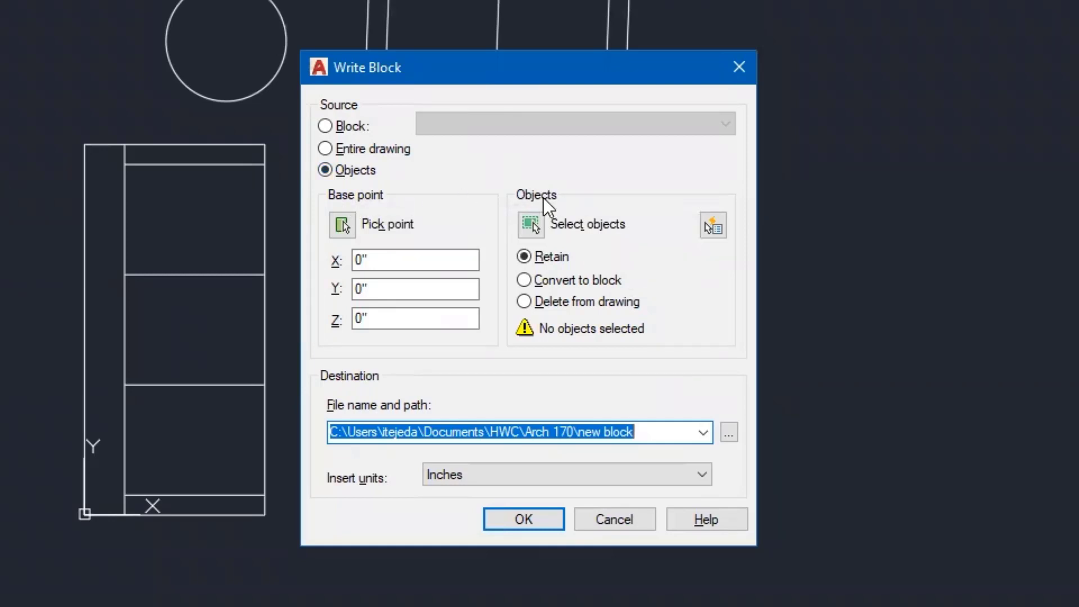
left_click(325, 126)
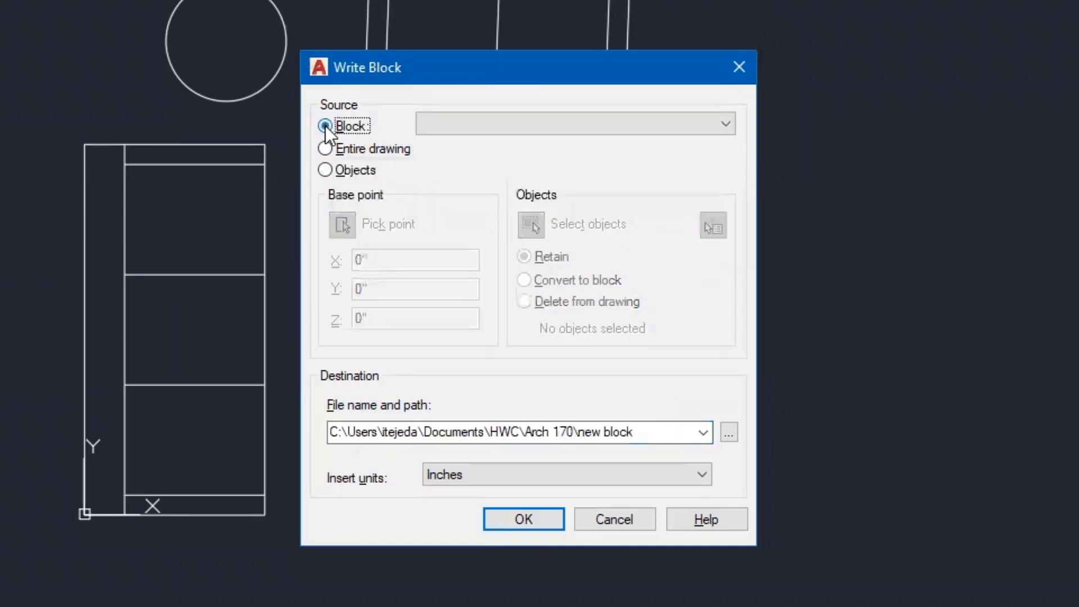
left_click(725, 123)
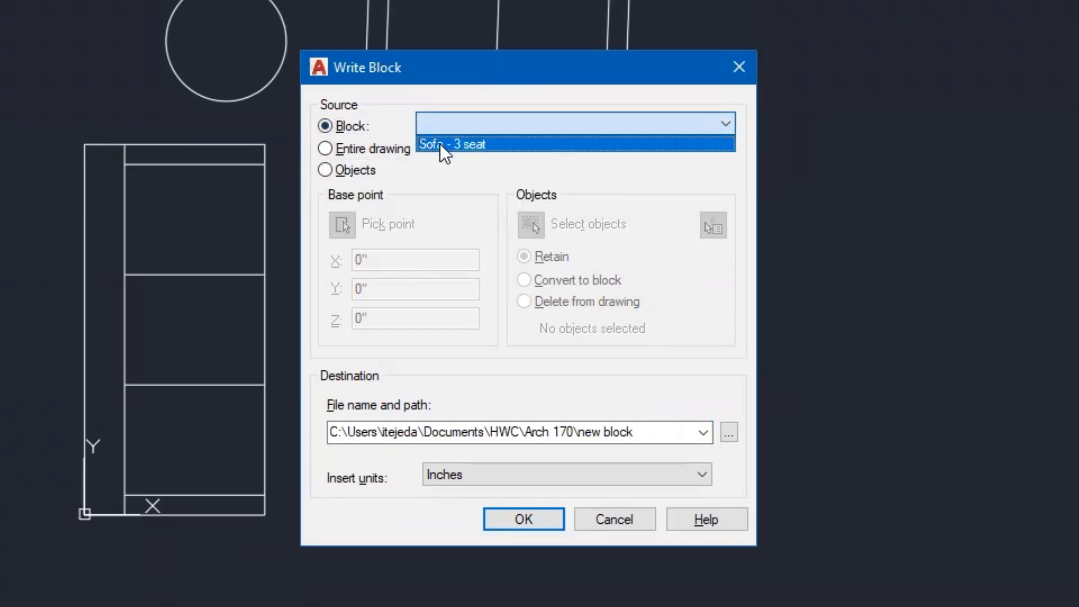
left_click(440, 143)
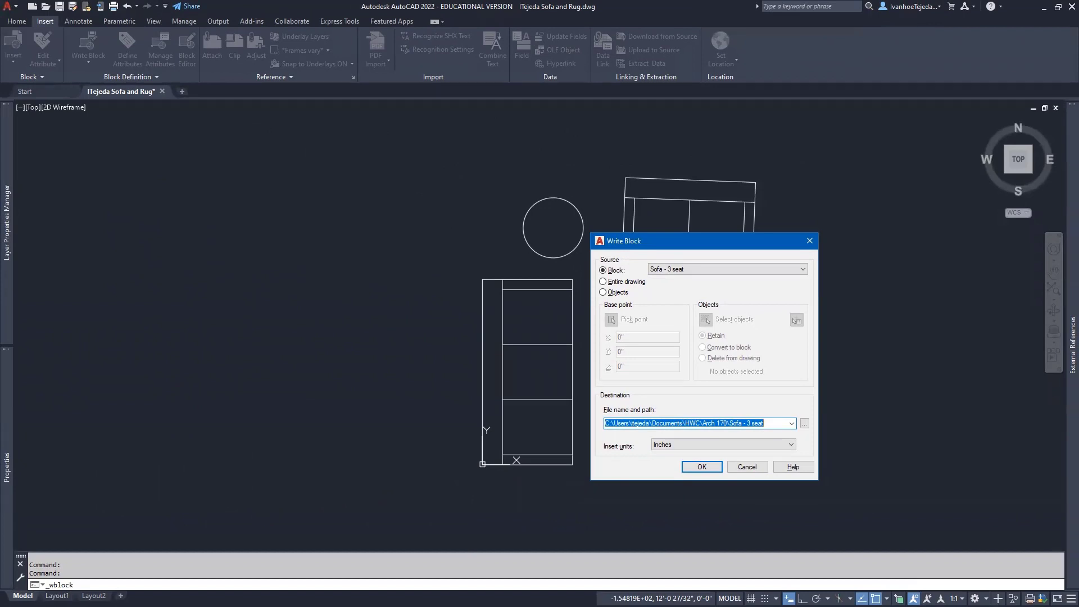
Step: Write the block to the Arch 170 folder as "Sofa - 3 seat" in inches, checking that folder in File Explorer before and after
key("super+e")
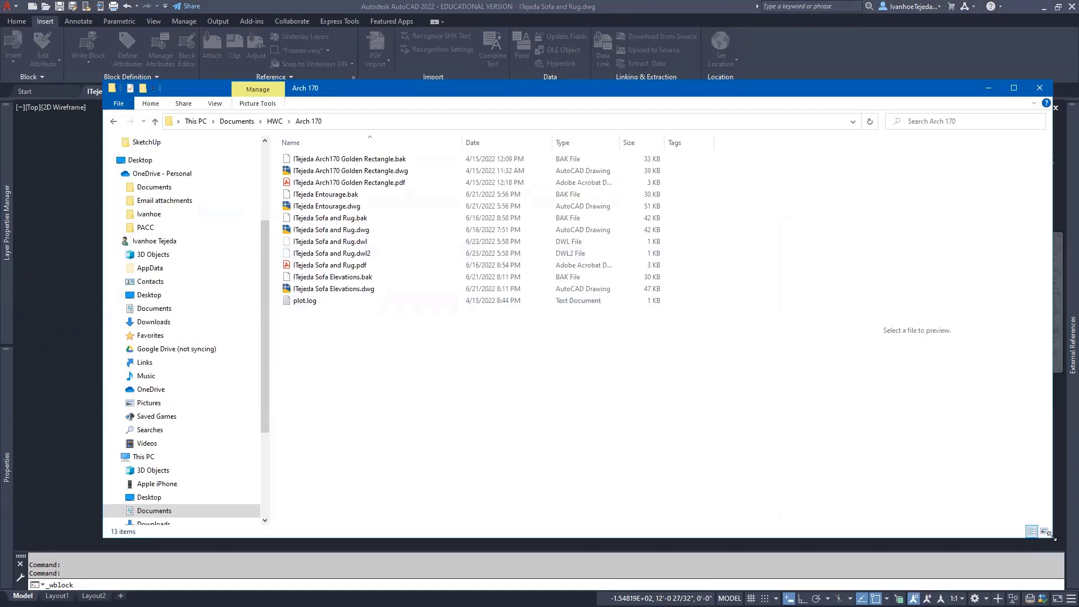
left_click_drag(1050, 535, 653, 487)
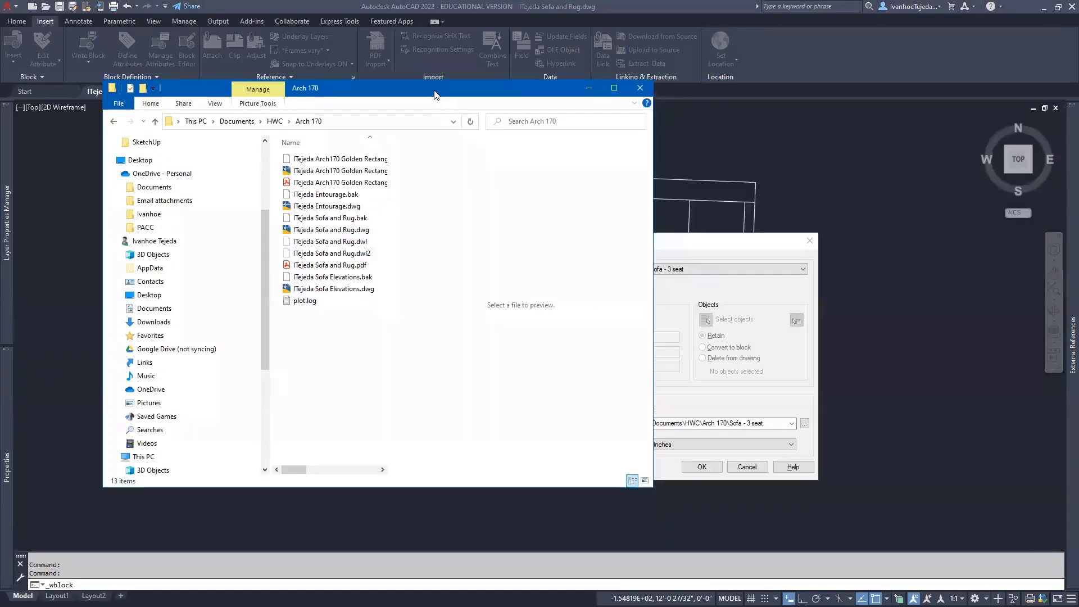
left_click_drag(435, 95, 379, 108)
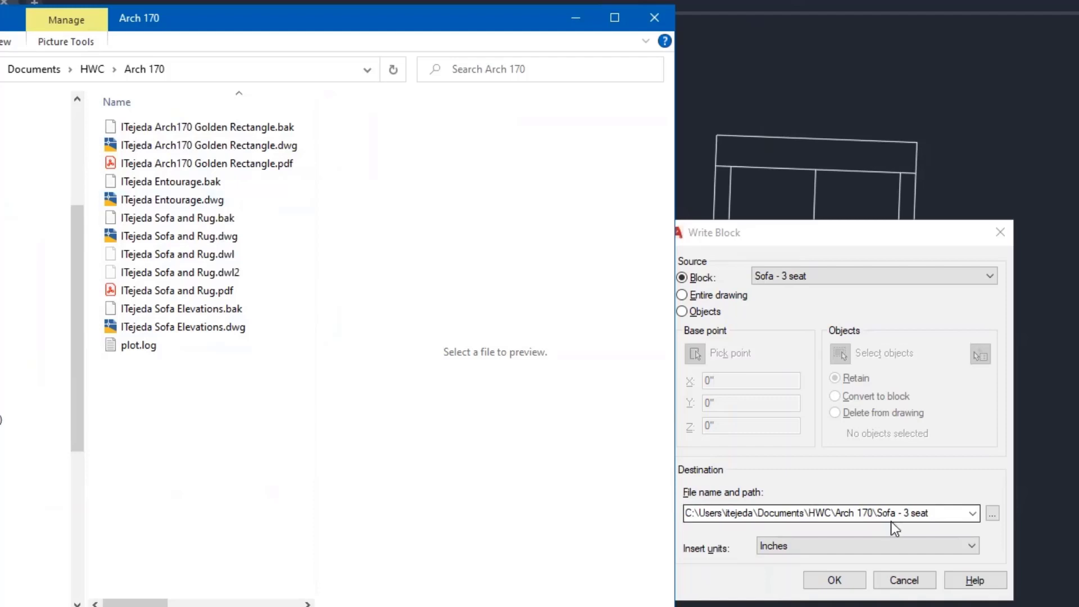
left_click(868, 224)
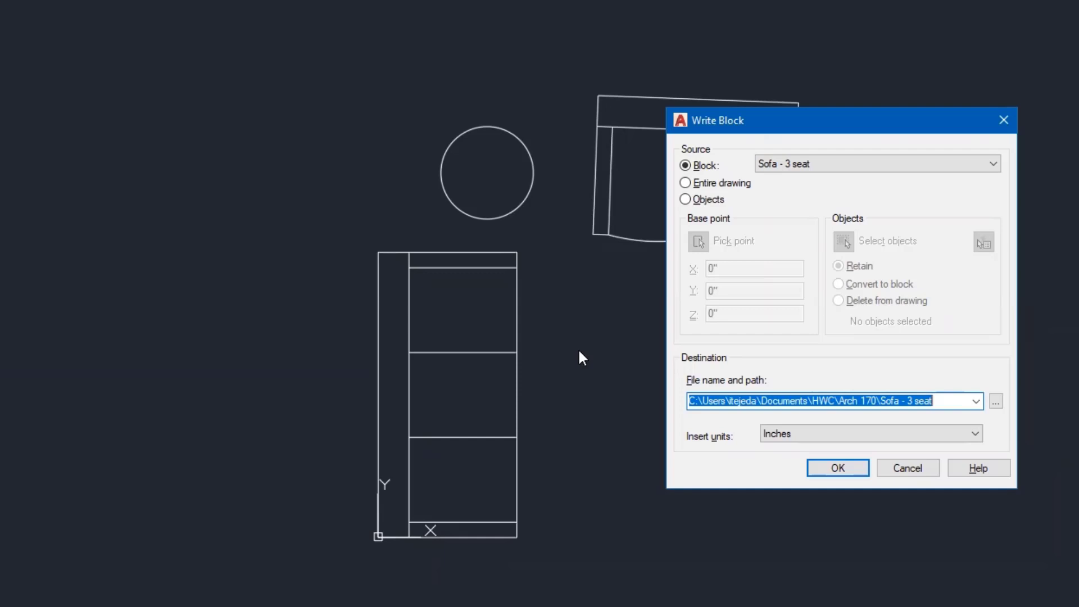
left_click(823, 467)
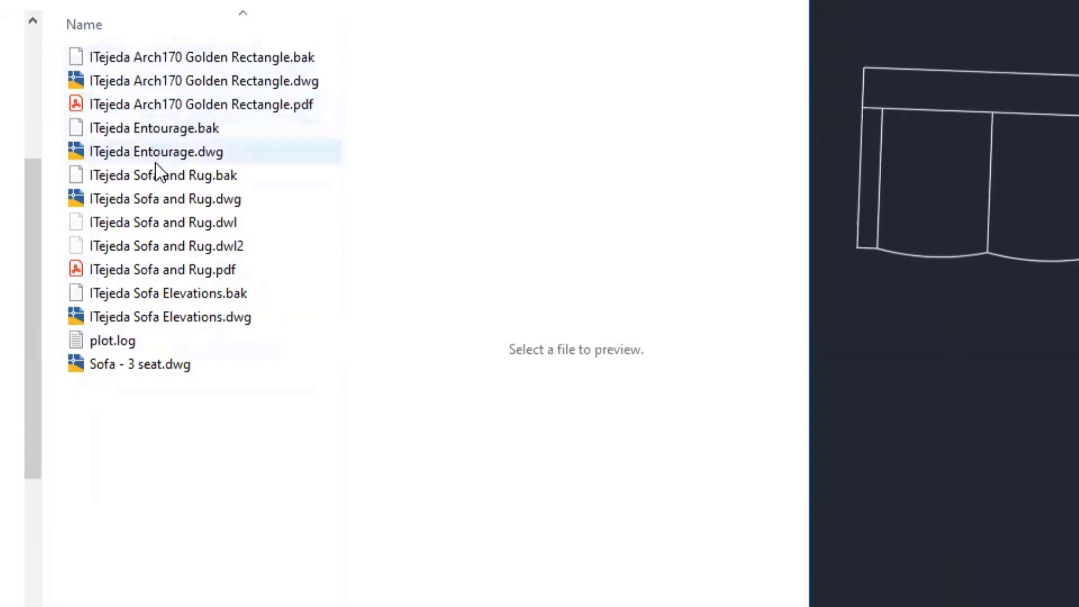
left_click(143, 369)
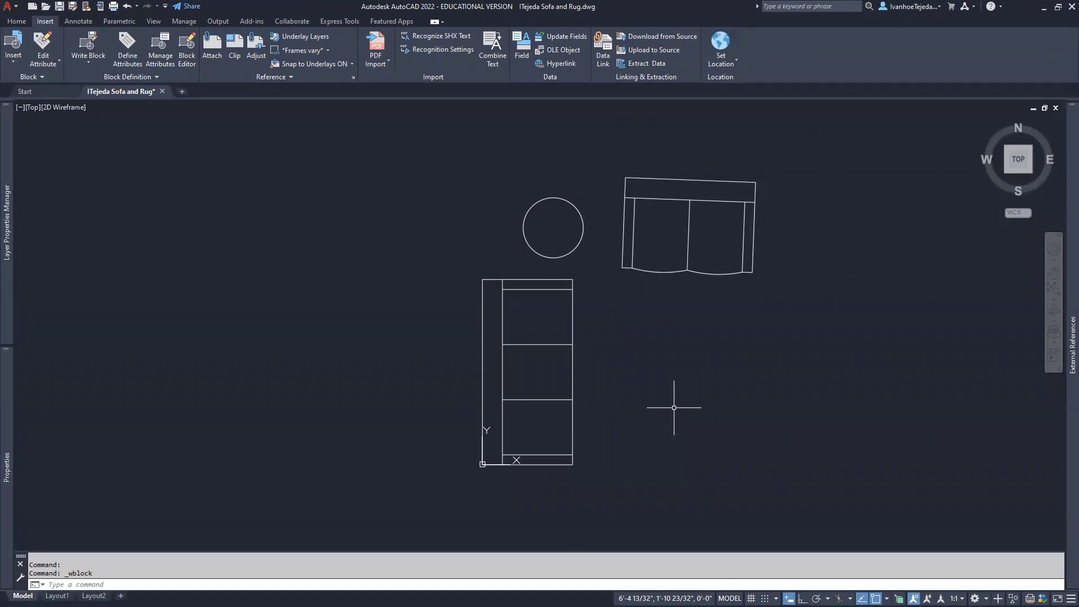
Step: Close the Sofa and Rug drawing with its changes saved, and open the Entourage drawing from the Arch 170 folder
left_click(162, 92)
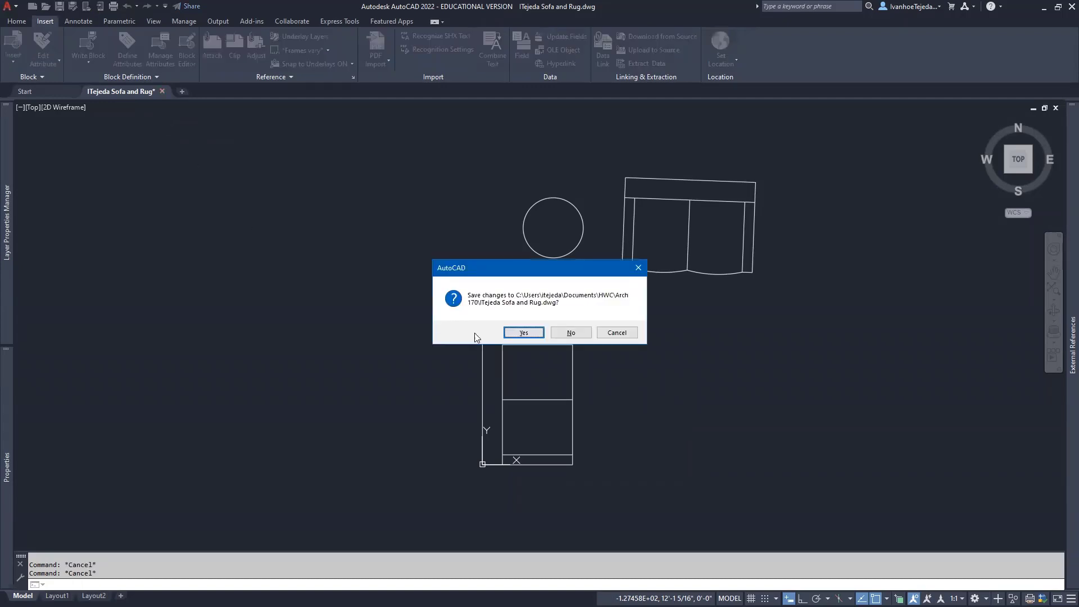
left_click(523, 332)
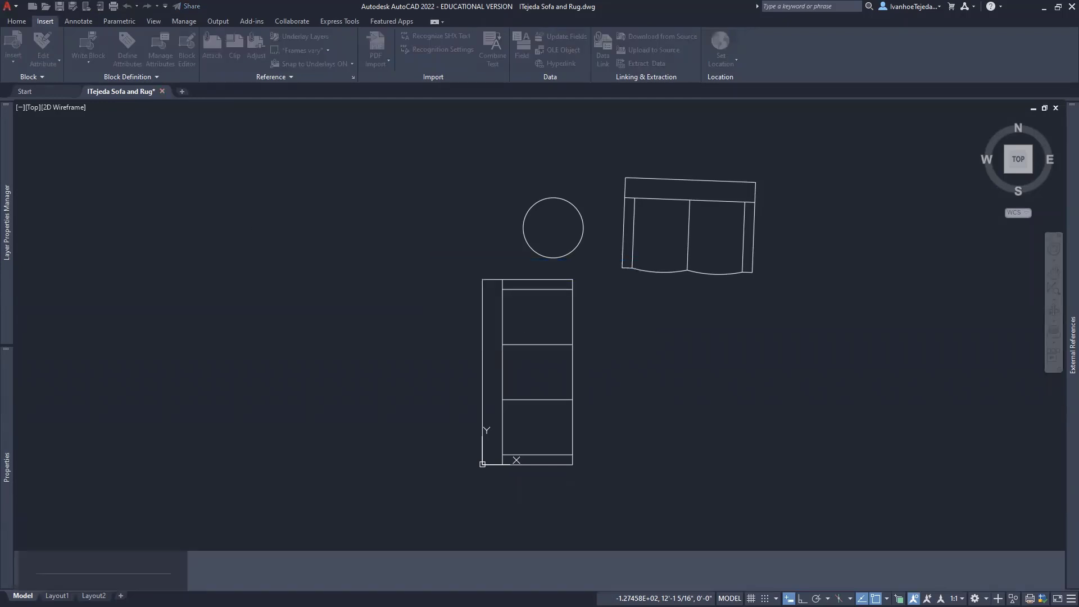
left_click(43, 6)
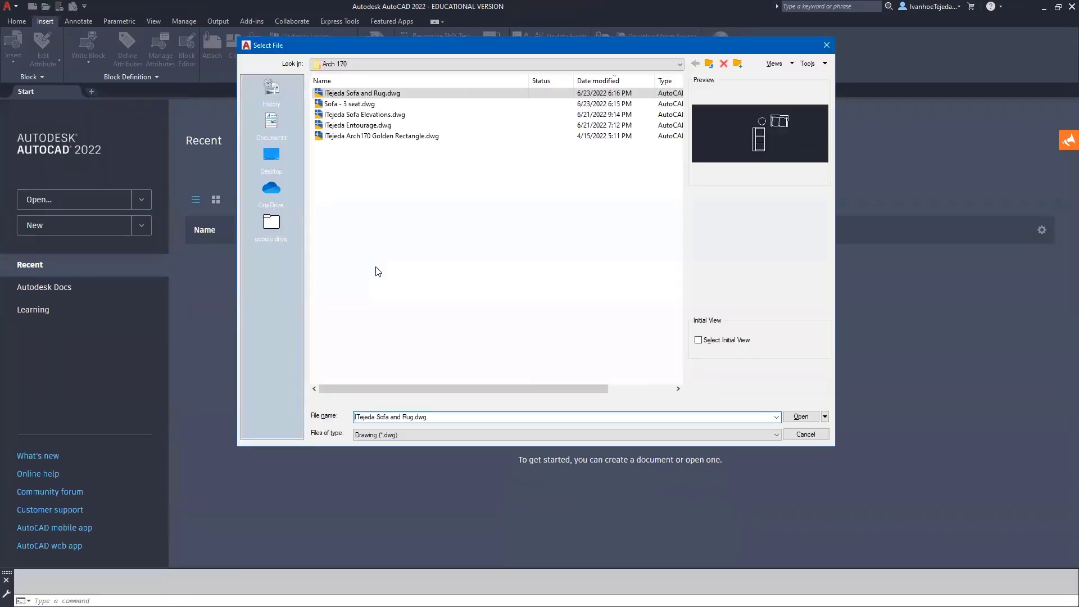
left_click(380, 126)
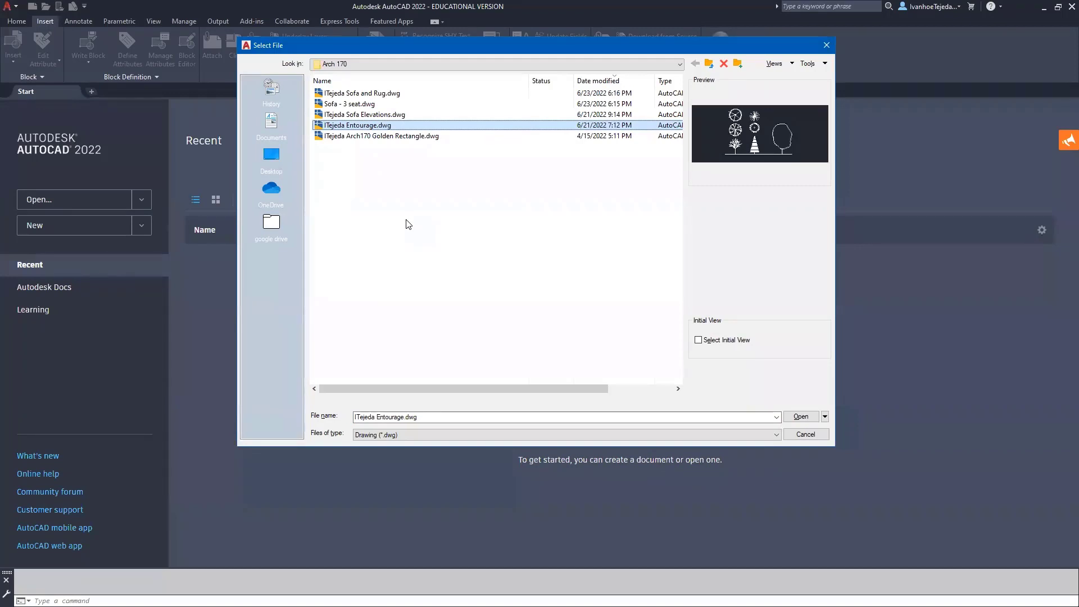
left_click(805, 419)
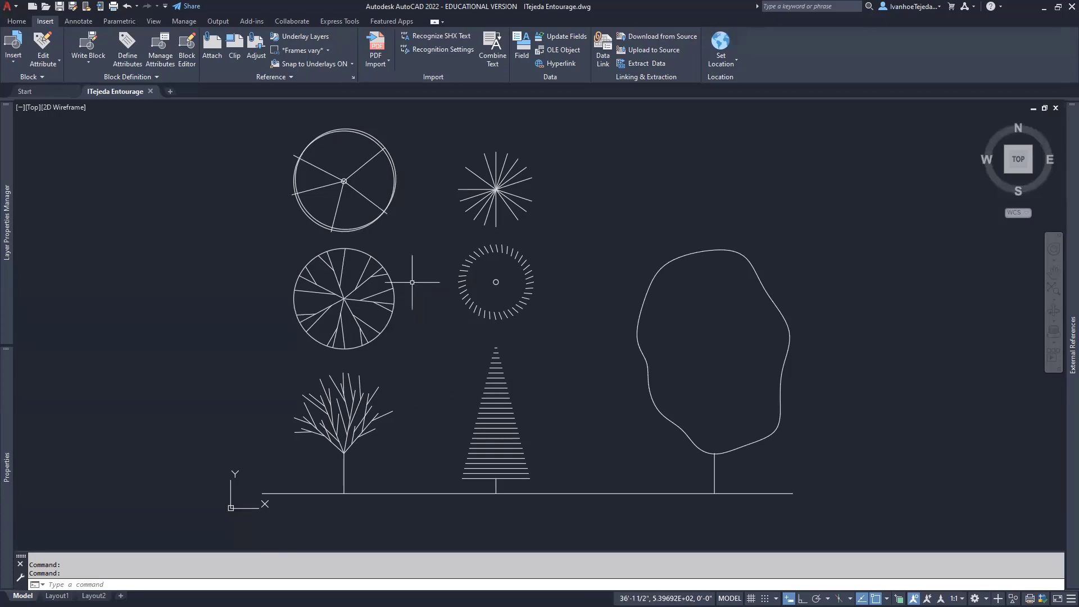
Step: Examine the double-circle plan tree symbol and the branching plan tree symbol below it up close
middle_click_drag(364, 208, 454, 231)
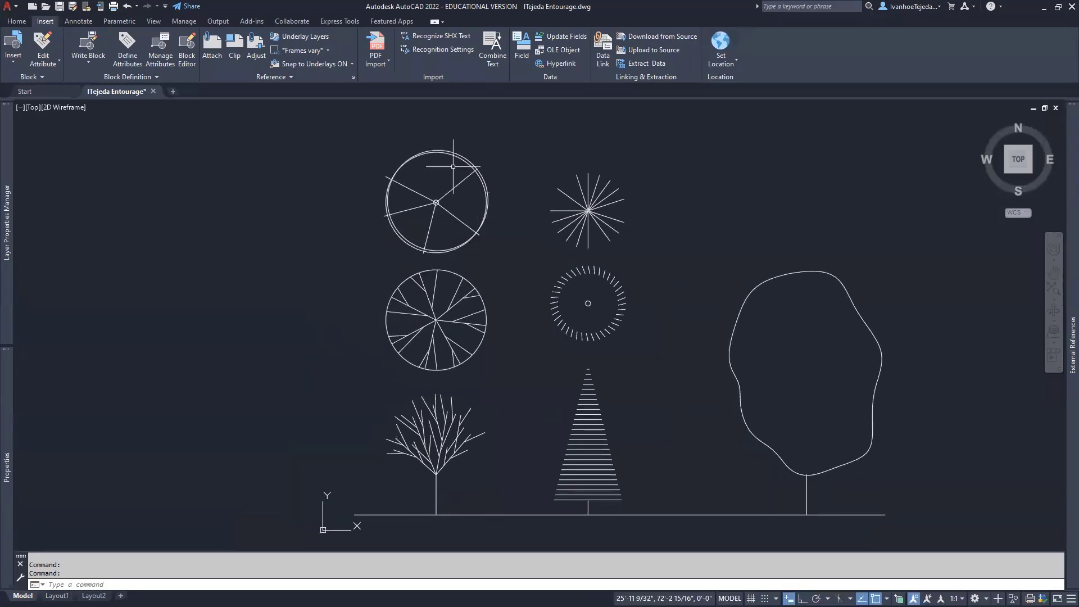
scroll(441, 181, "up", 2)
scroll(441, 181, "up", 1)
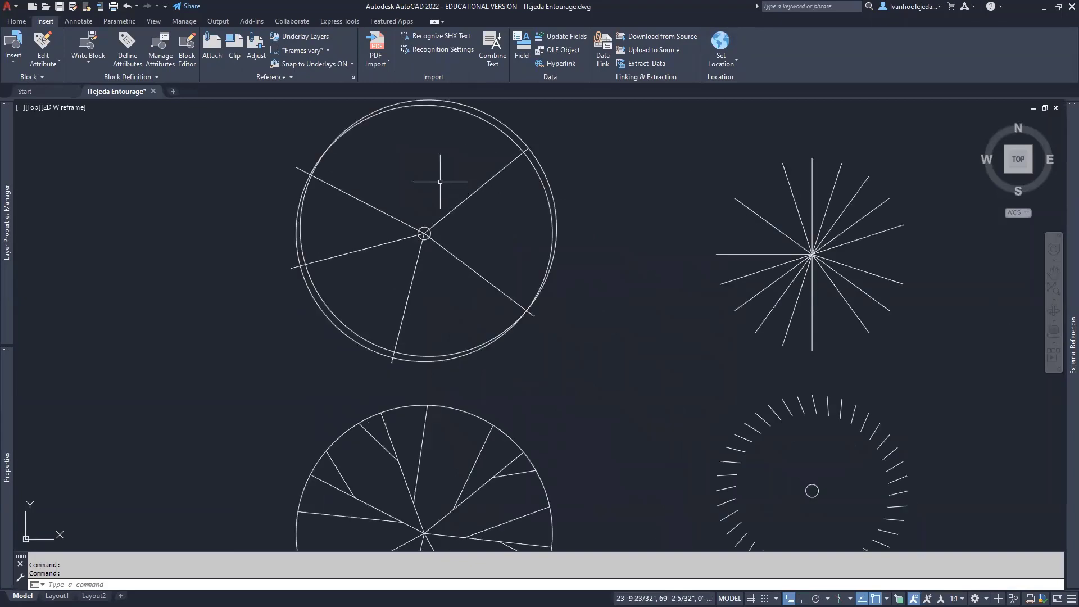
mouse_move(441, 181)
middle_mouse_down()
mouse_move(573, 286)
mouse_move(521, 239)
middle_mouse_up()
scroll(573, 286, "up", 1)
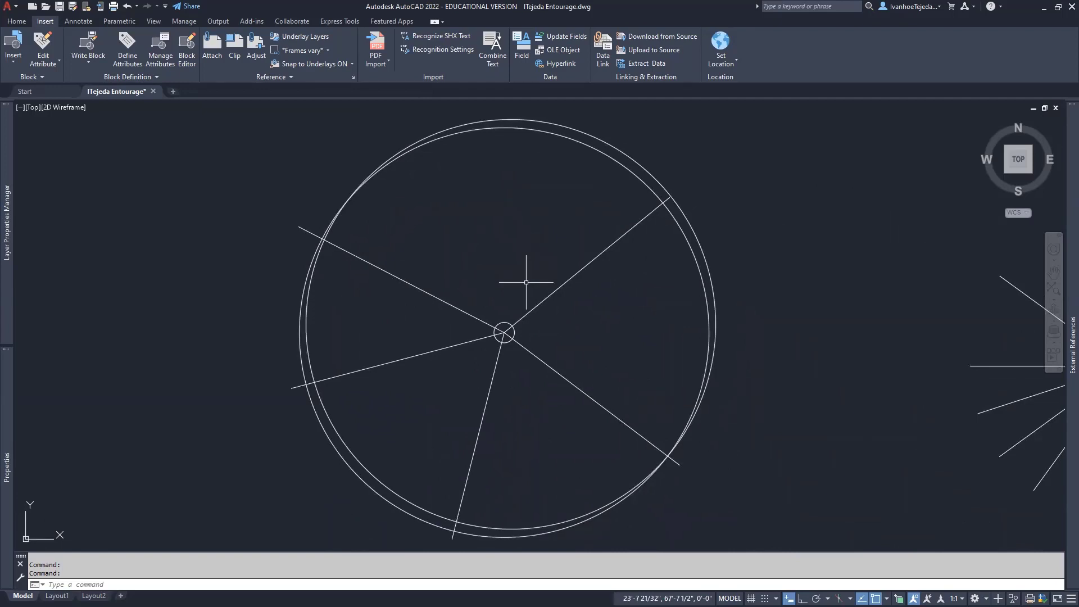
scroll(526, 282, "down", 2)
middle_click_drag(572, 474, 562, 397)
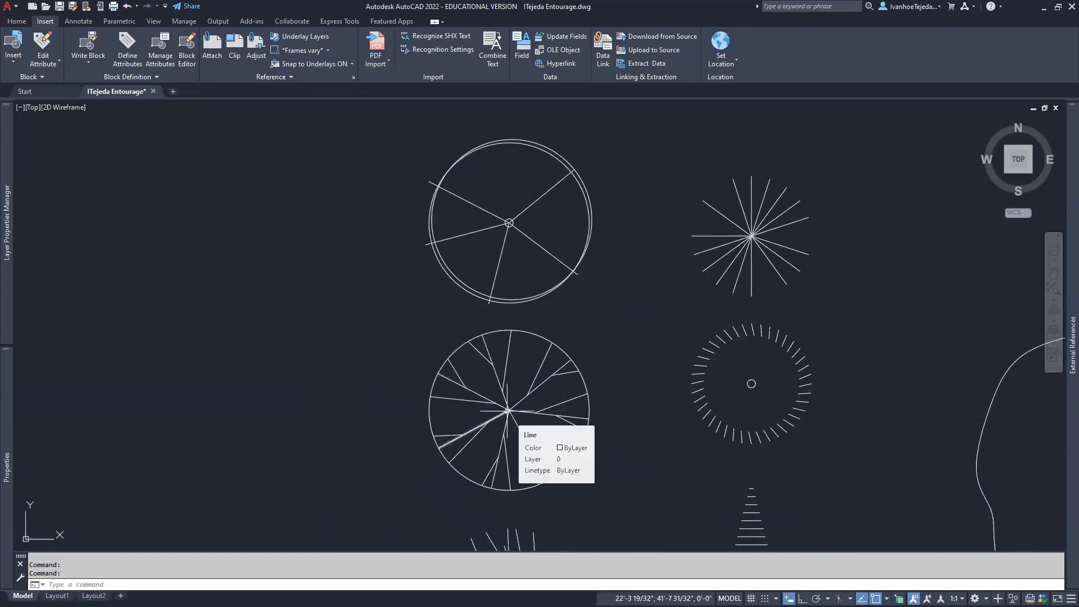
Step: Start a block definition named "Tree 01 Plan" with its base point at the center of the double-circle tree
scroll(538, 202, "up", 2)
mouse_move(538, 202)
middle_mouse_down()
mouse_move(568, 276)
mouse_move(628, 246)
middle_mouse_up()
type("B")
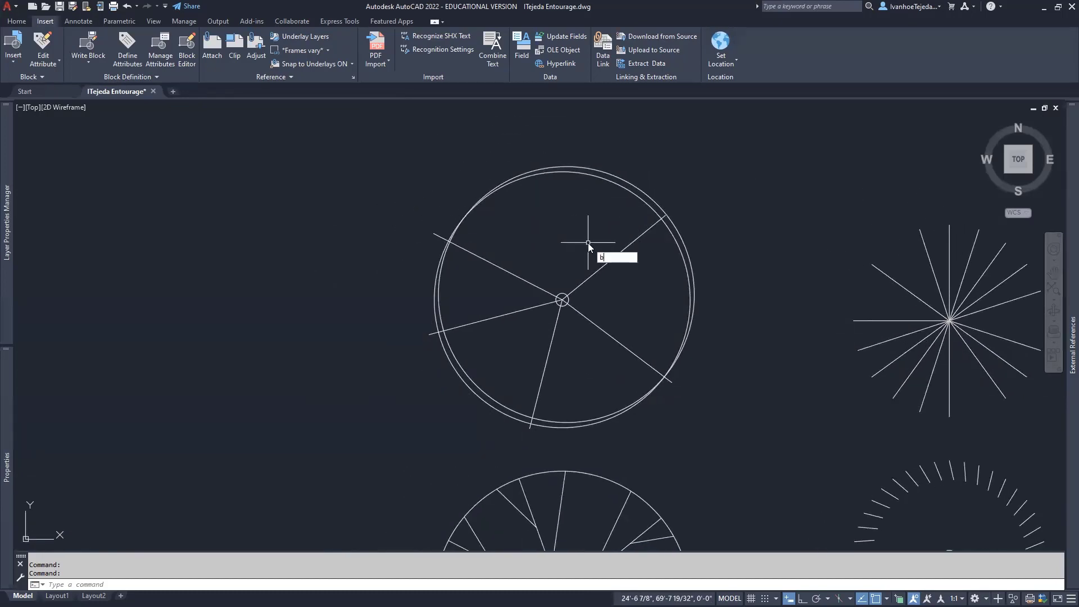
key("Return")
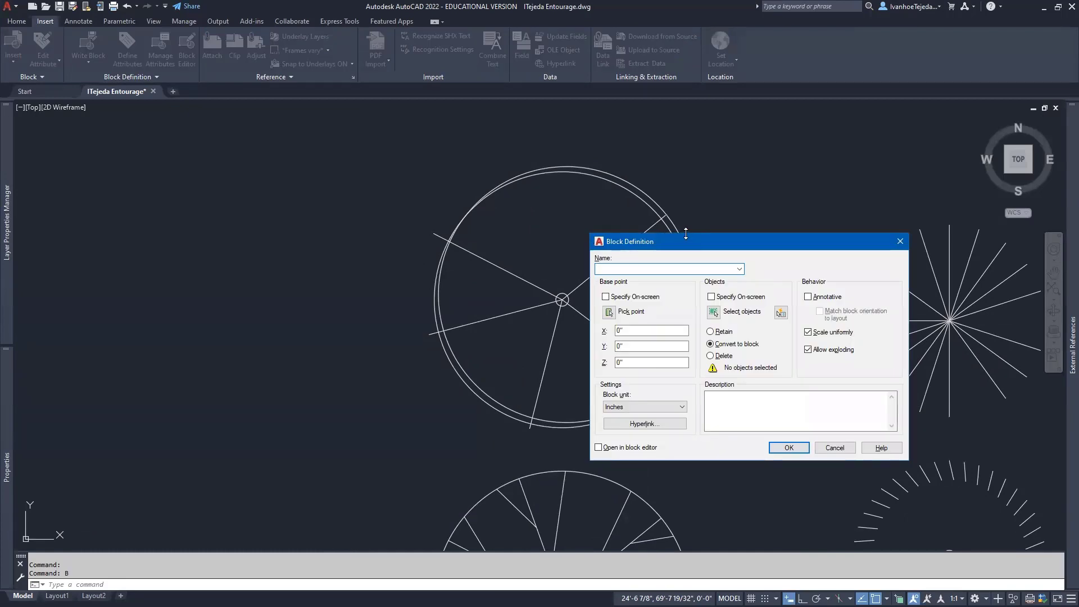
left_click_drag(695, 238, 786, 147)
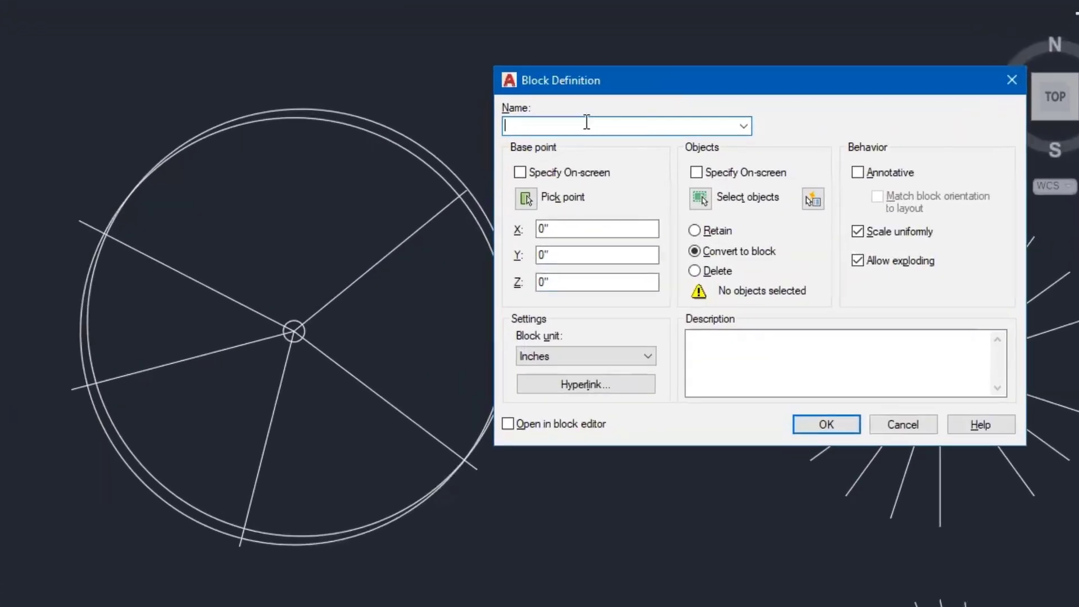
type("Tree 01 Plan")
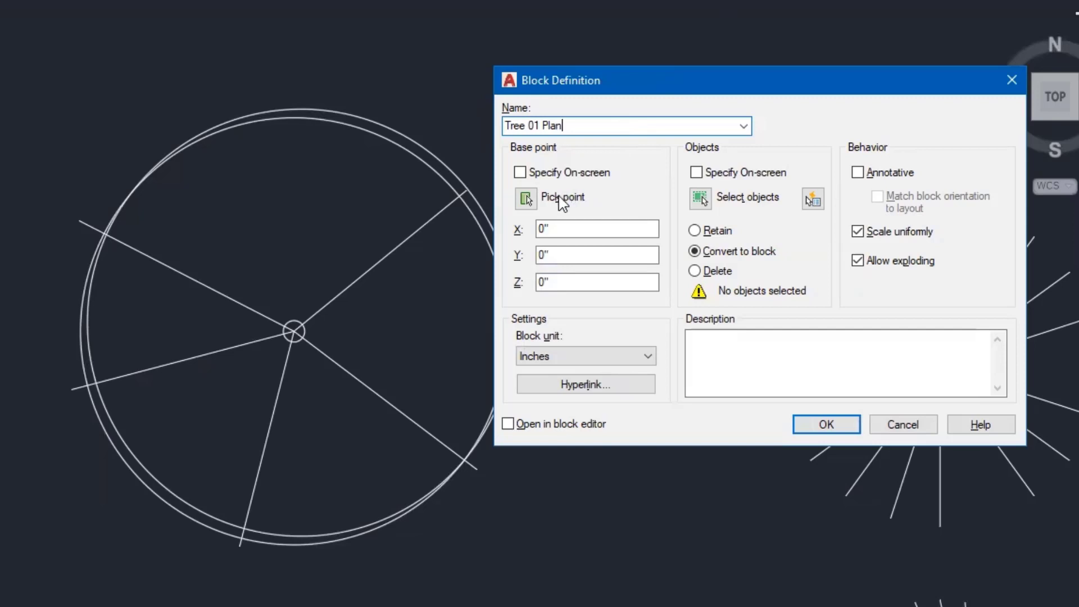
left_click(526, 198)
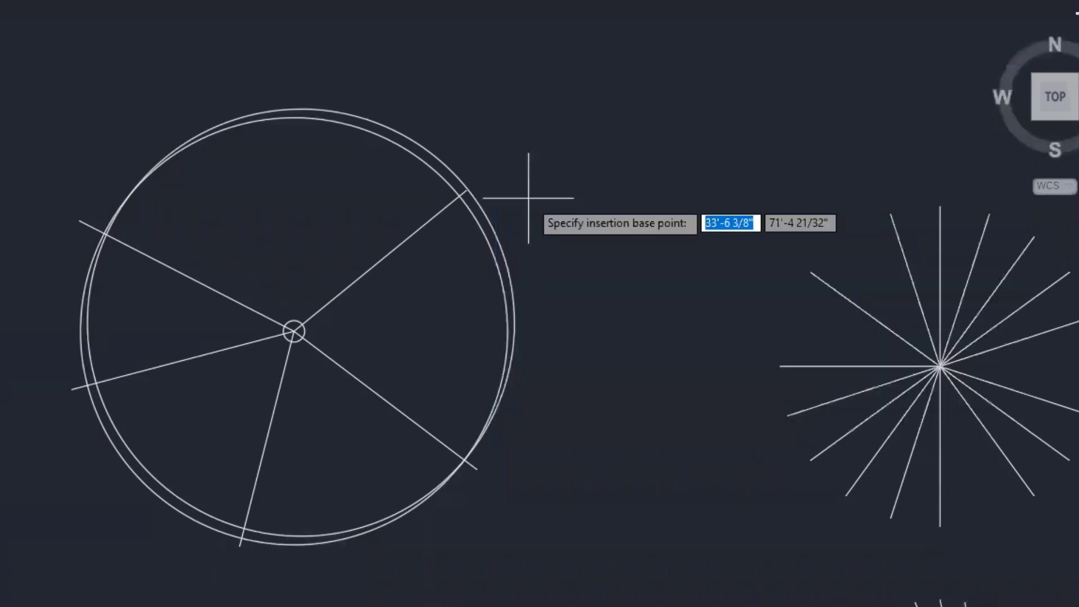
left_click(294, 331)
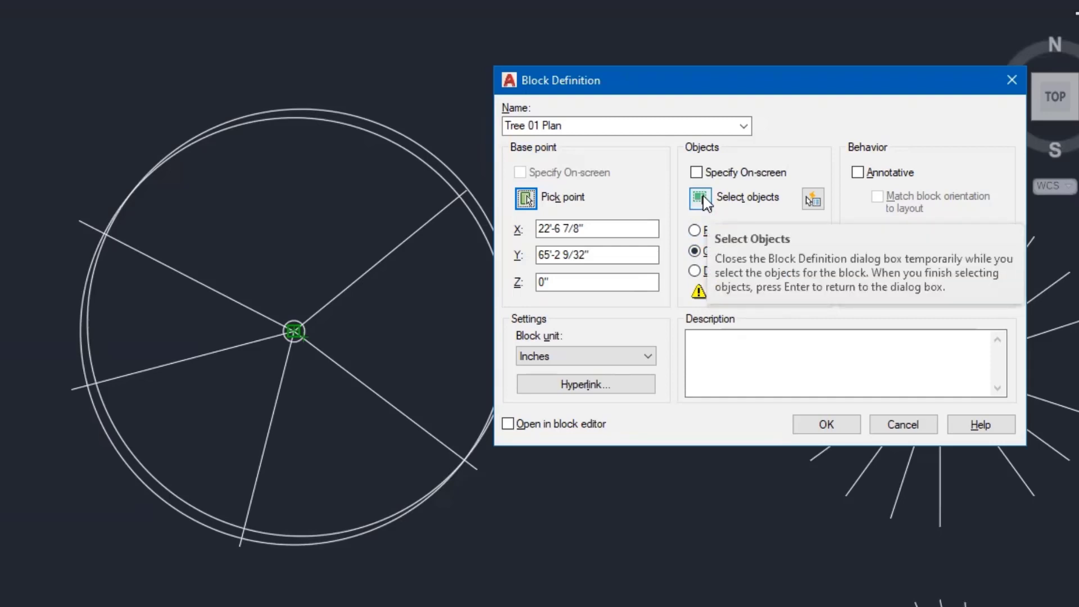
Step: Convert all circles and branch lines of the double-circle tree into the "Tree 01 Plan" block and select the resulting block
left_click(701, 198)
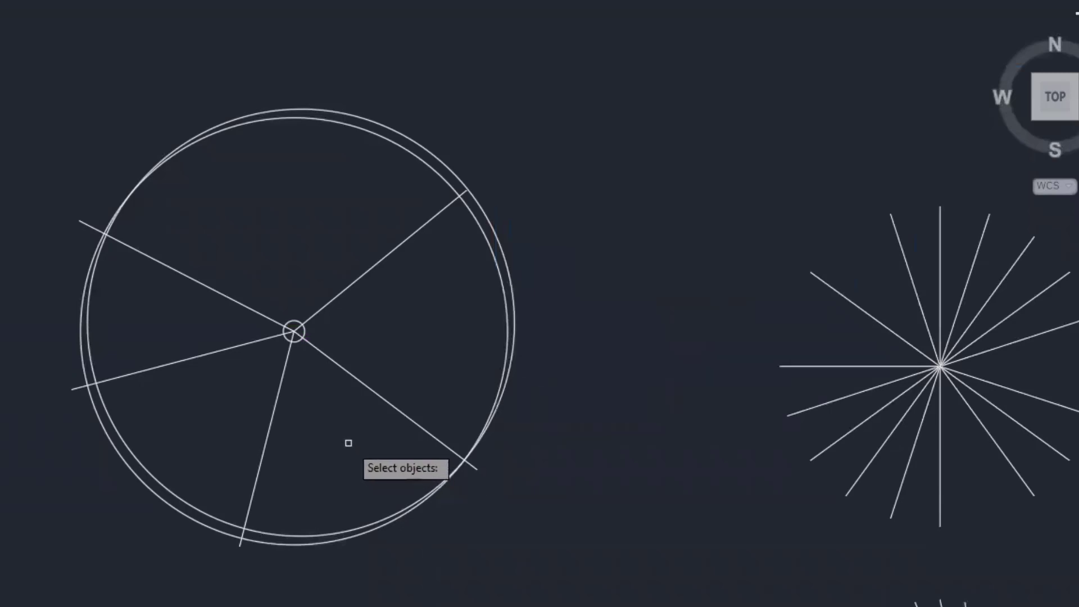
left_click(306, 356)
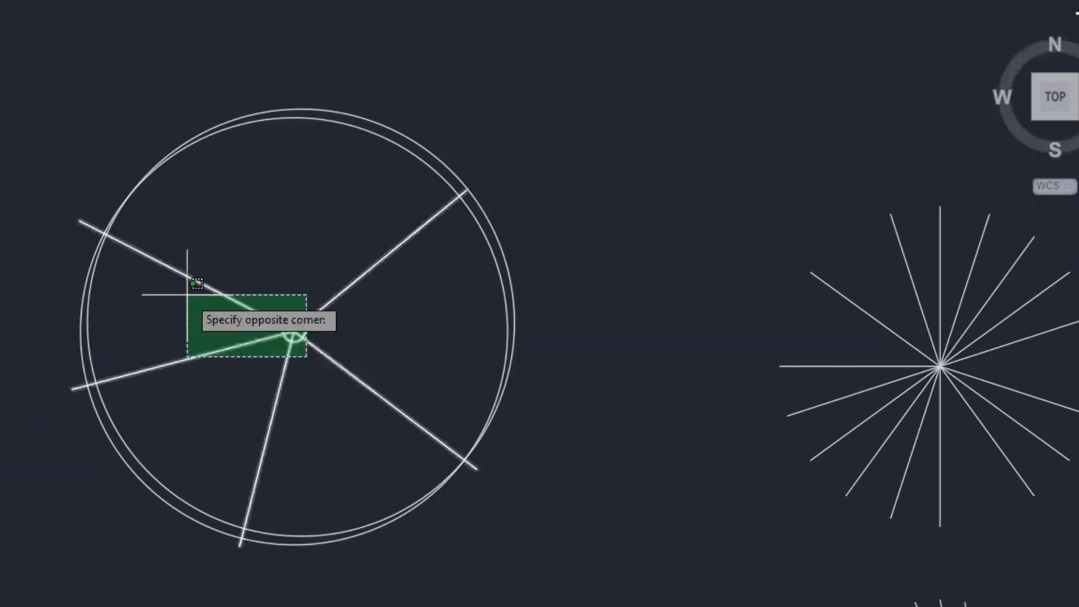
left_click(60, 283)
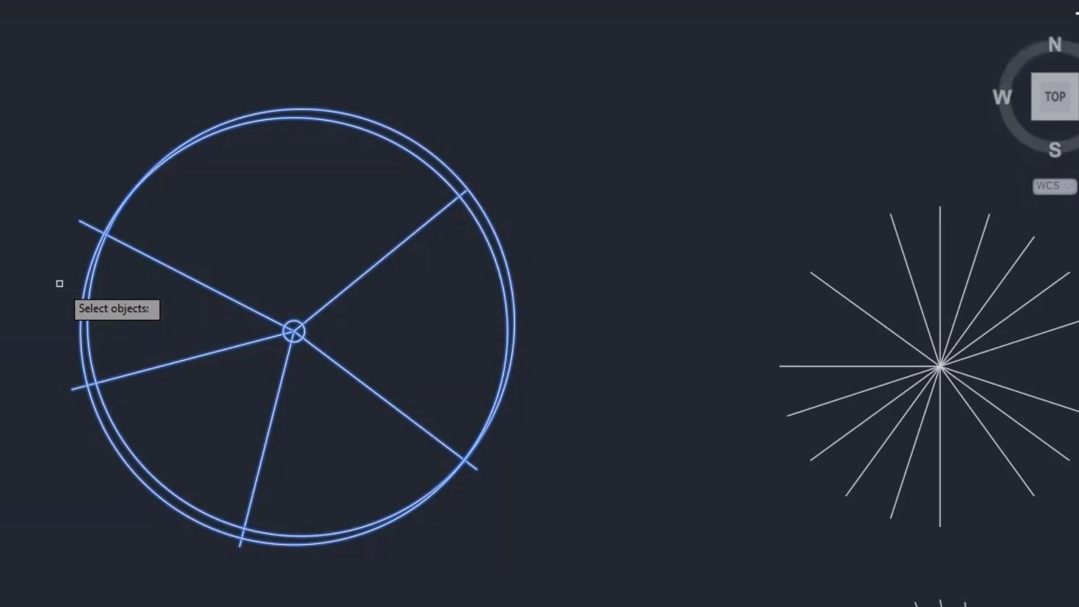
key("Return")
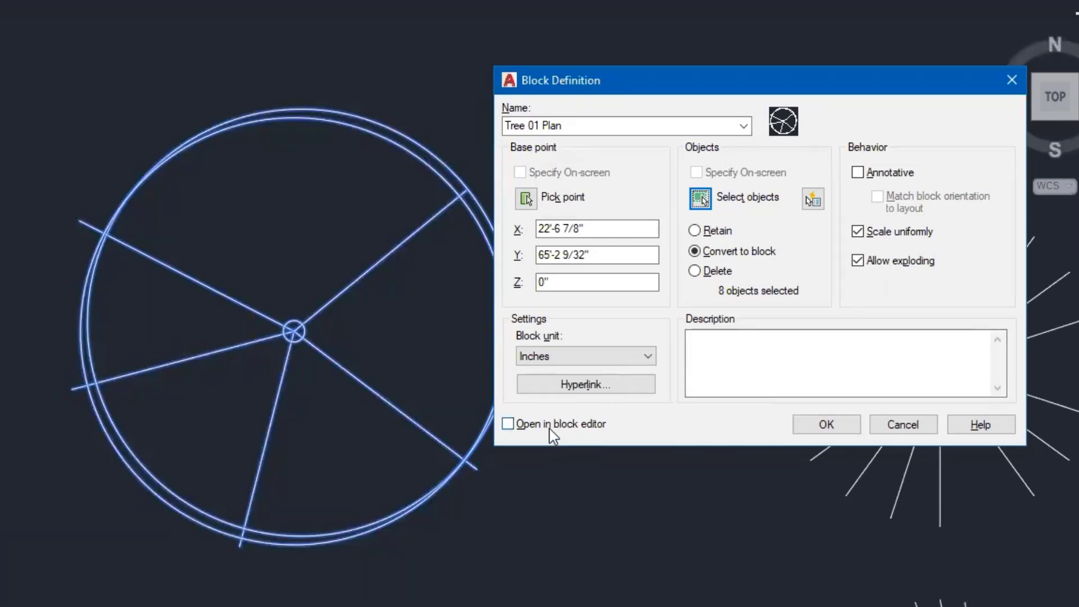
left_click(826, 426)
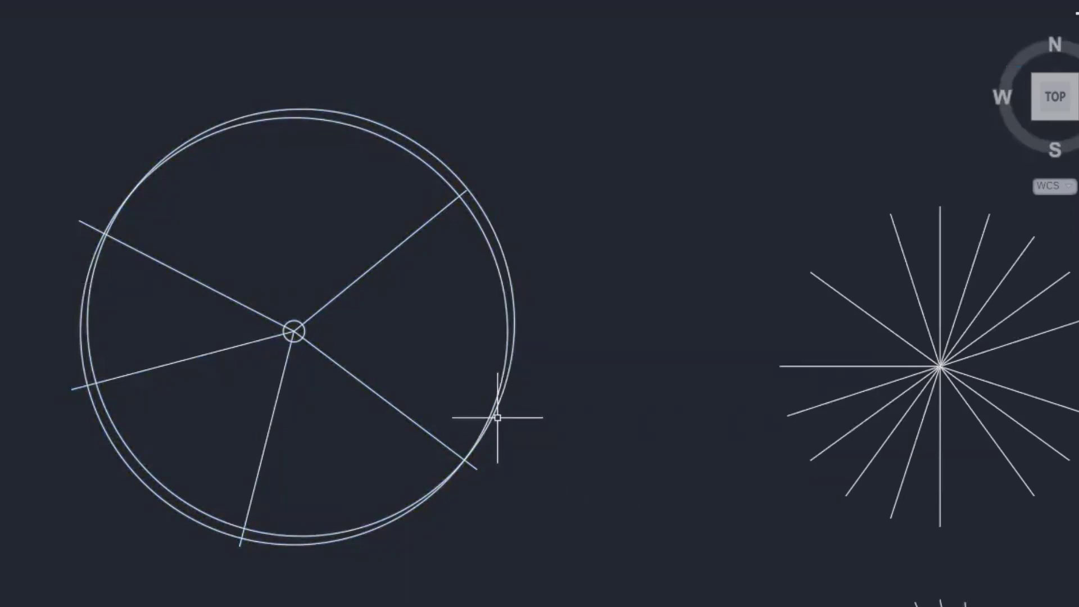
mouse_move(490, 413)
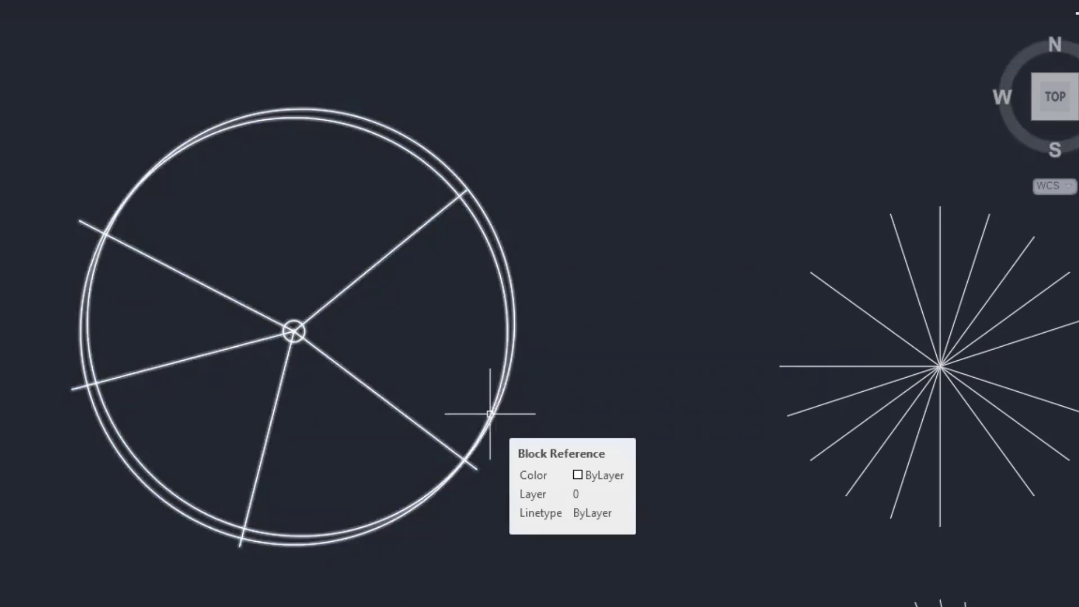
left_click(495, 412)
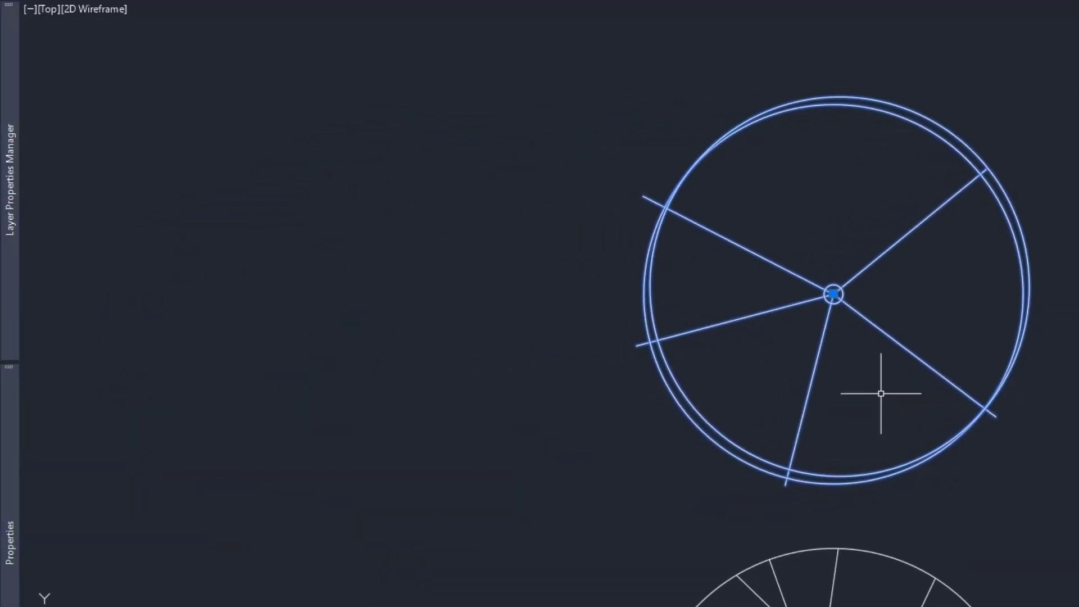
Step: Deselect the double-circle tree block and start the Write Block command for the branching plan tree below it
mouse_move(2, 531)
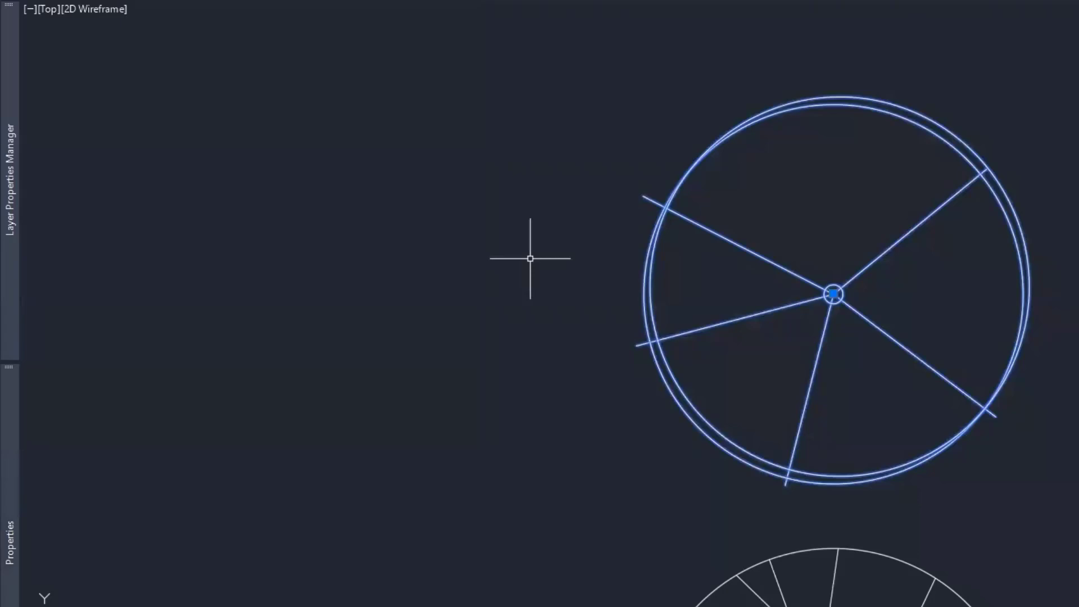
key("Escape")
scroll(530, 259, "down", 2)
middle_click_drag(694, 511, 843, 366)
scroll(848, 366, "up", 2)
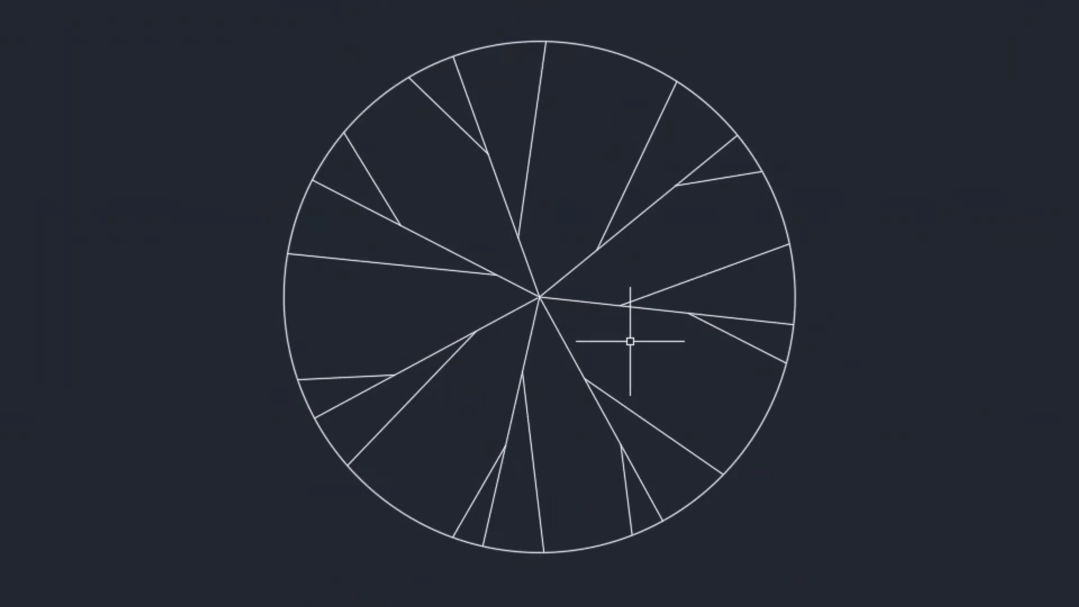
type("w")
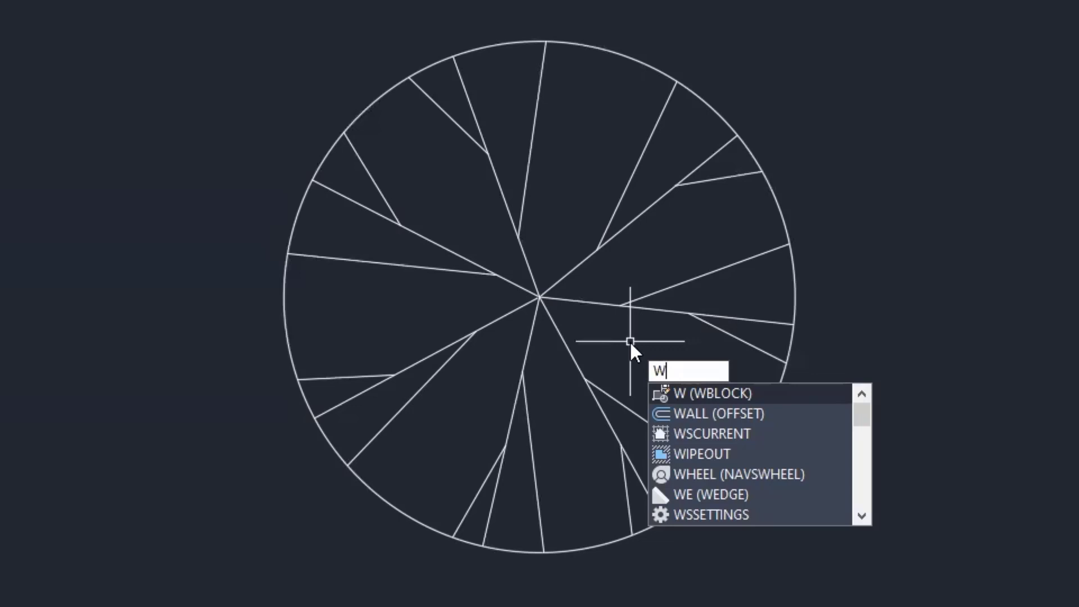
key("Return")
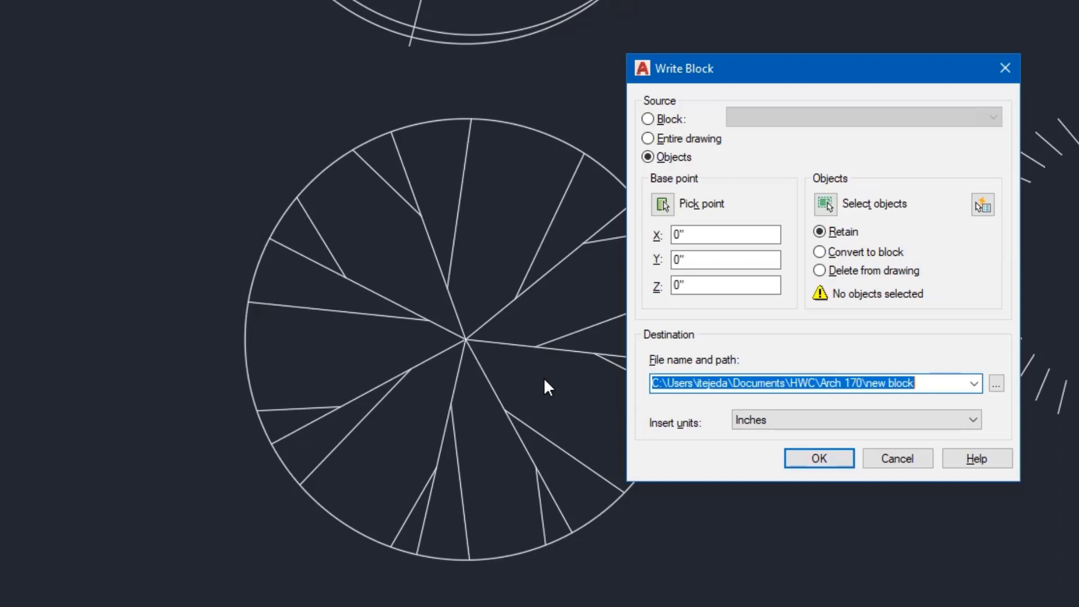
Step: Check which existing blocks can serve as the Write Block source, and set the source back to Objects
left_click(648, 118)
left_click(759, 117)
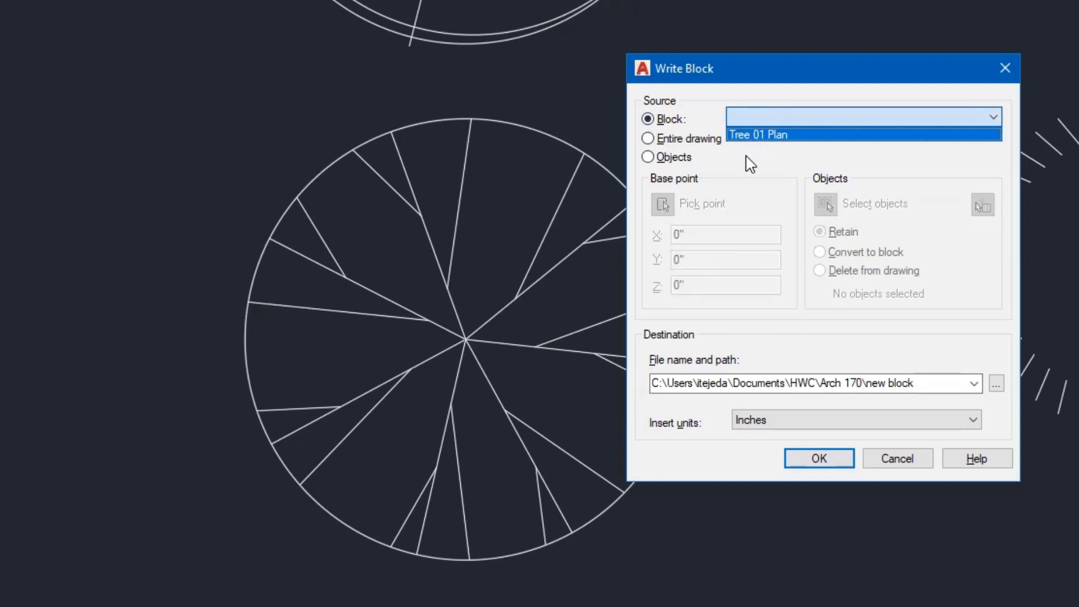
left_click(750, 164)
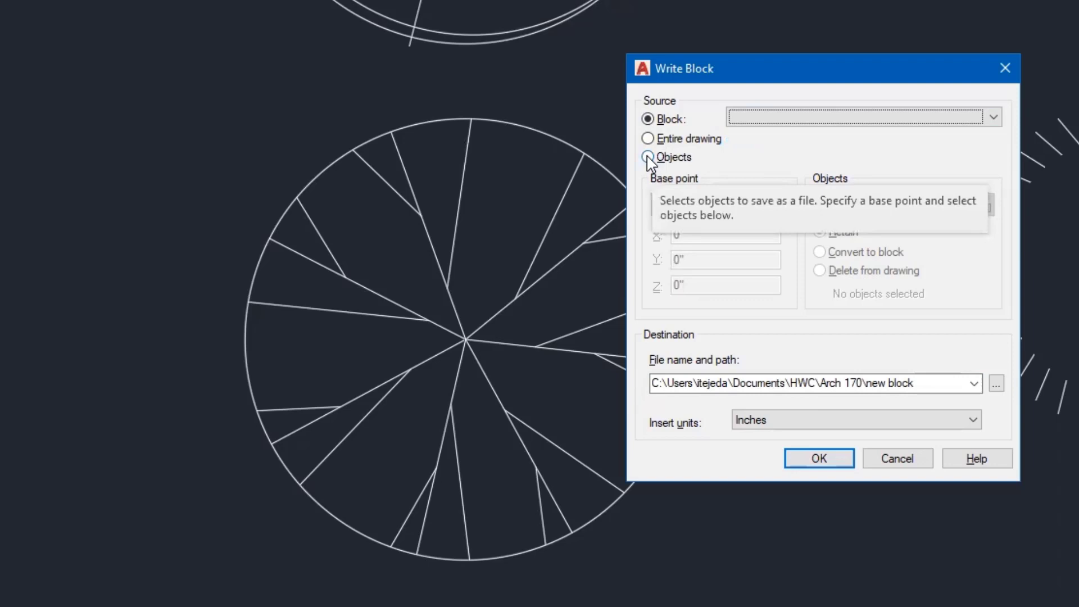
key("Tab")
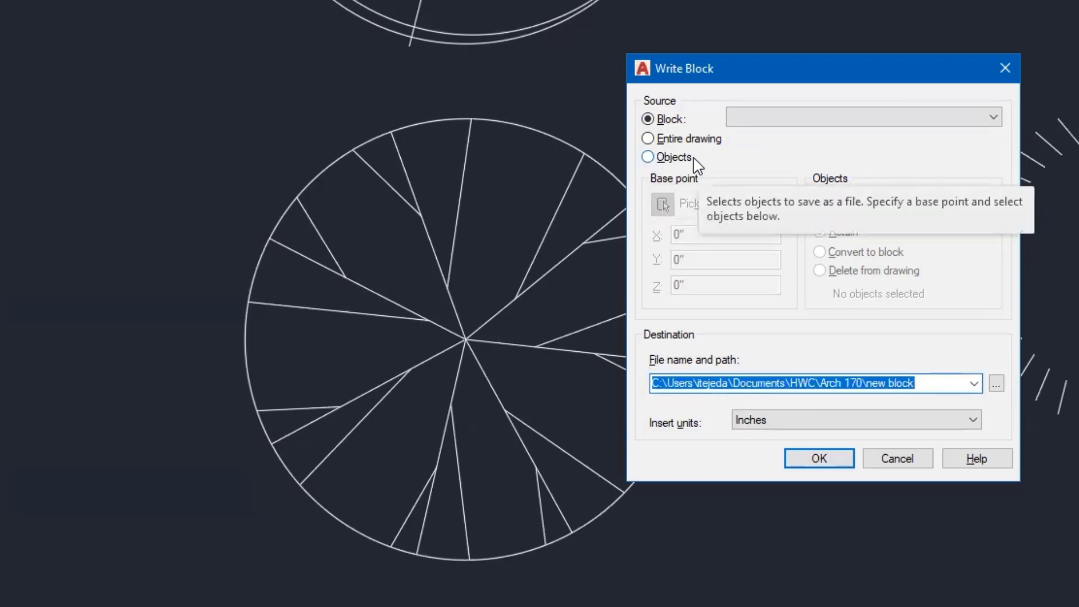
left_click(648, 158)
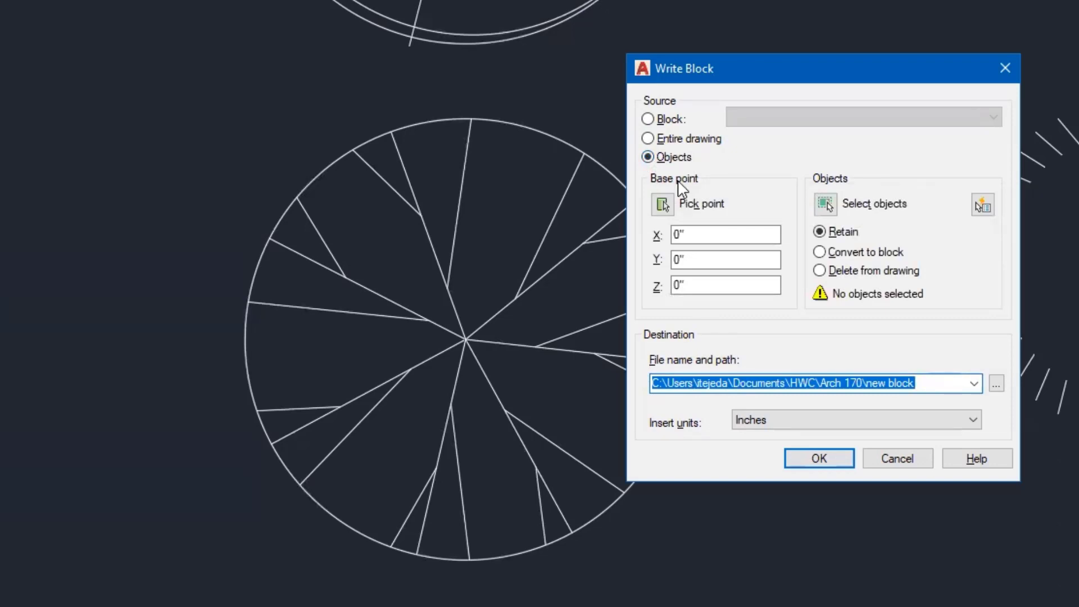
Step: Set the written block's base point at the center of the branching plan tree, where its branches meet
left_click(661, 205)
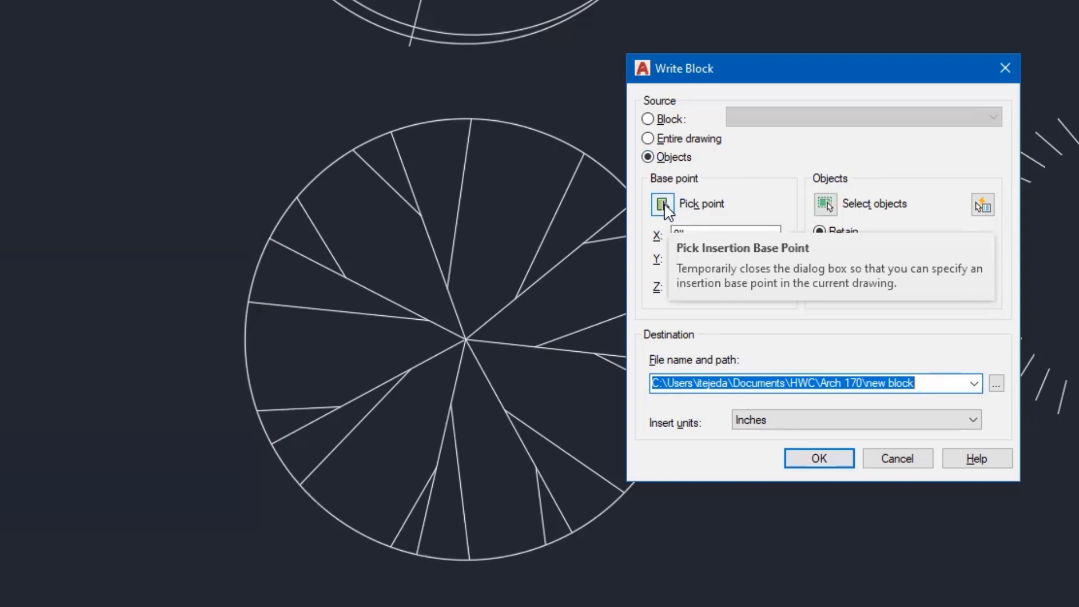
left_click(663, 204)
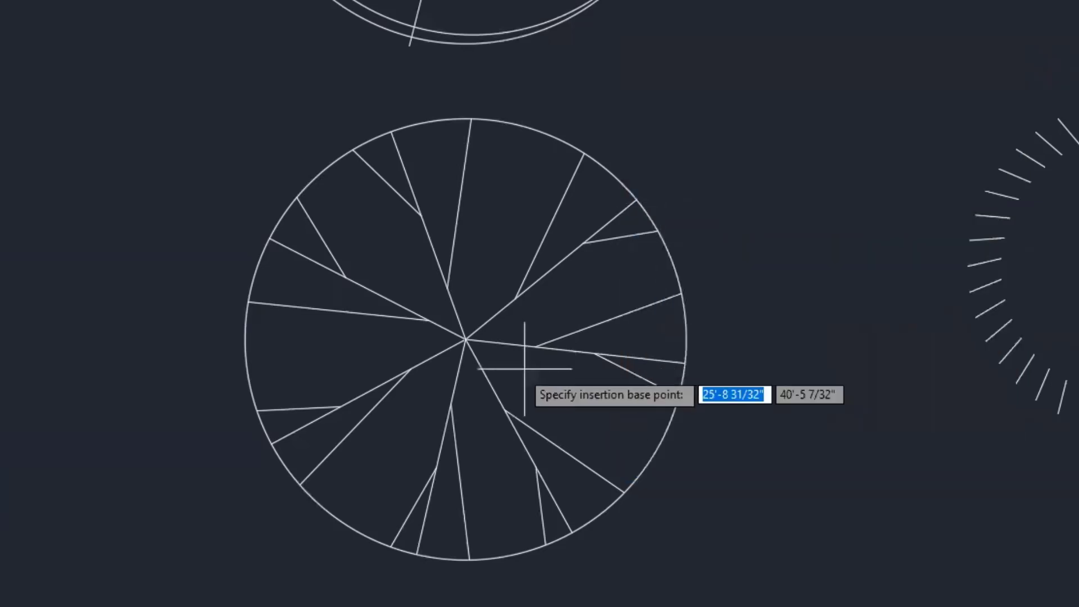
left_click(466, 339)
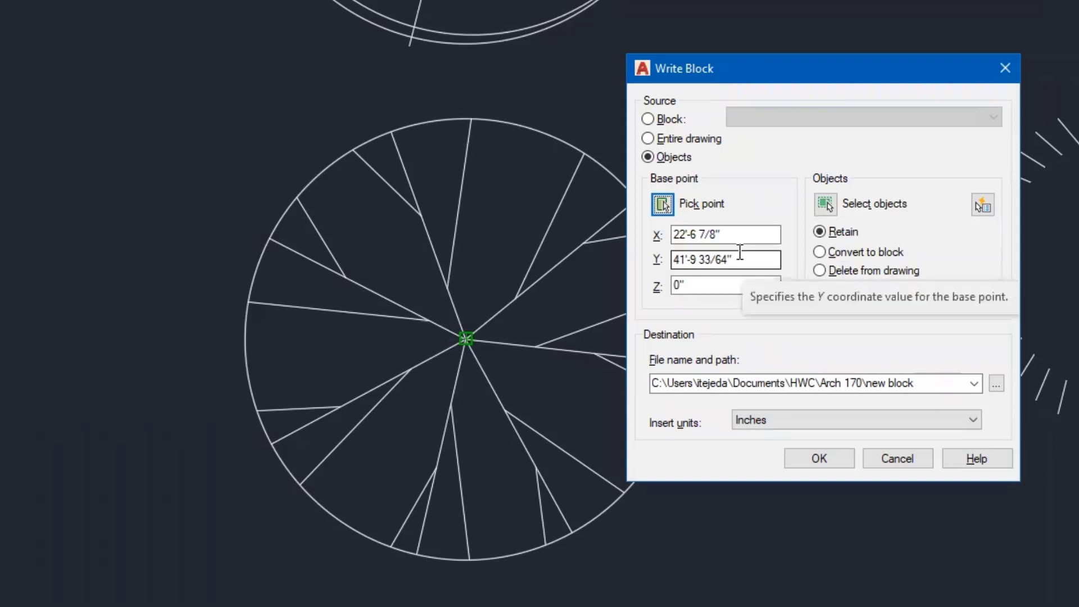
Step: Choose to convert the source objects to a block, and select the branching tree's circle and all its branch lines
left_click(821, 253)
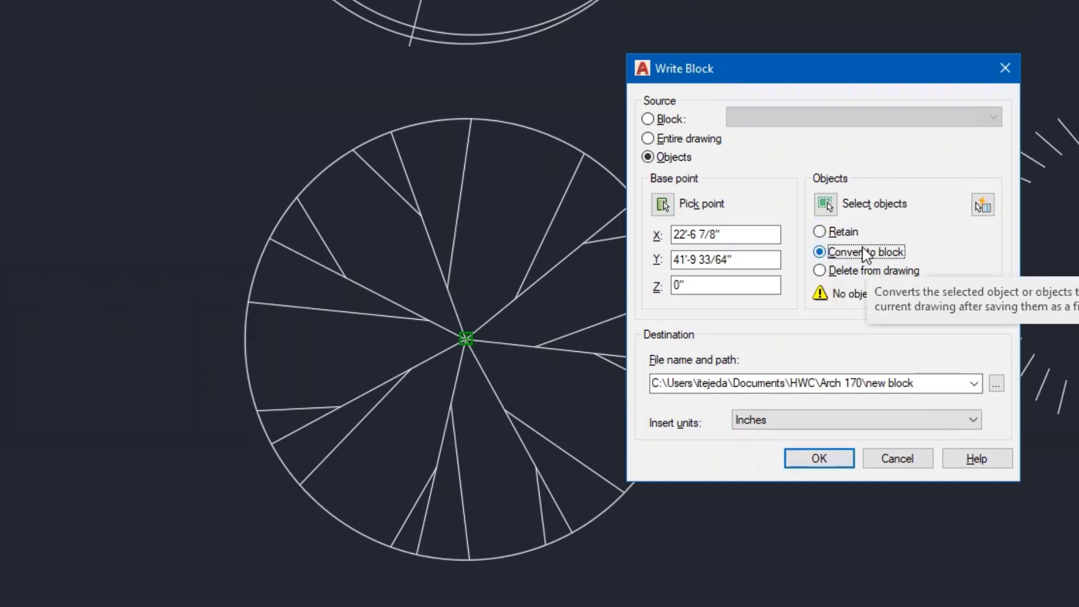
left_click(826, 204)
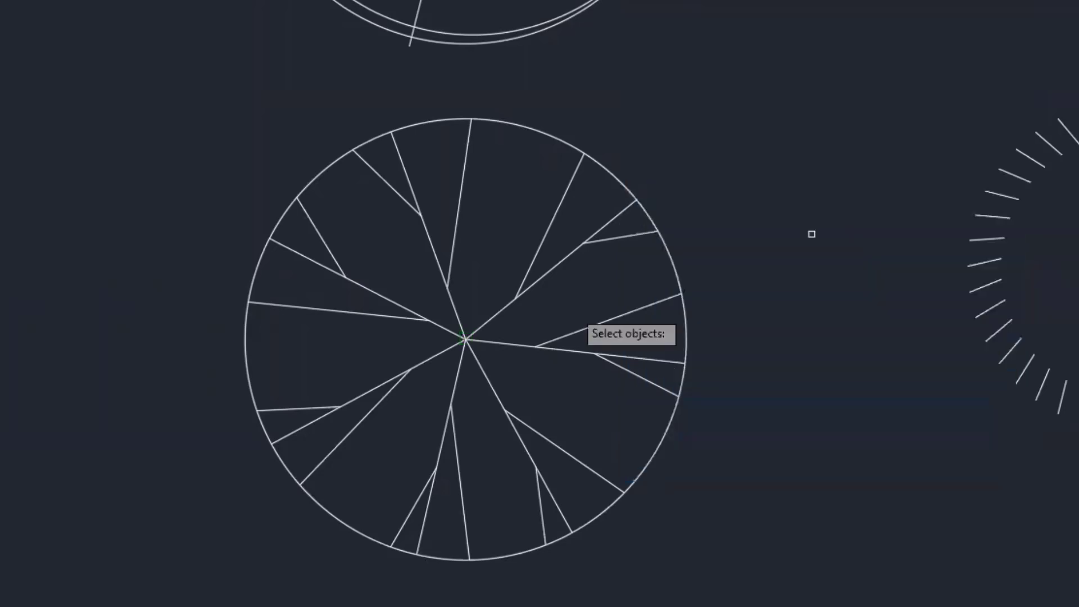
left_click(145, 79)
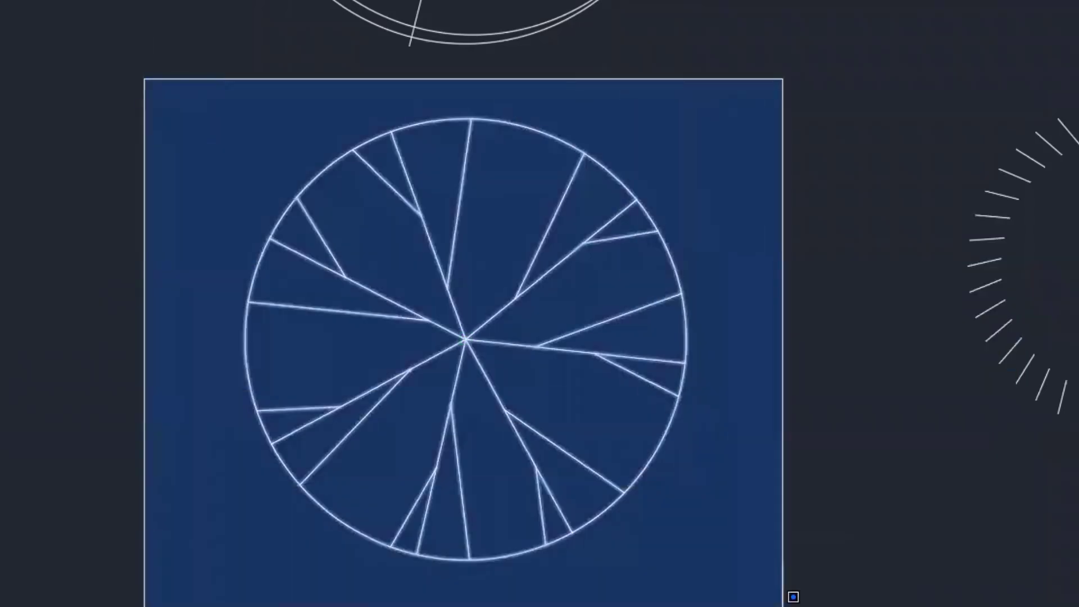
left_click(785, 602)
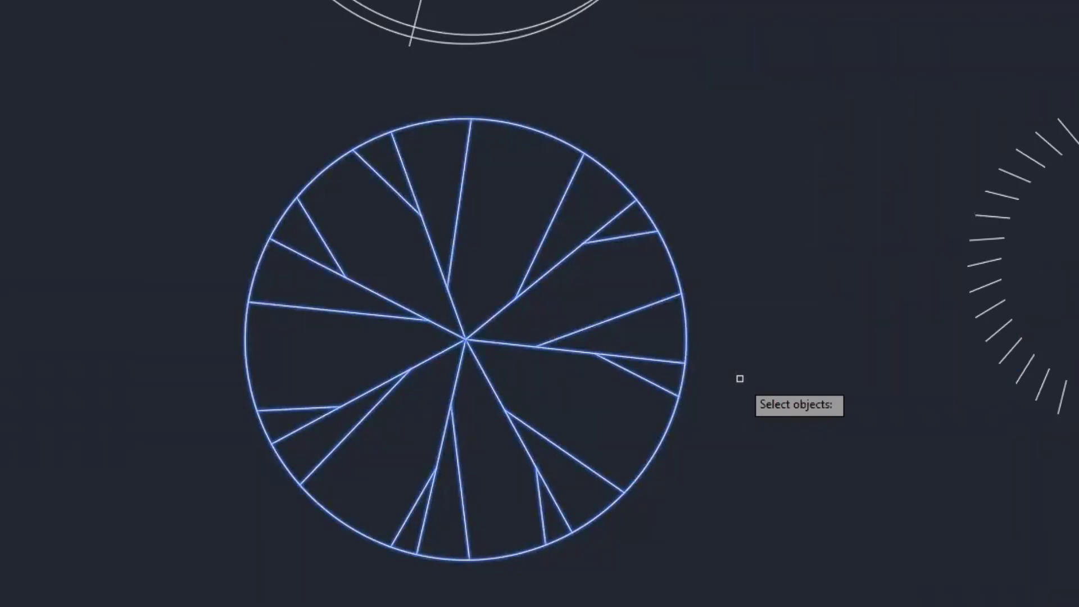
key("Return")
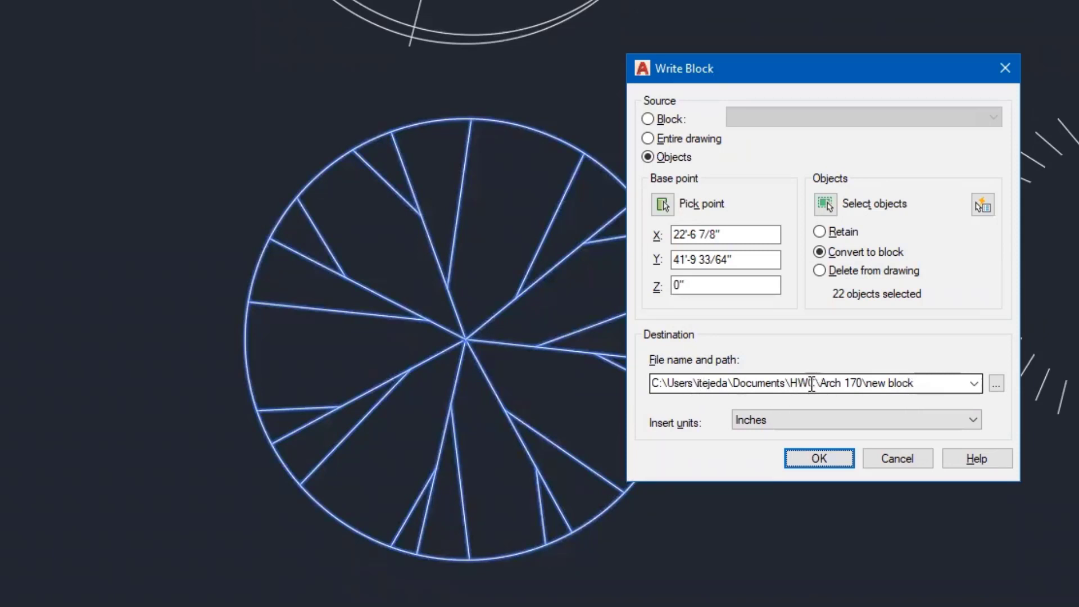
Step: Write the branching tree to the Arch 170 folder as a drawing file named "Sample Tree"
left_click(996, 385)
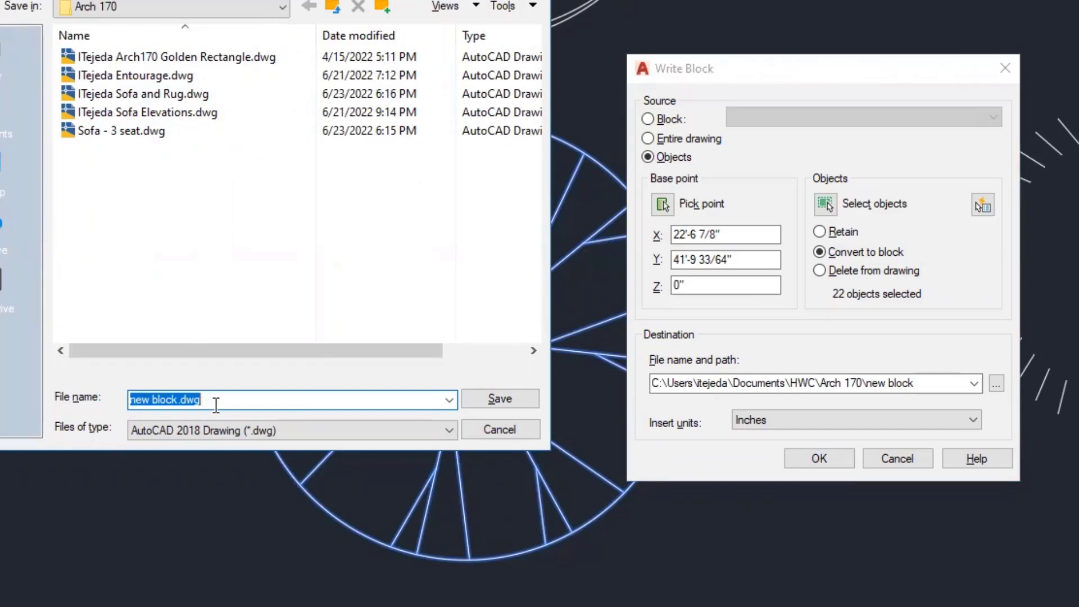
type("S")
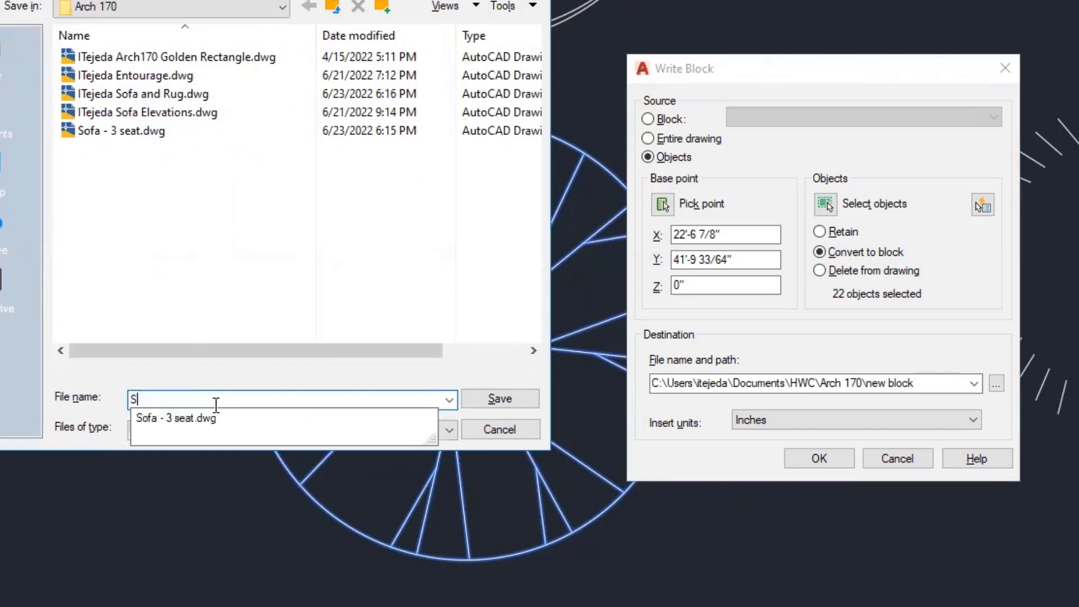
type("ample T")
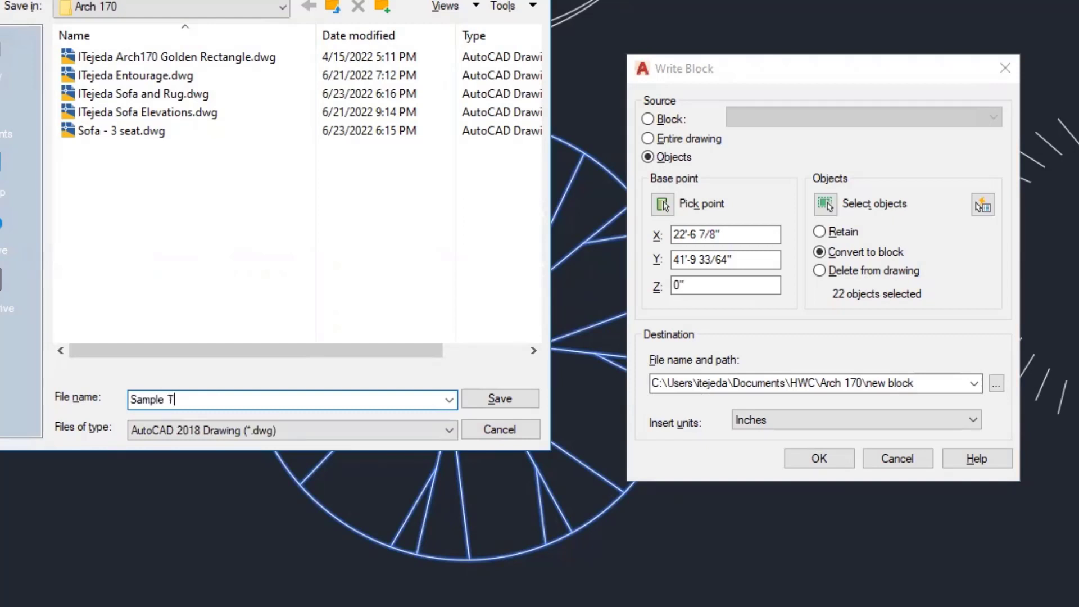
type("ree")
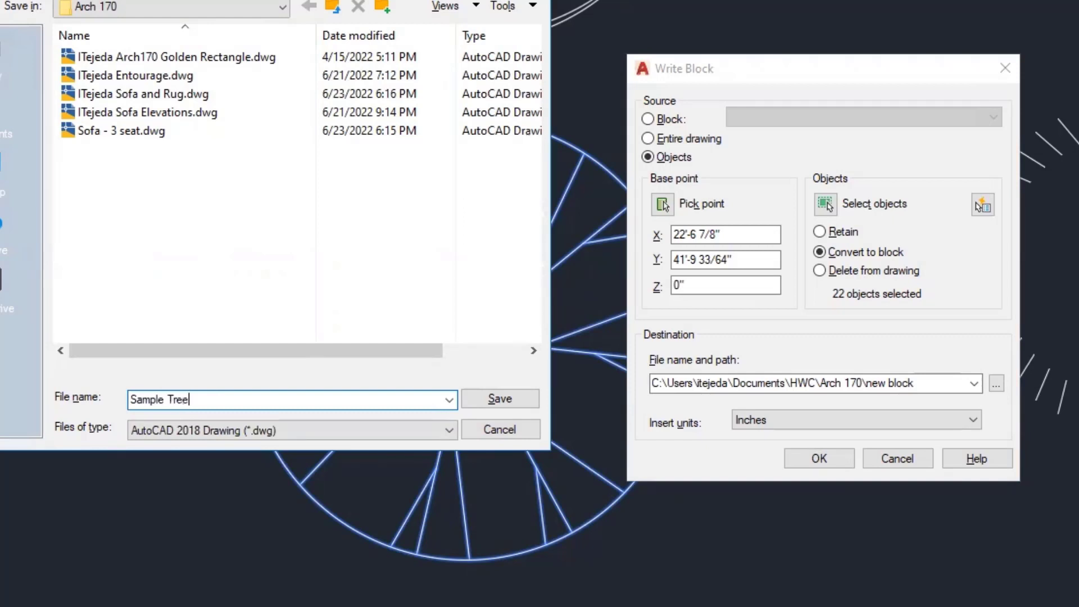
left_click(492, 403)
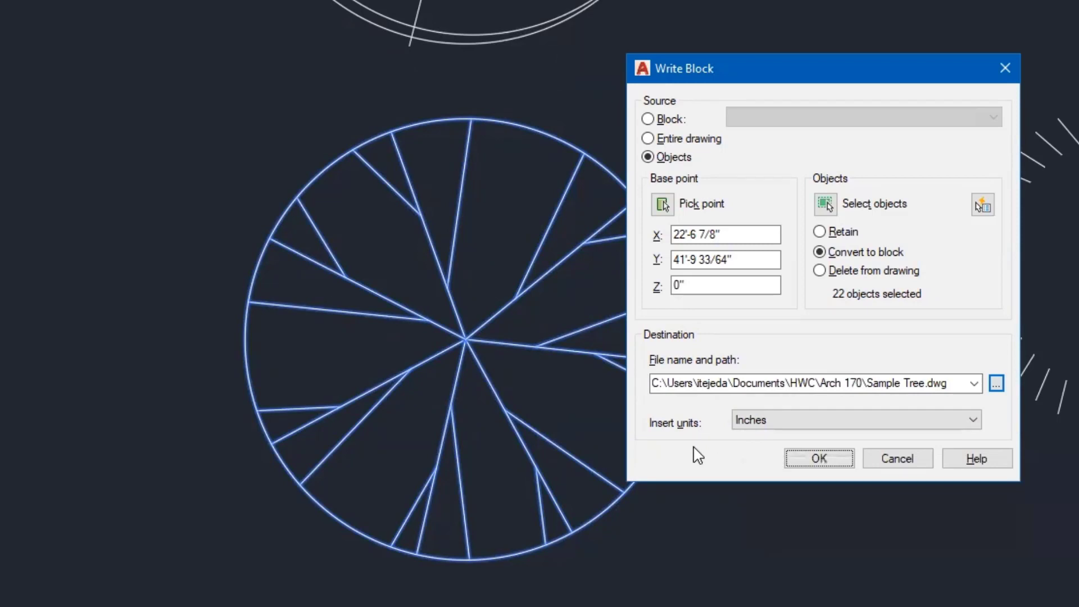
left_click(819, 459)
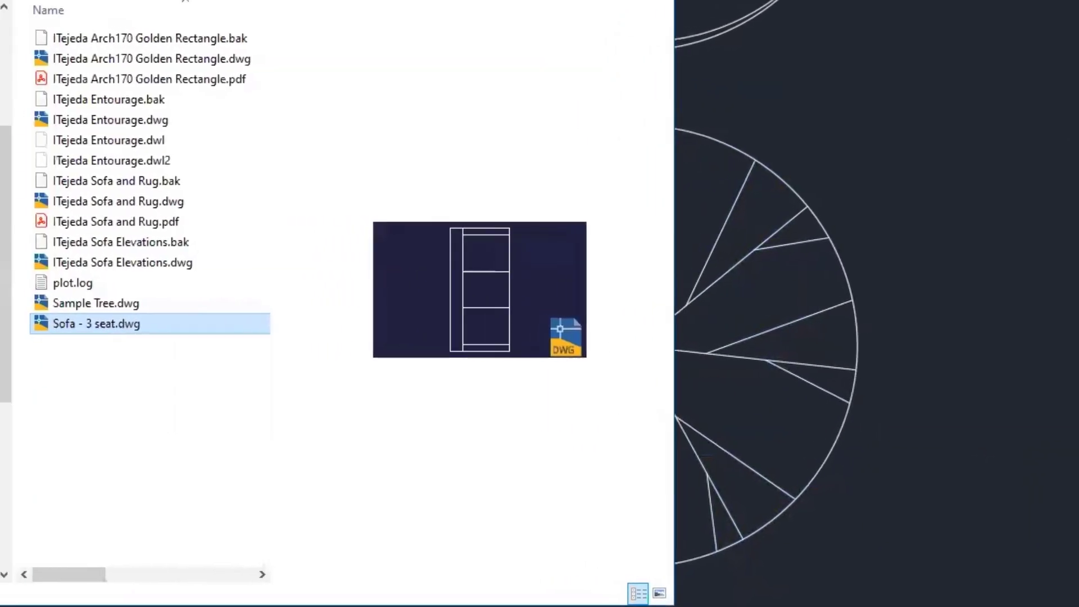
Step: Preview Sample Tree.dwg in the folder, and inspect whether the branching tree in the drawing is a single block
left_click(113, 305)
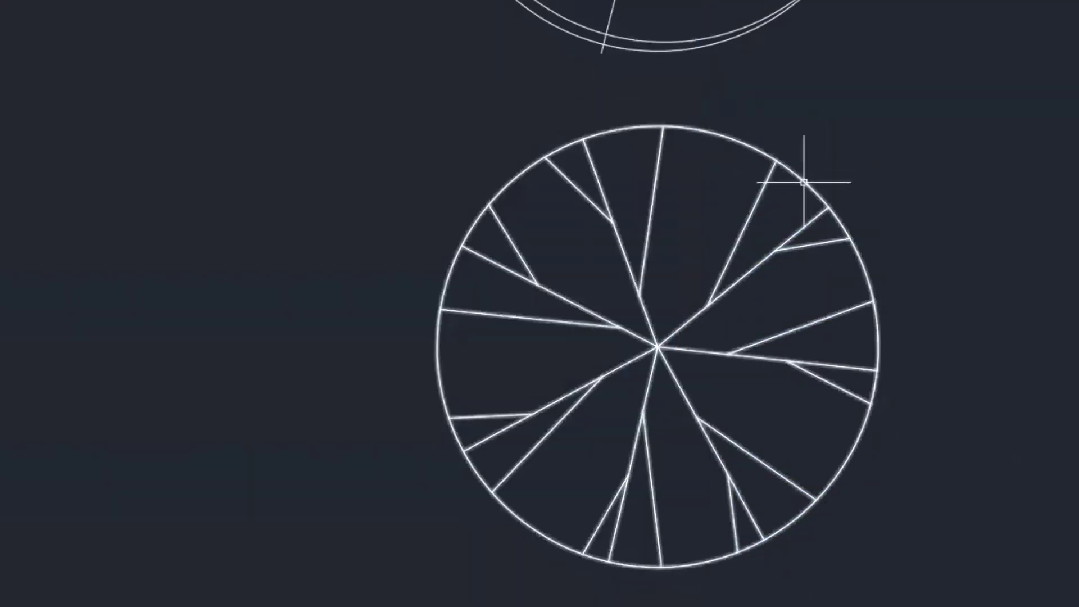
mouse_move(803, 182)
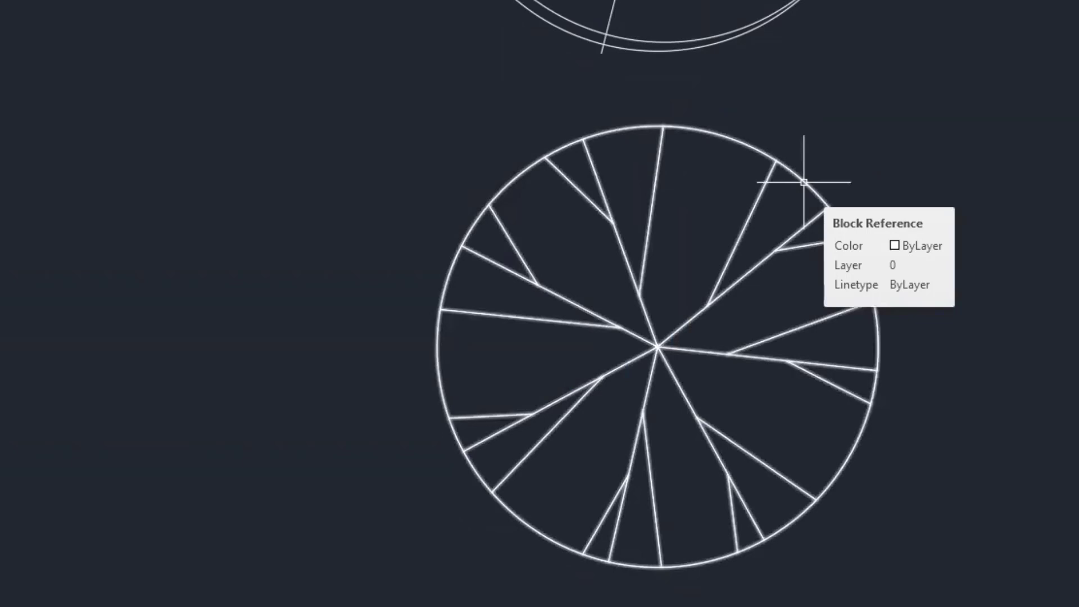
left_click(803, 182)
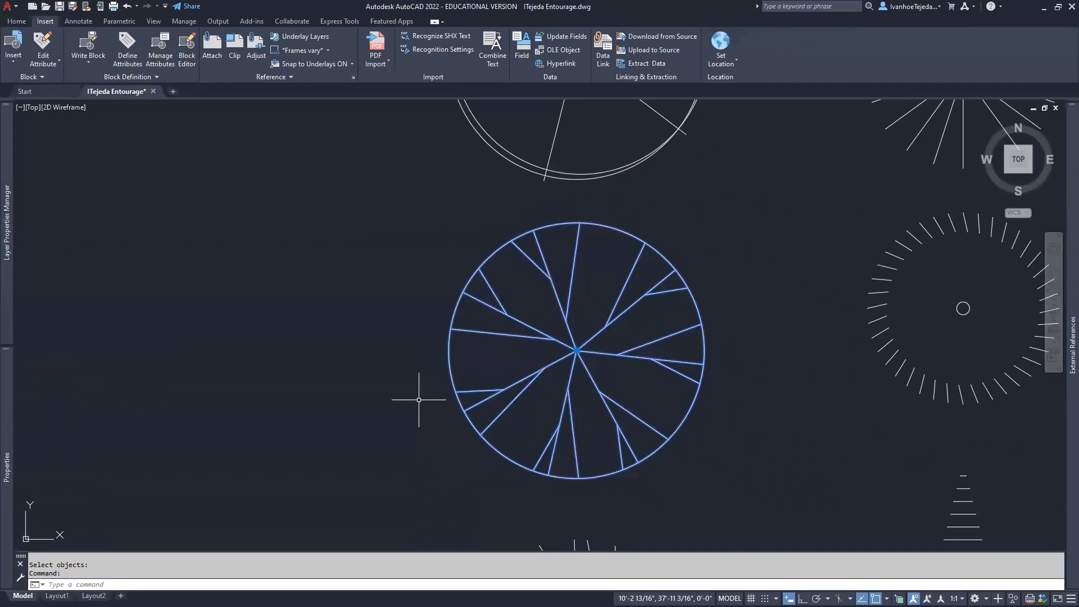
scroll(457, 301, "down", 4)
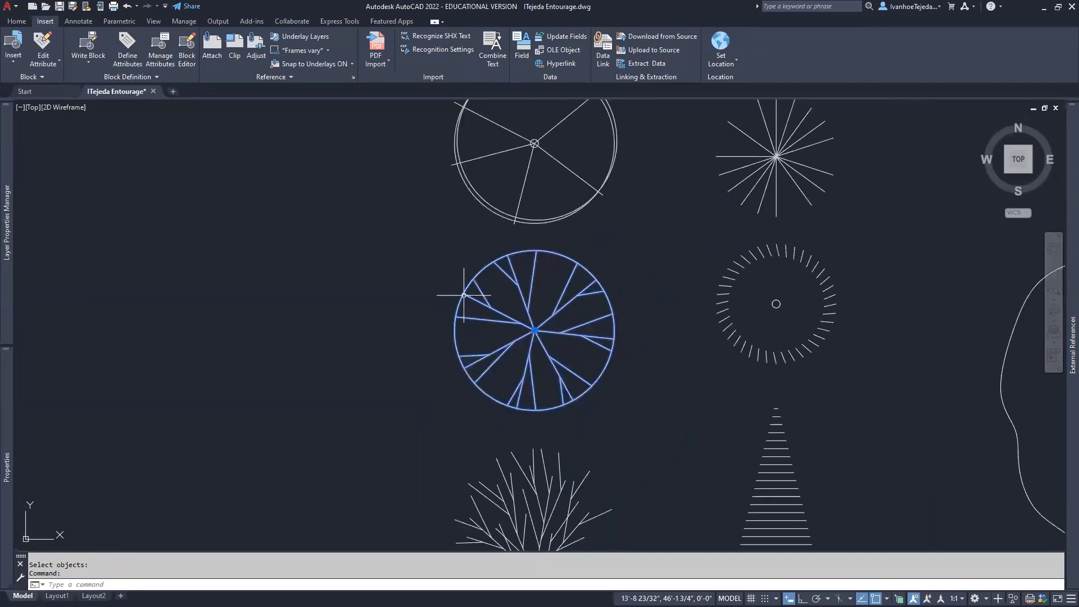
middle_click_drag(428, 281, 488, 294)
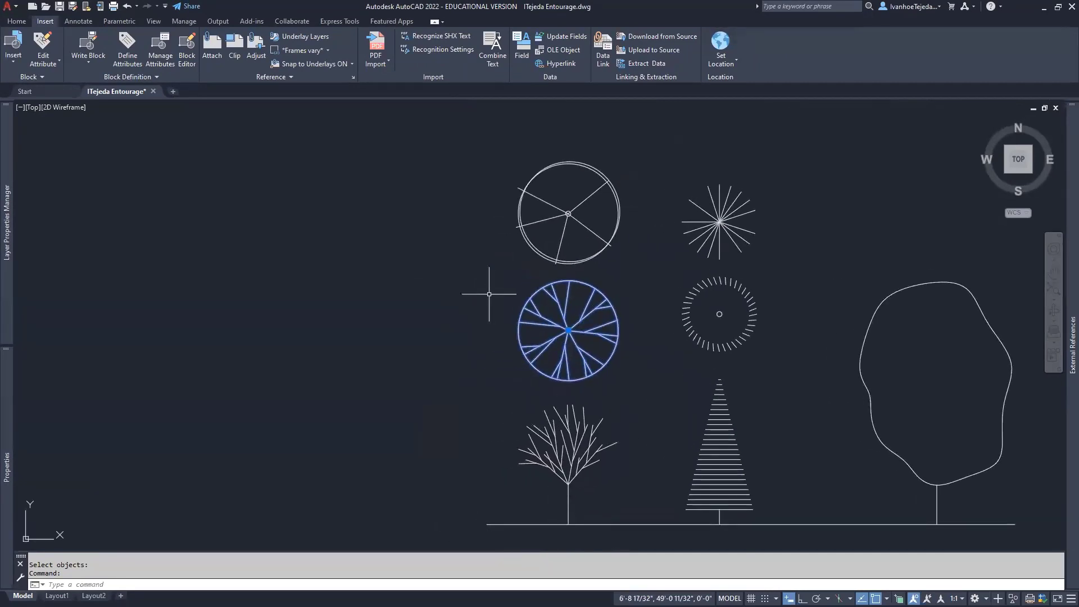
key("Escape")
key("Escape")
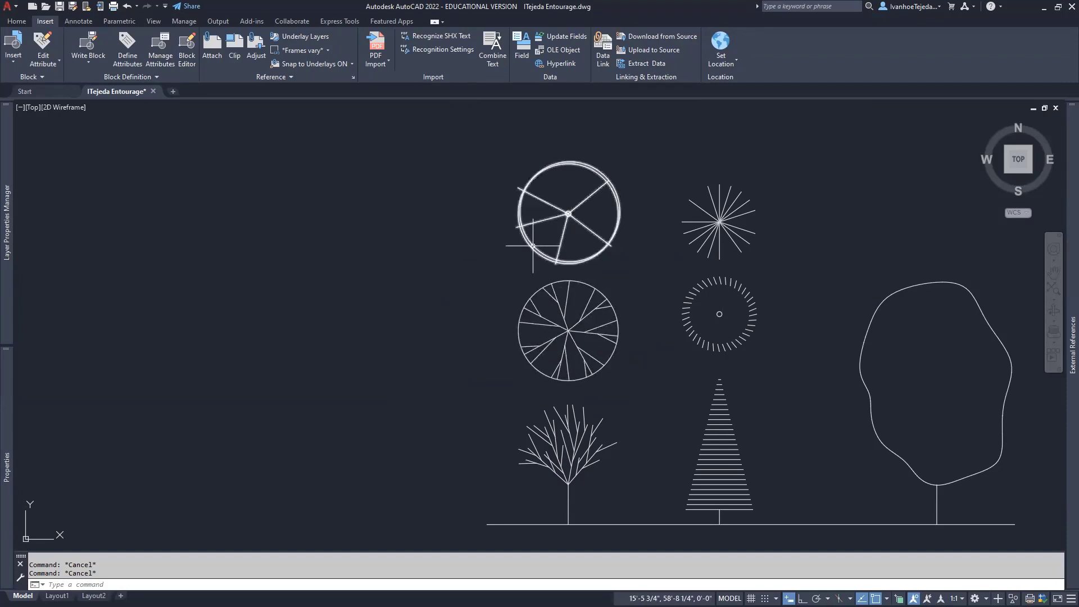
Step: Copy the double-circle tree block once into the empty space about 36 feet to its left
left_click(519, 225)
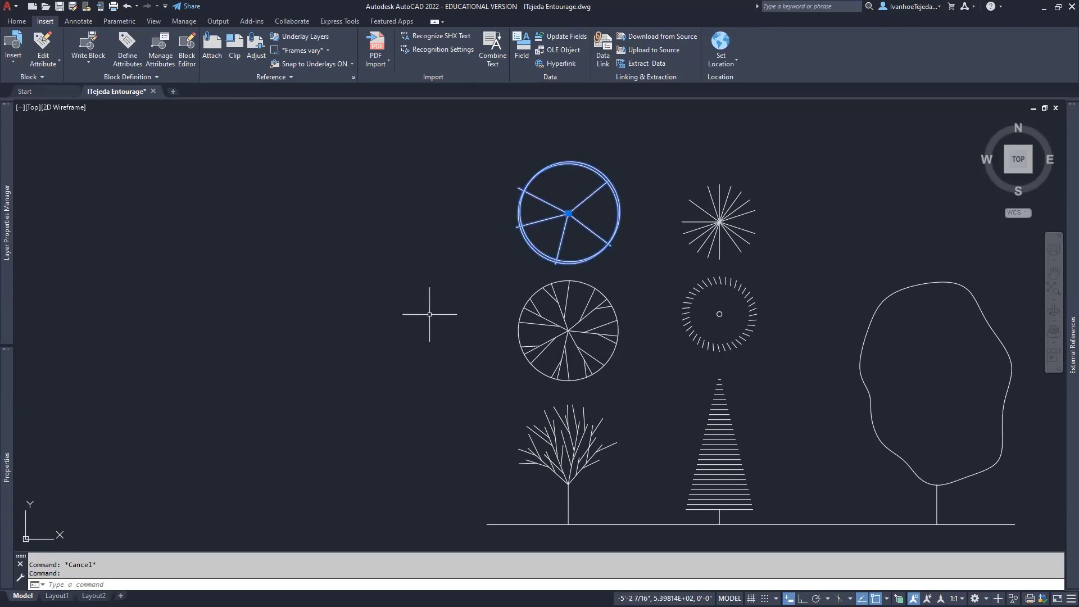
type("CO")
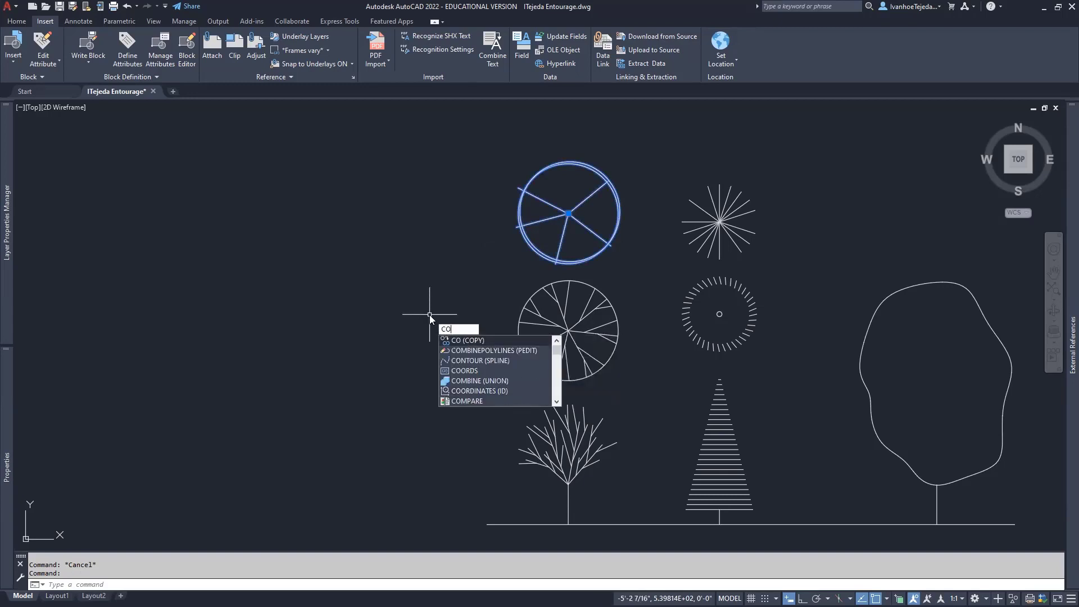
key("Return")
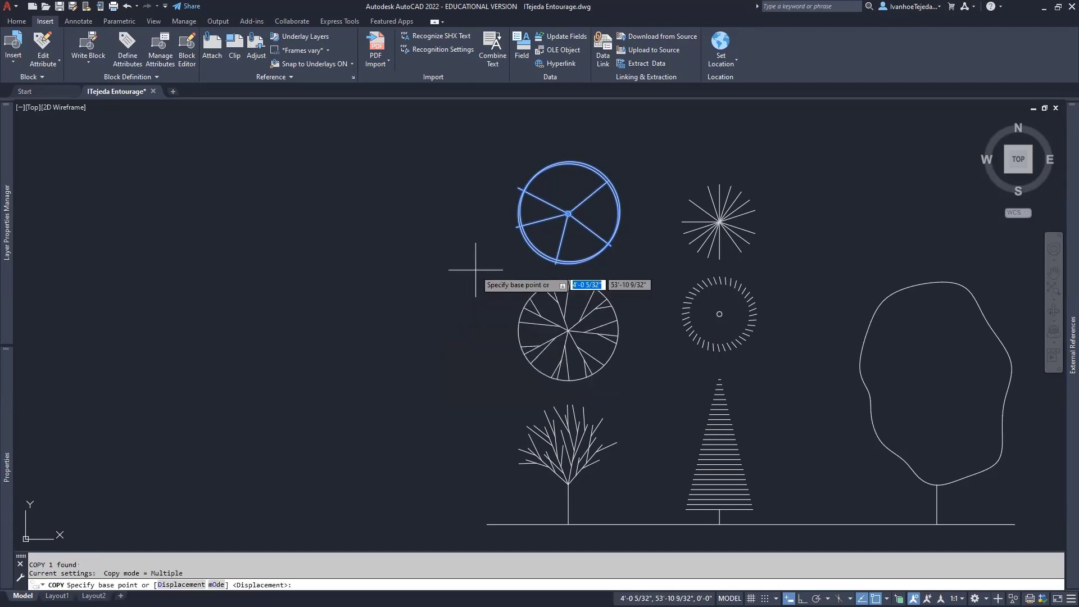
left_click(499, 253)
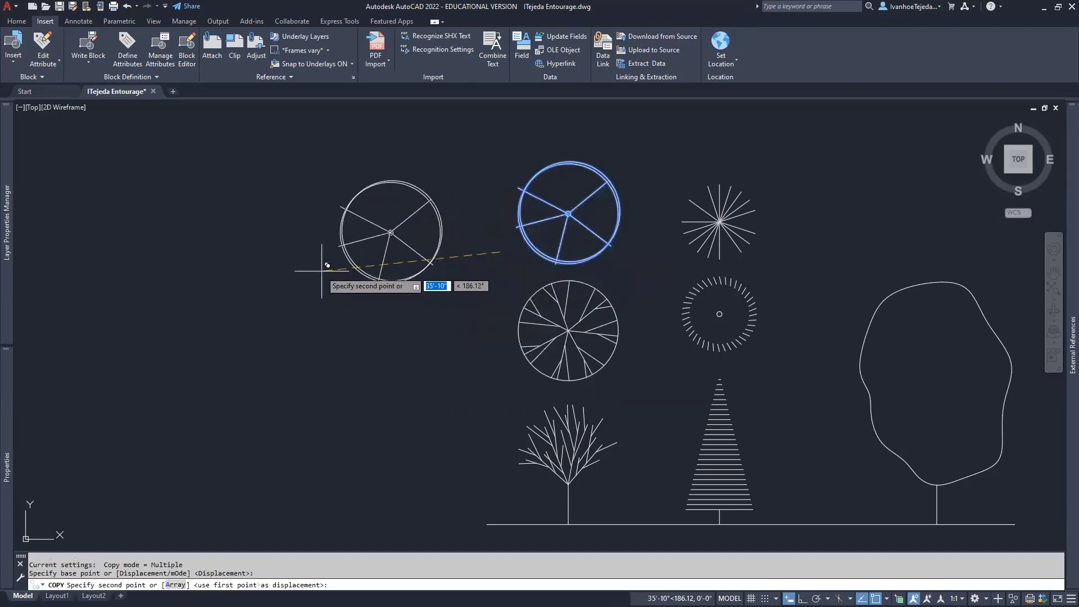
left_click(320, 271)
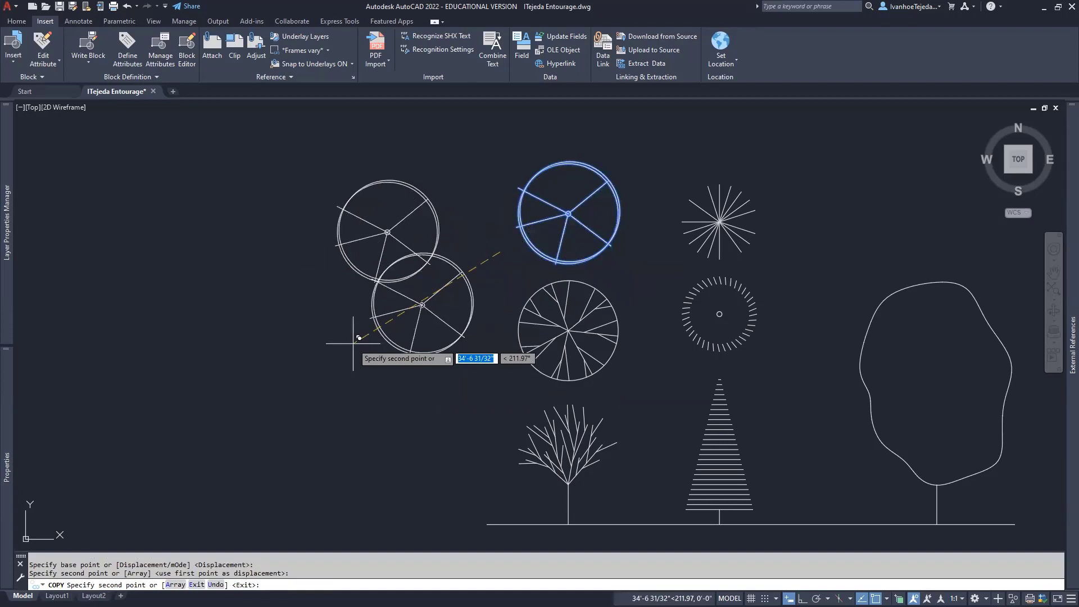
key("Escape")
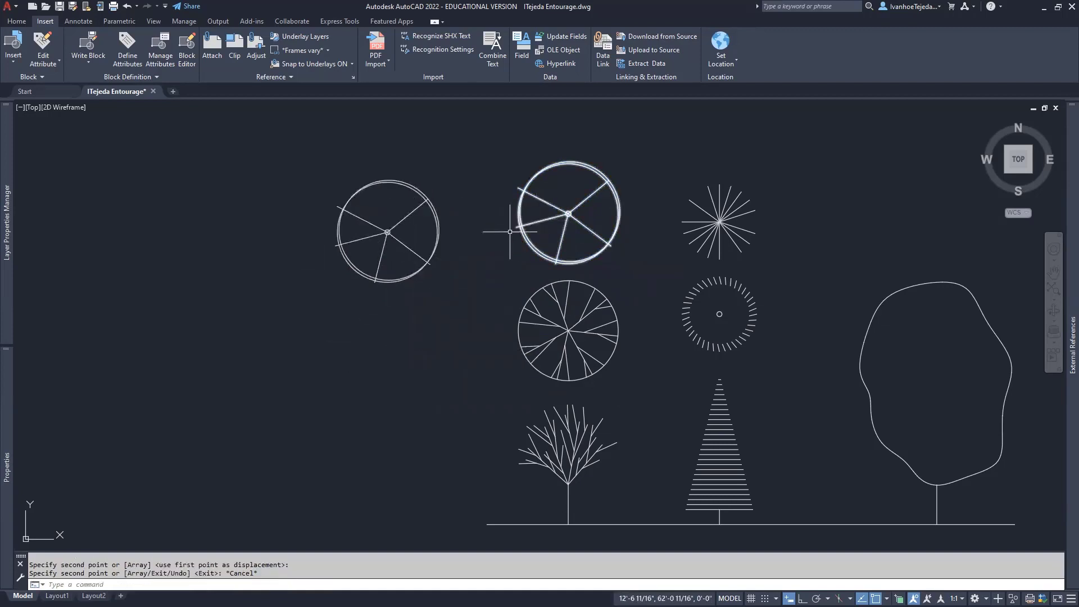
mouse_move(465, 241)
middle_mouse_down()
mouse_move(530, 306)
mouse_move(513, 356)
middle_mouse_up()
scroll(522, 287, "up", 4)
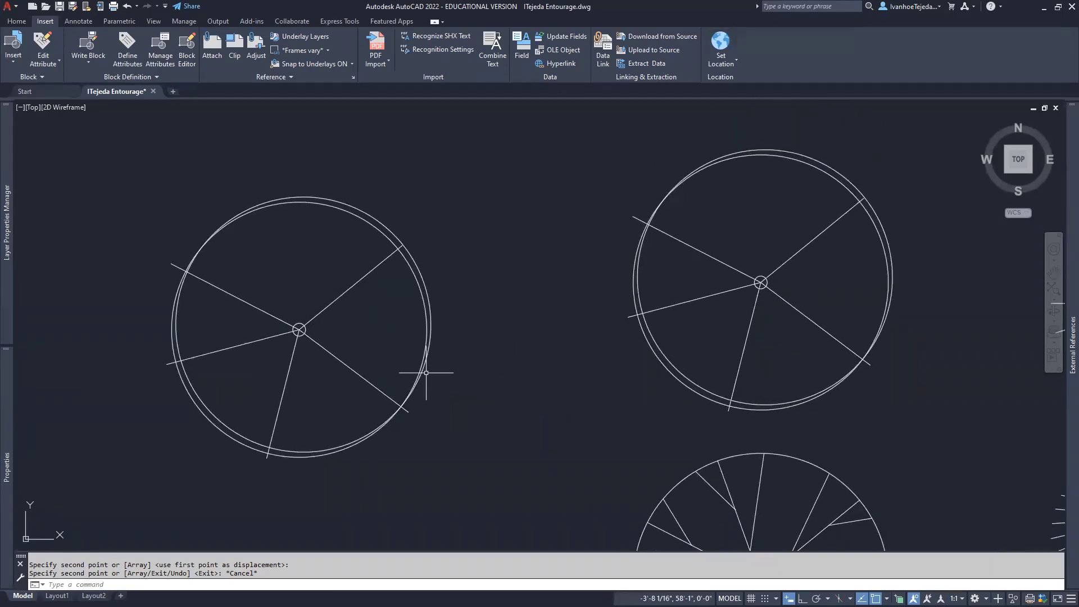
Step: Scale up the copied double-circle tree block about its centre by a factor of about 1 3/16
left_click(424, 368)
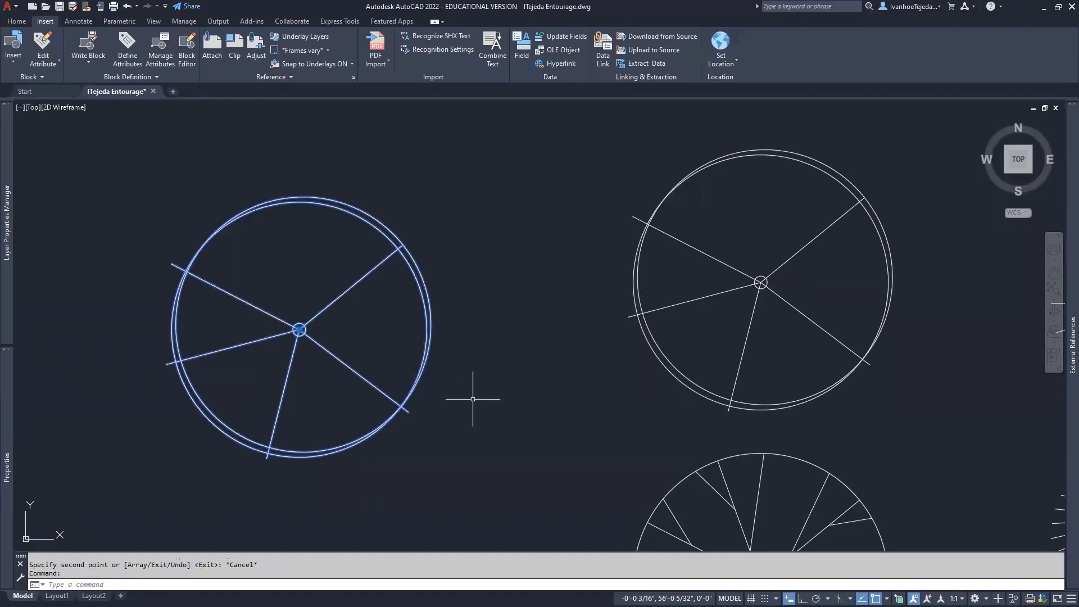
left_click(299, 329)
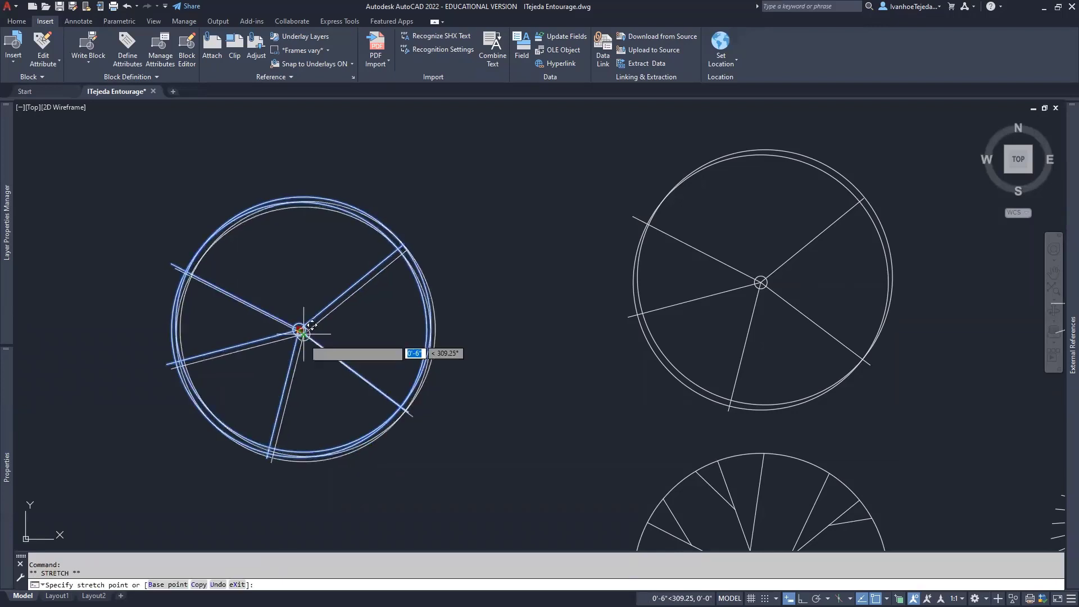
right_click(349, 329)
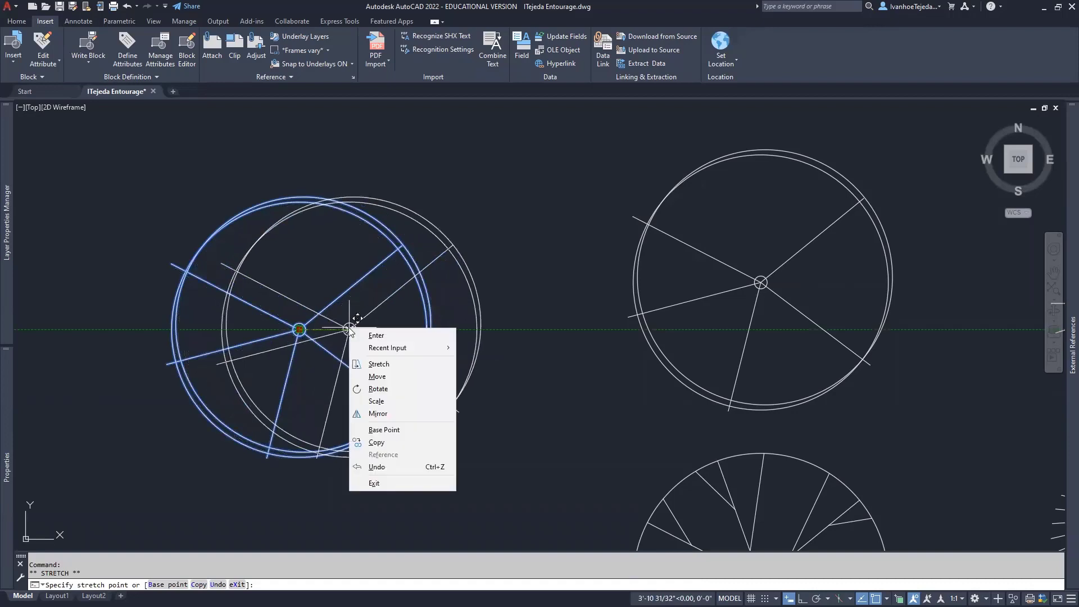
left_click(378, 403)
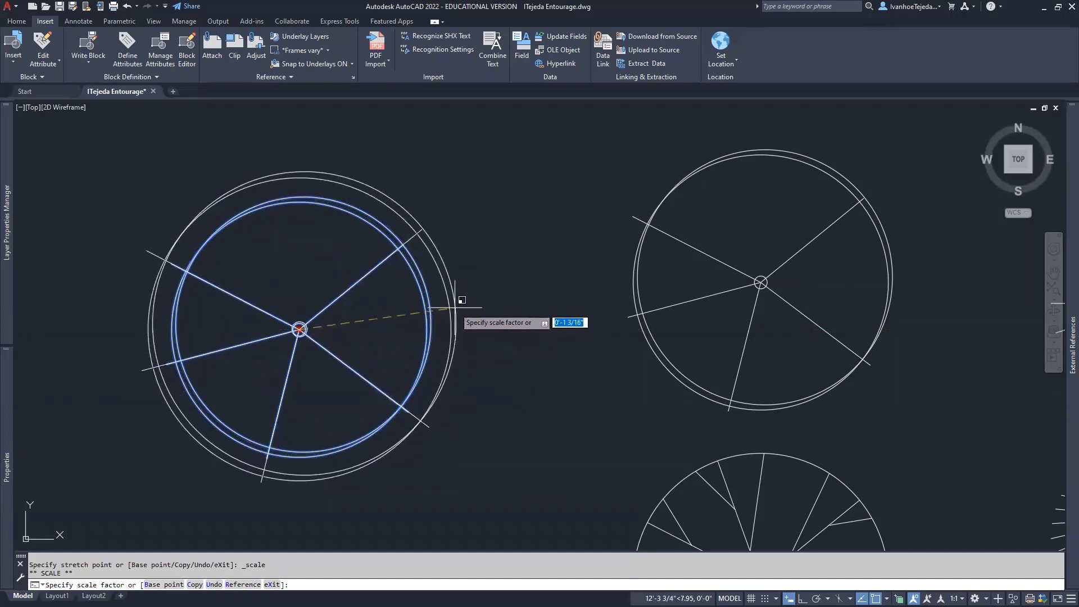
left_click(455, 313)
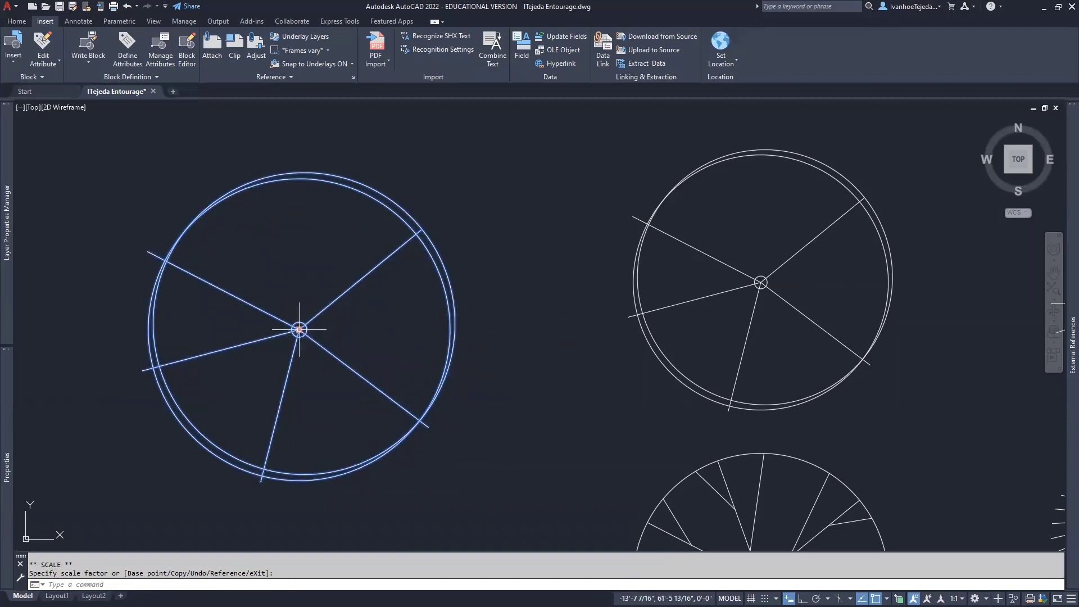
Step: Rotate the enlarged tree block about its centre by about 22 degrees counterclockwise
left_click(299, 329)
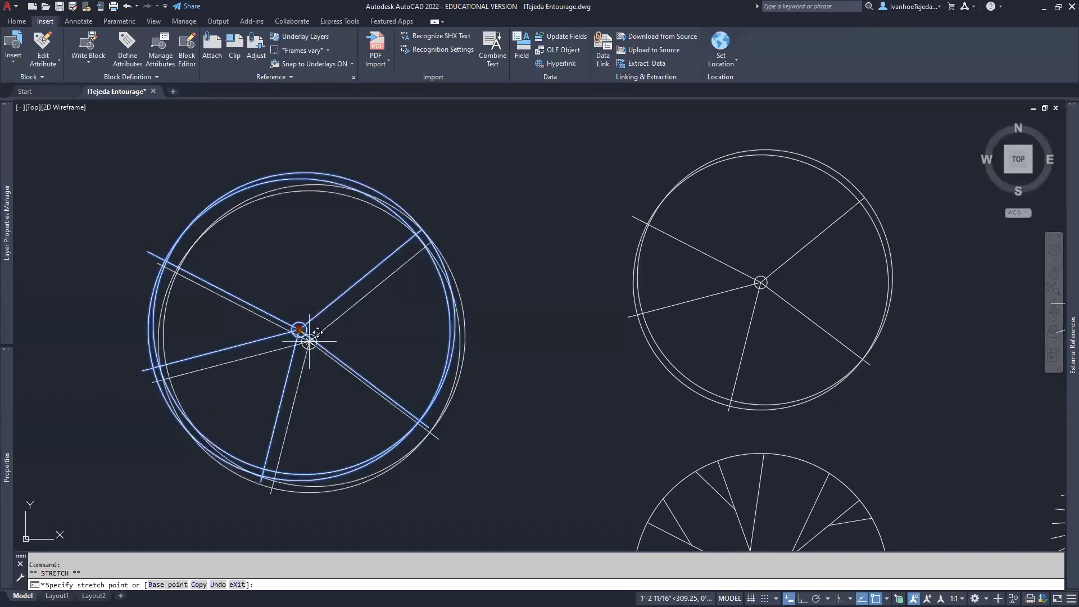
right_click(350, 328)
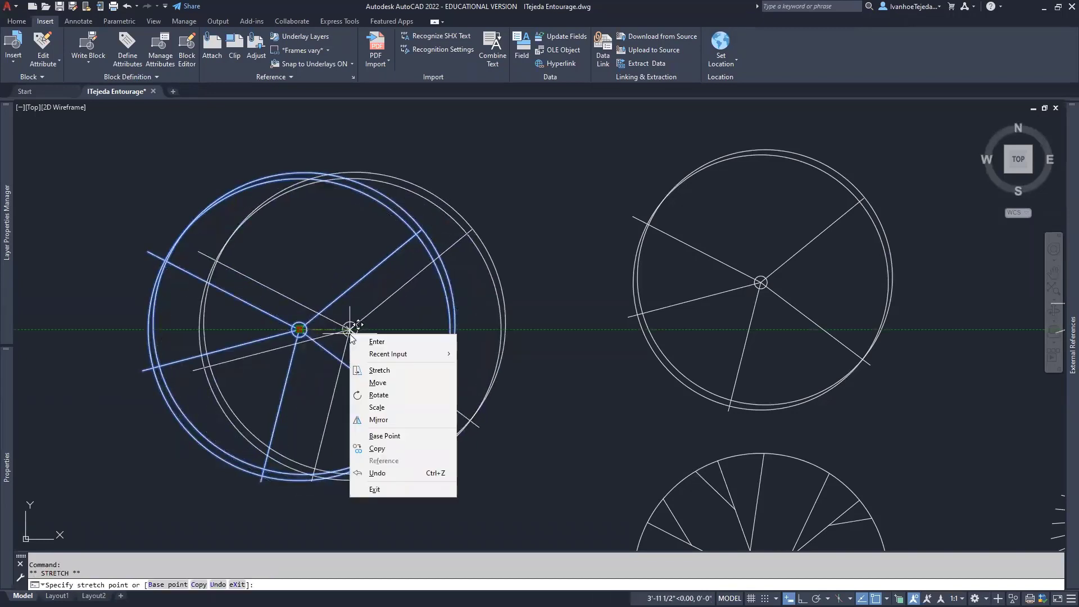
left_click(387, 393)
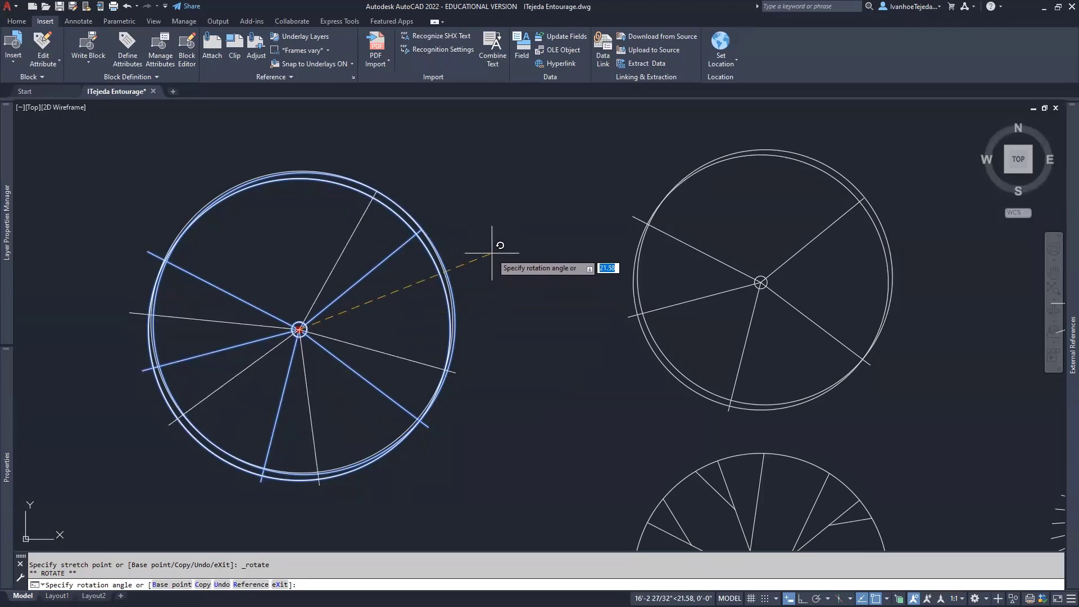
left_click(492, 253)
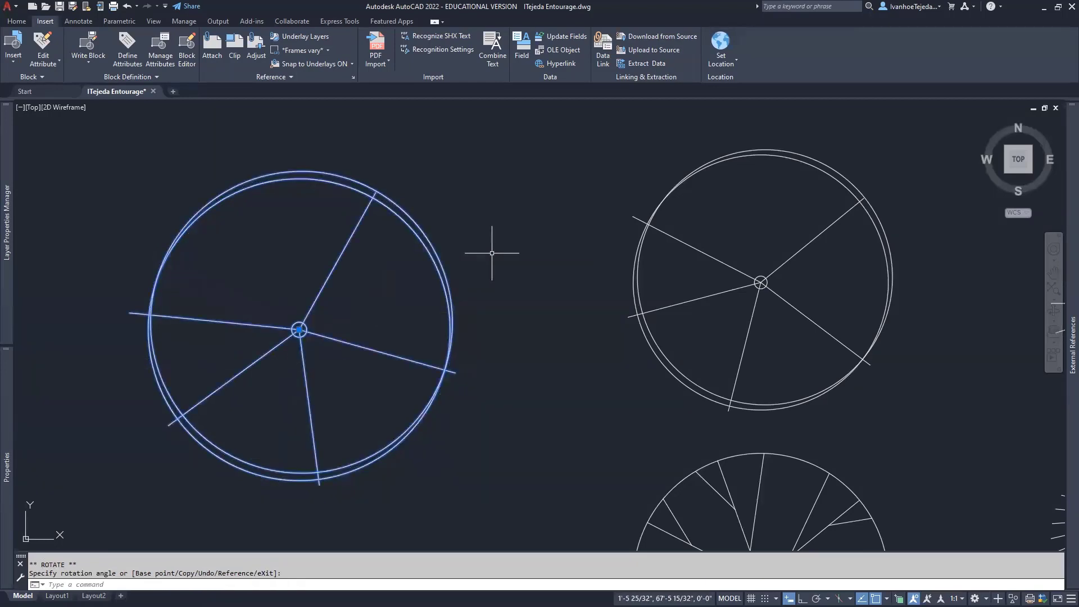
key("Escape")
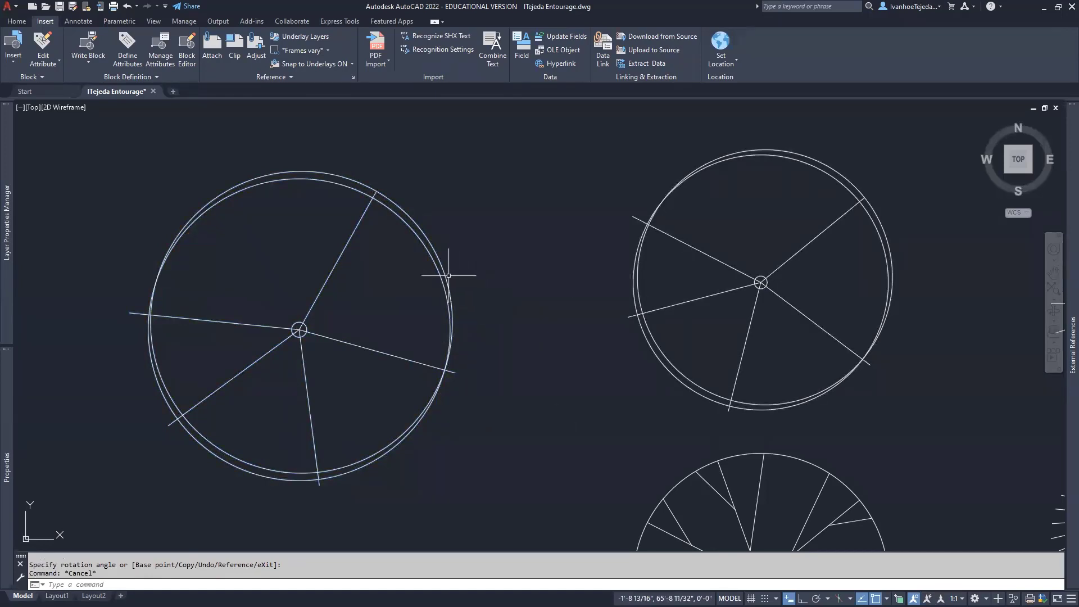
left_click(445, 274)
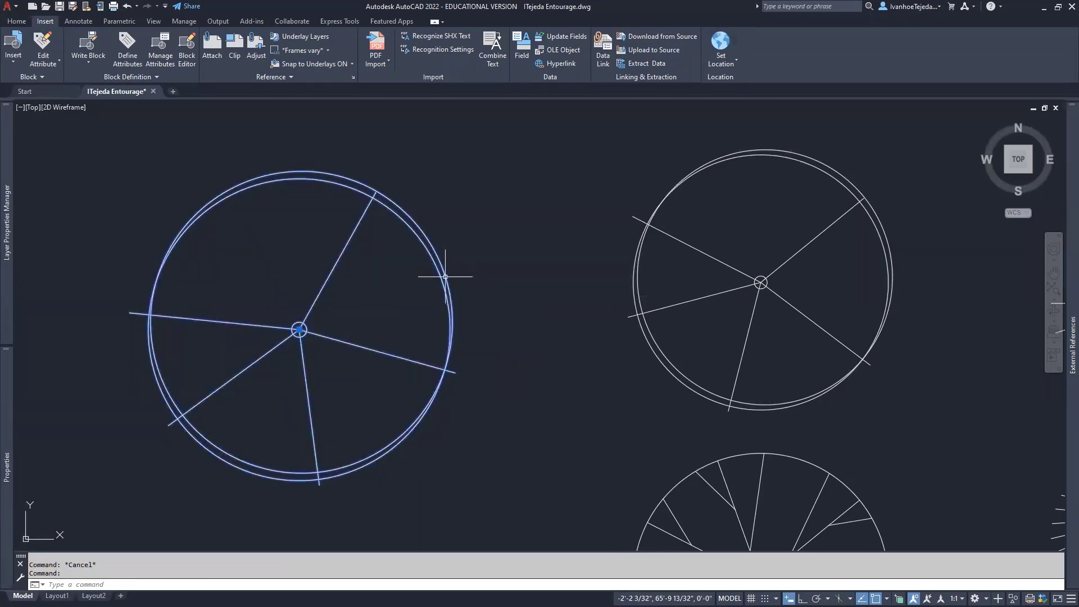
mouse_move(2, 450)
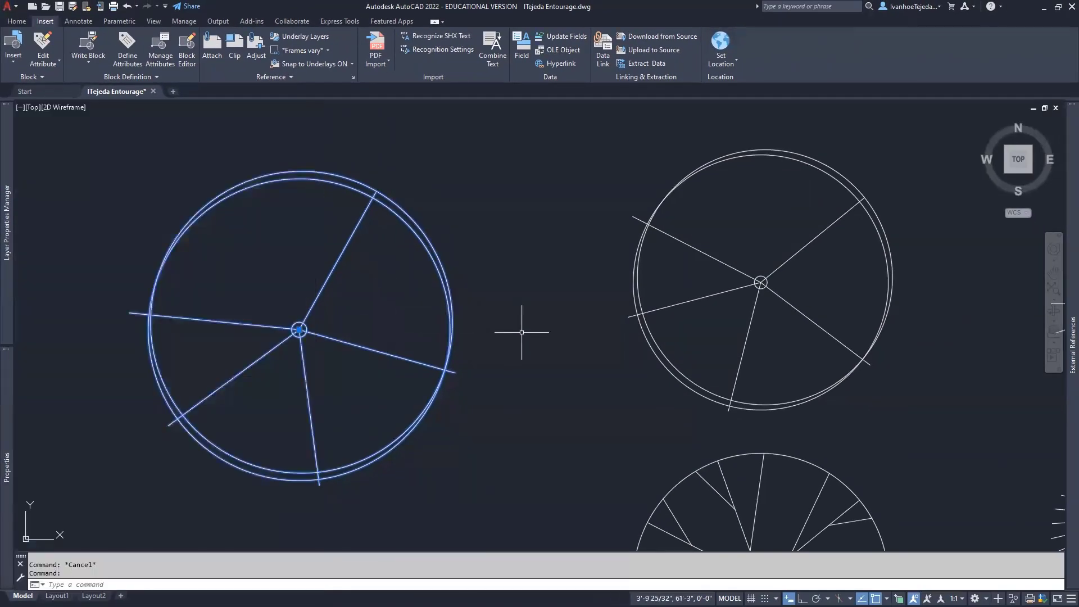
key("Escape")
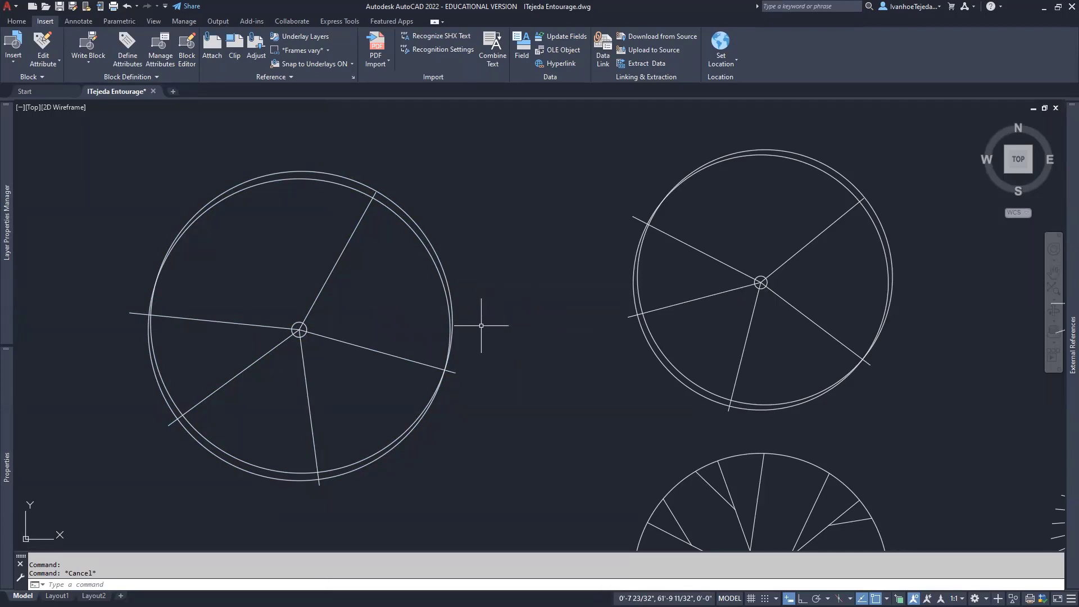
Step: Move the enlarged tree block by its centre about 19 feet up and to the right, overlapping the original double-circle tree
scroll(481, 325, "down", 2)
middle_click_drag(517, 337, 416, 316)
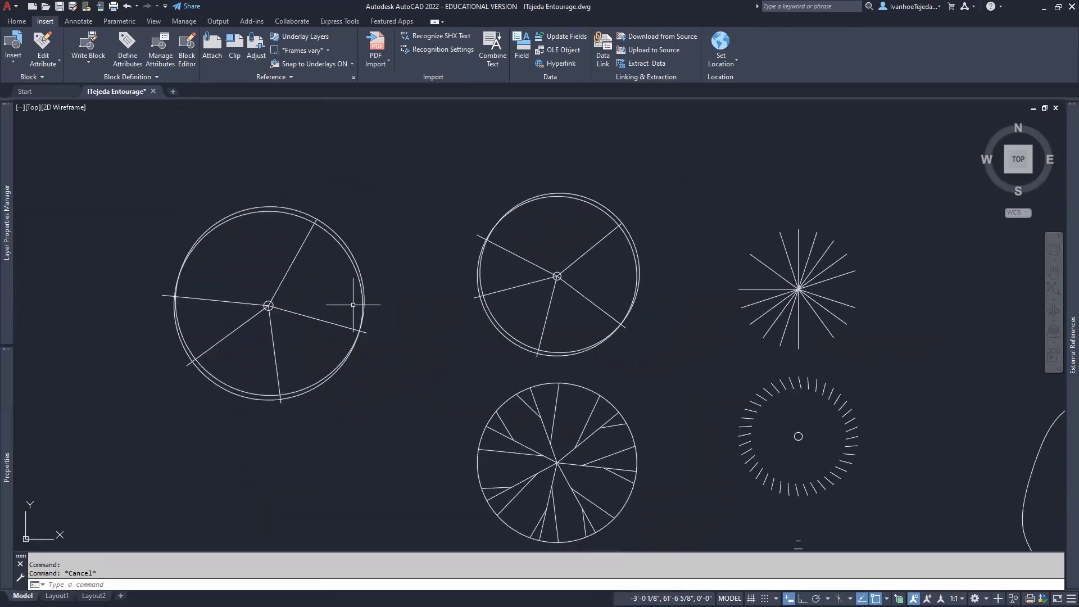
left_click(348, 326)
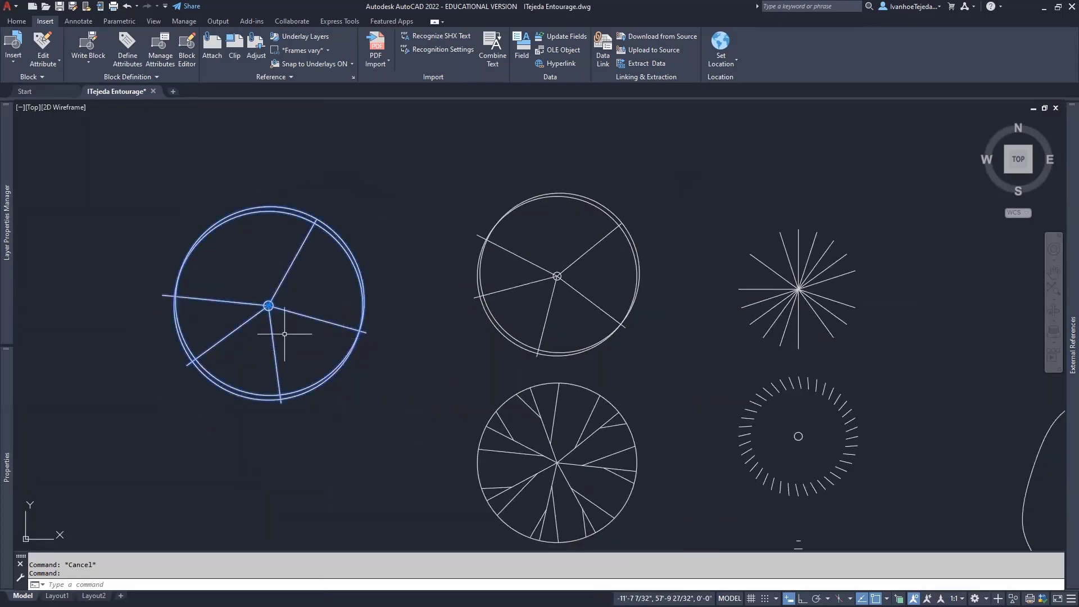
left_click(268, 306)
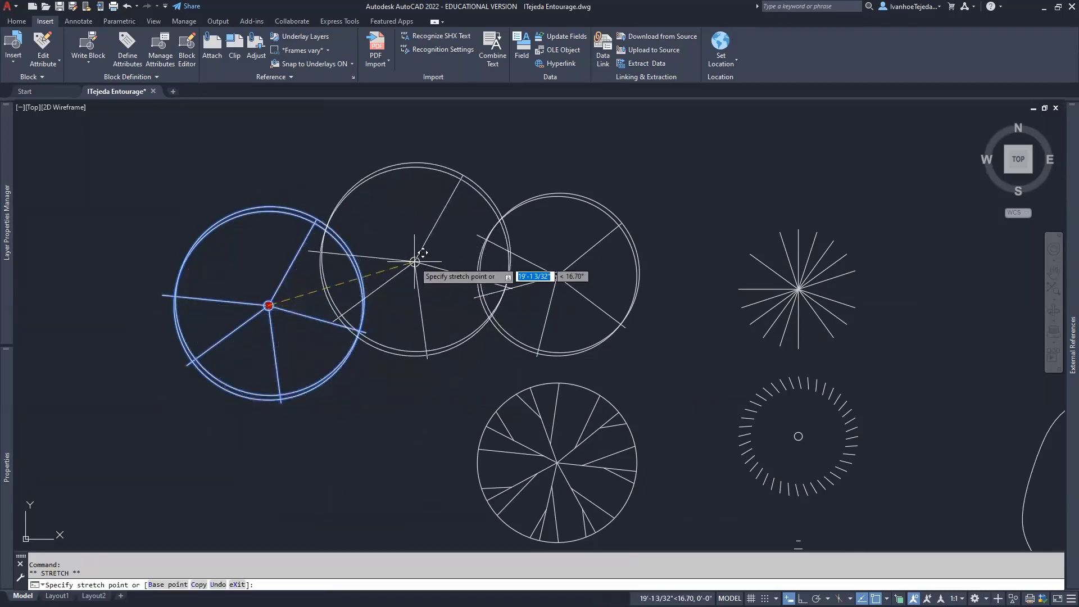
left_click(415, 262)
key("Escape")
key("Escape")
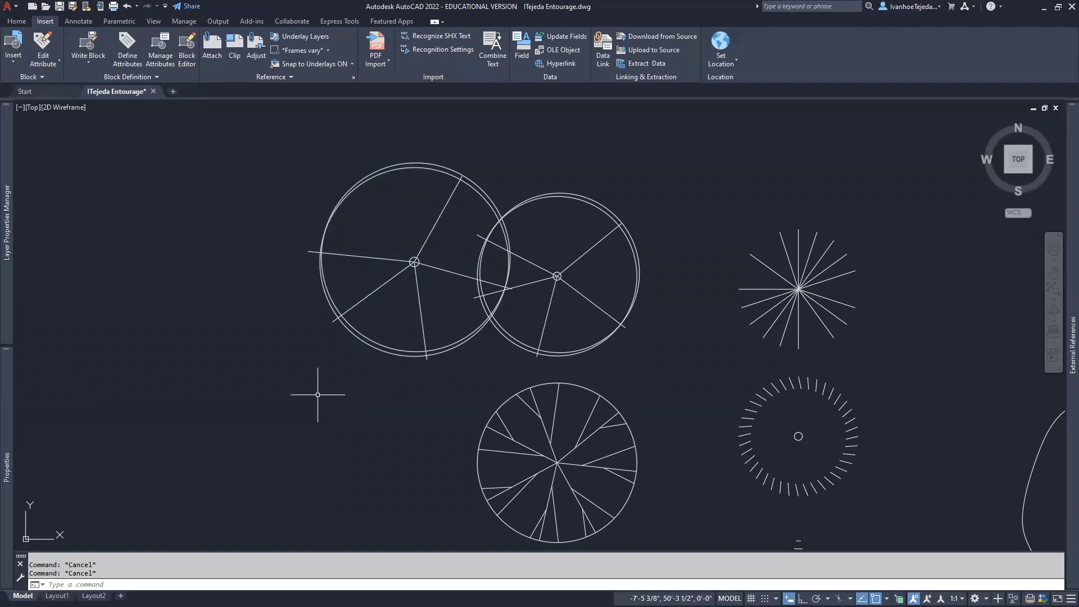
Step: Examine which blocks the drawing offers for insertion, and inspect the enlarged tree as a selected block
left_click(17, 65)
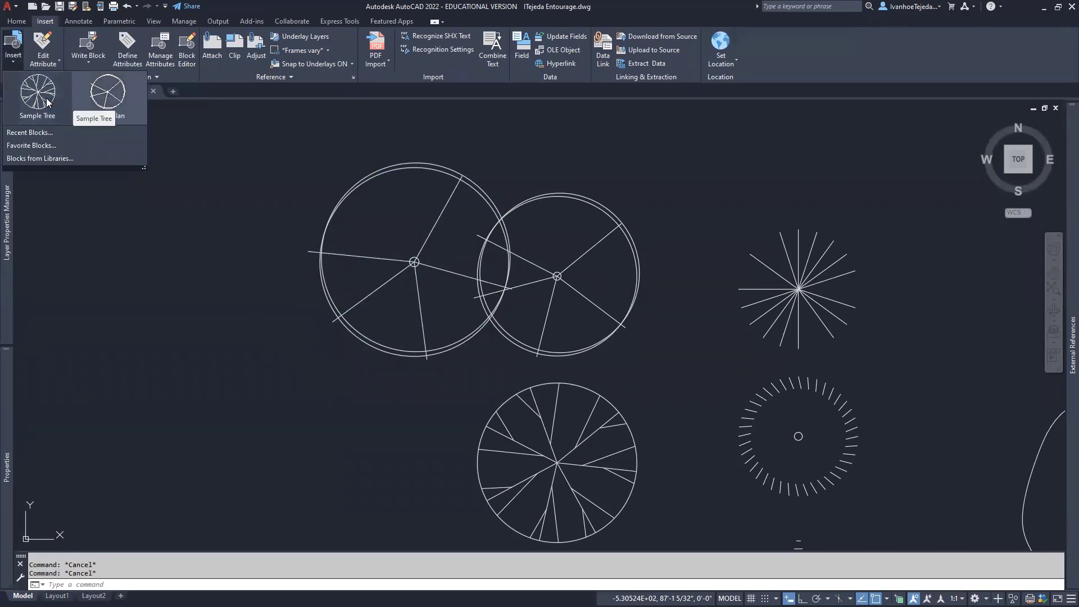
left_click(117, 220)
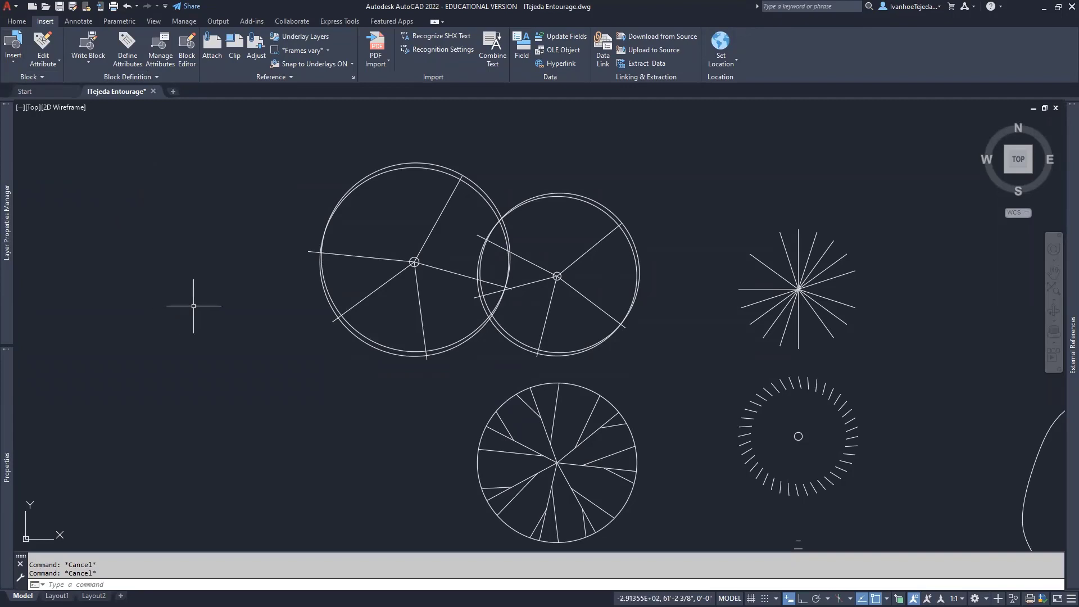
left_click(386, 259)
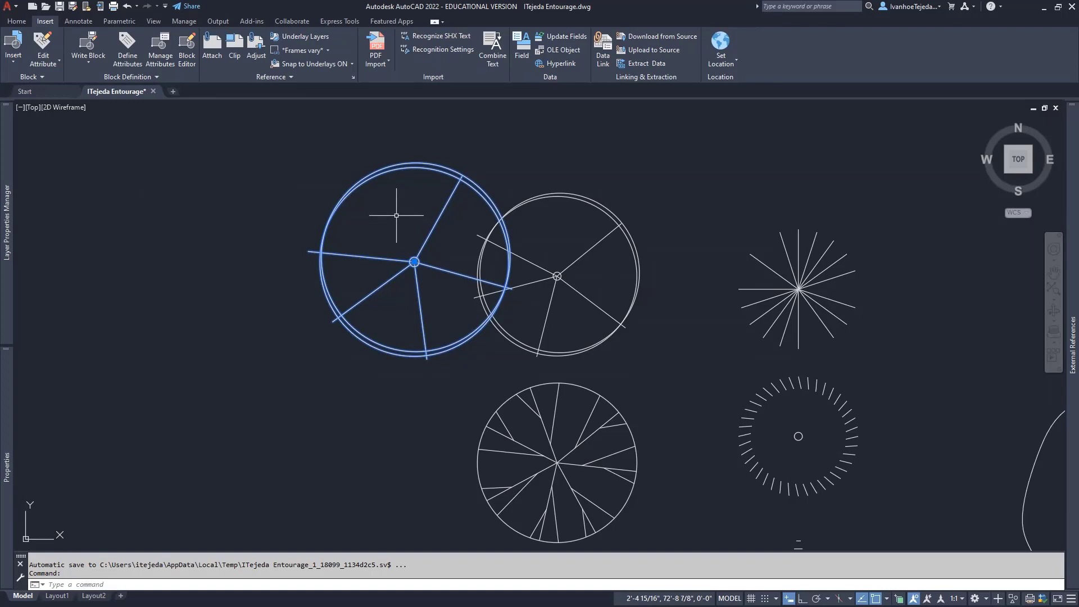
key("Escape")
key("Escape")
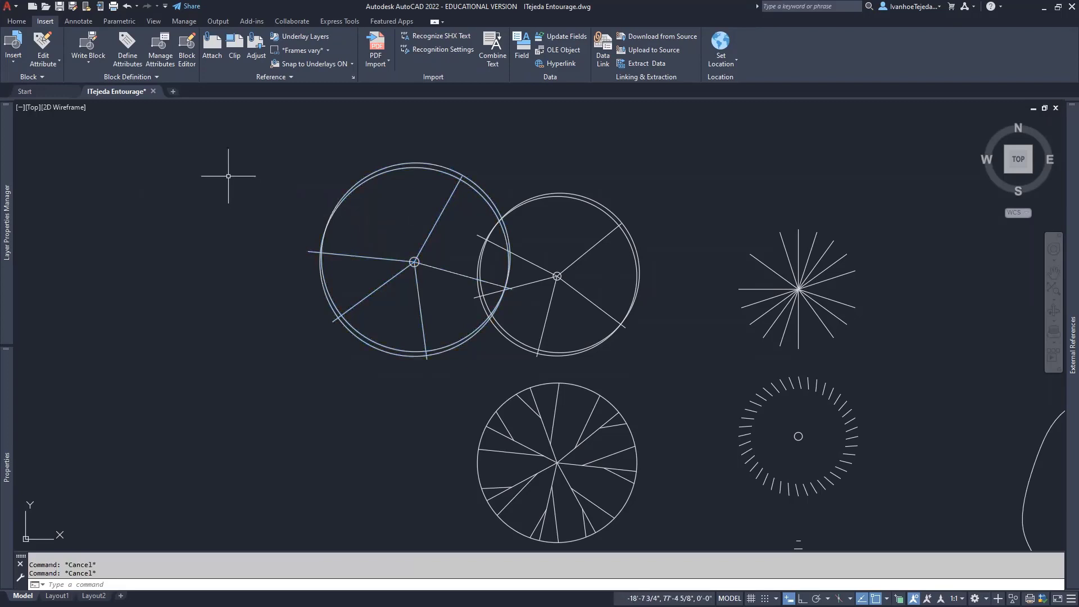
Step: Open Sample Tree.dwg from the Arch 170 folder, view the exported tree, and close that drawing
left_click(47, 10)
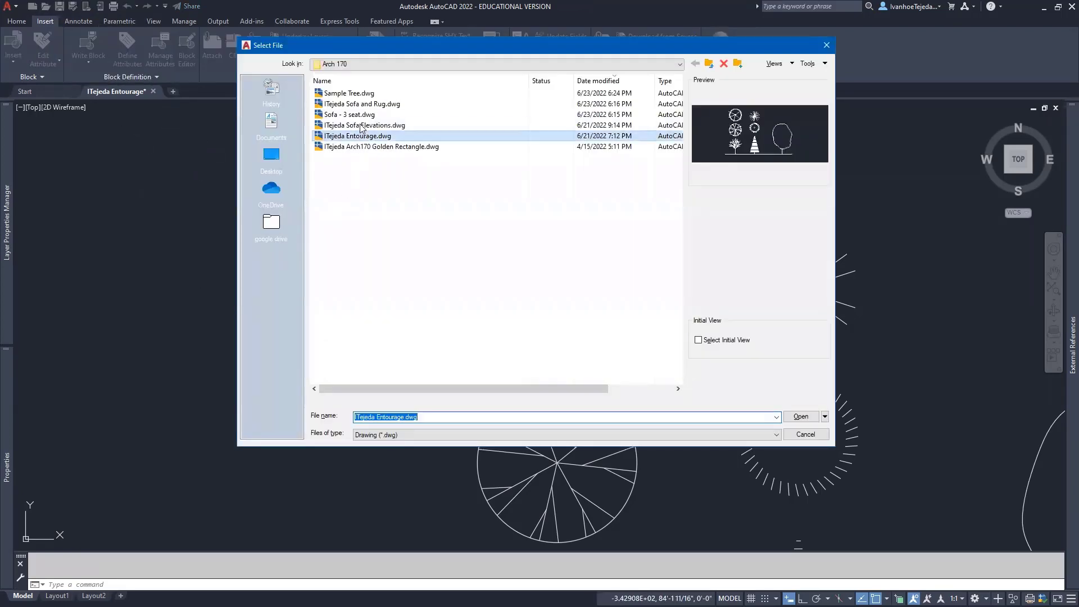
left_click(348, 93)
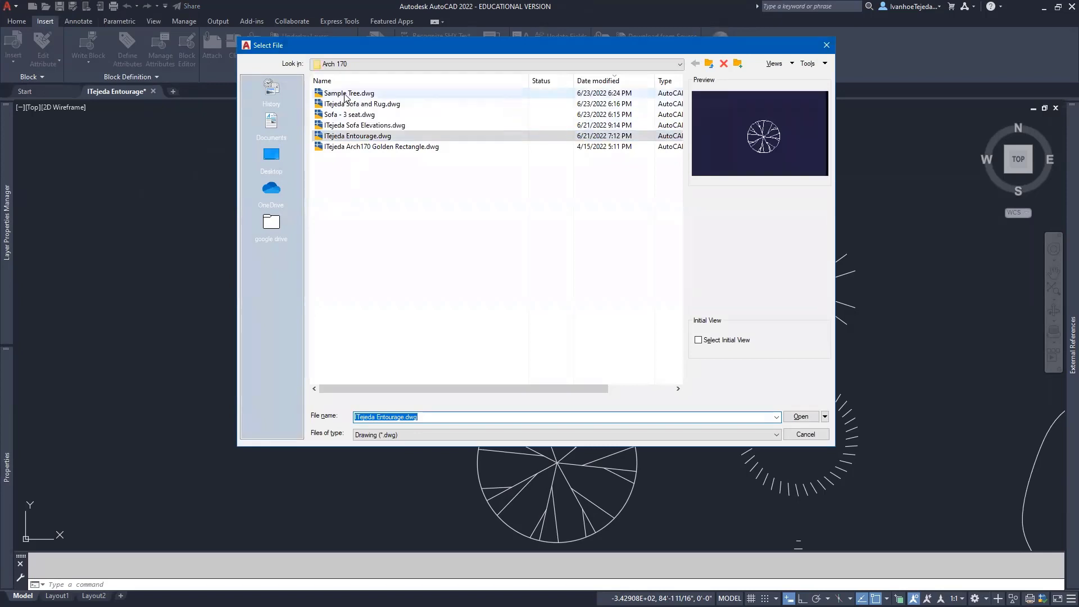
left_click(805, 420)
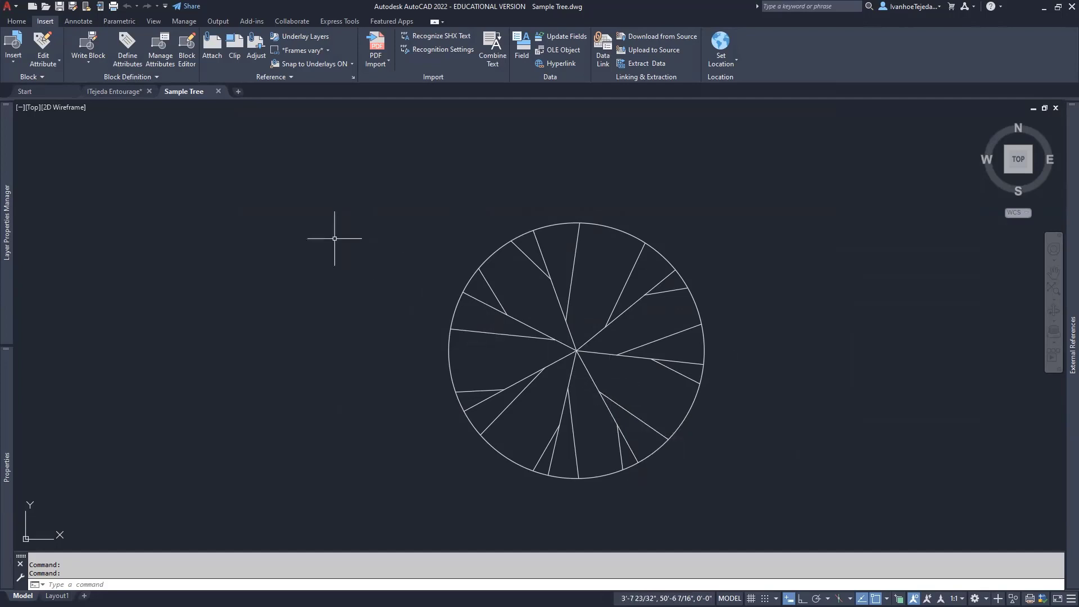
left_click(219, 92)
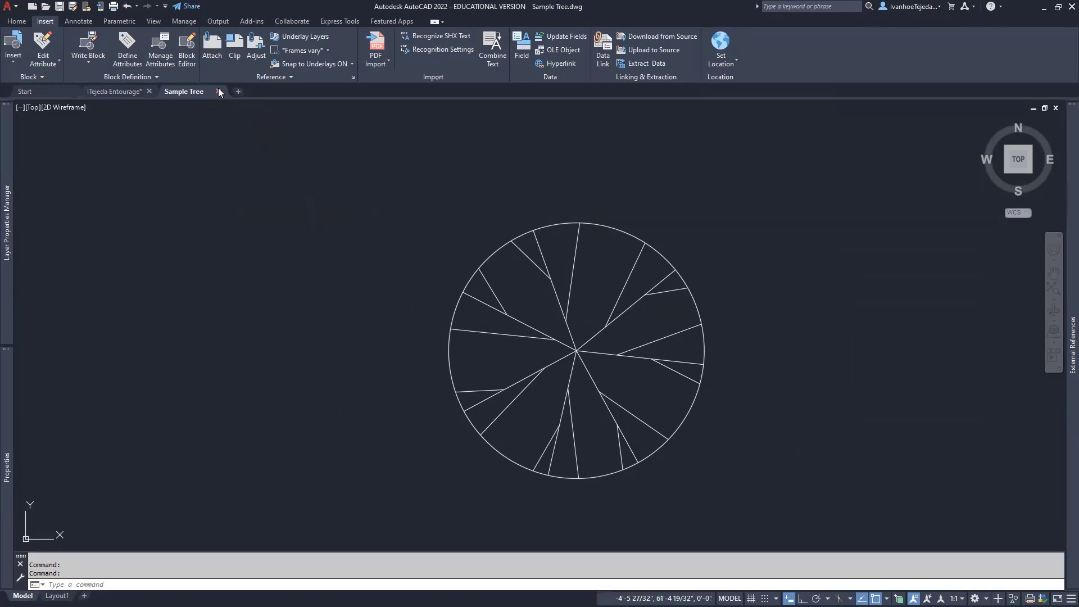
Step: Close the entourage drawing with its changes saved, and start a new drawing from the acad.dwt template
left_click(153, 92)
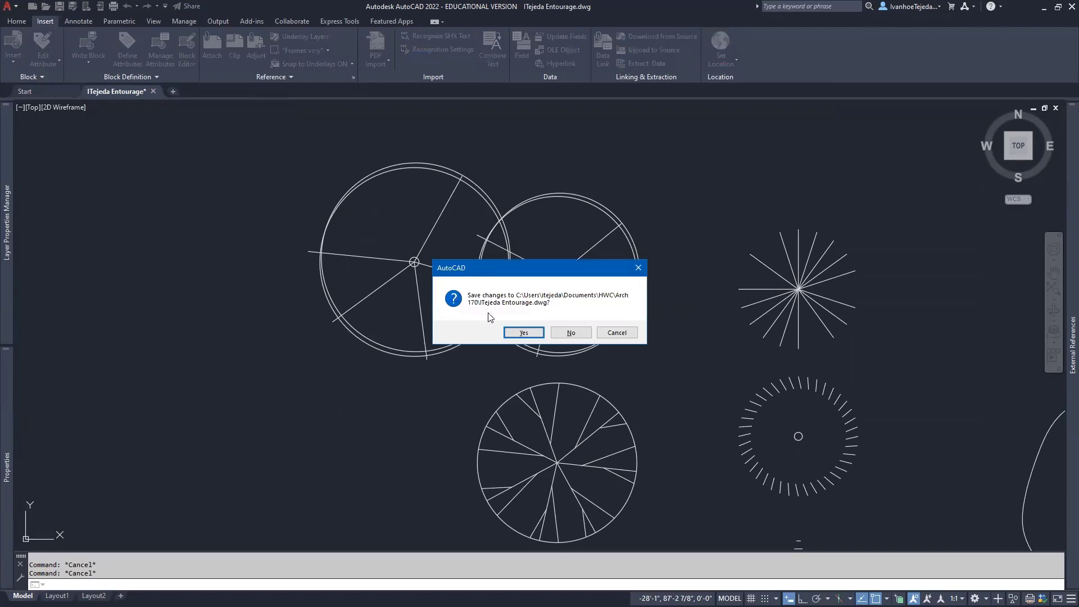
left_click(523, 333)
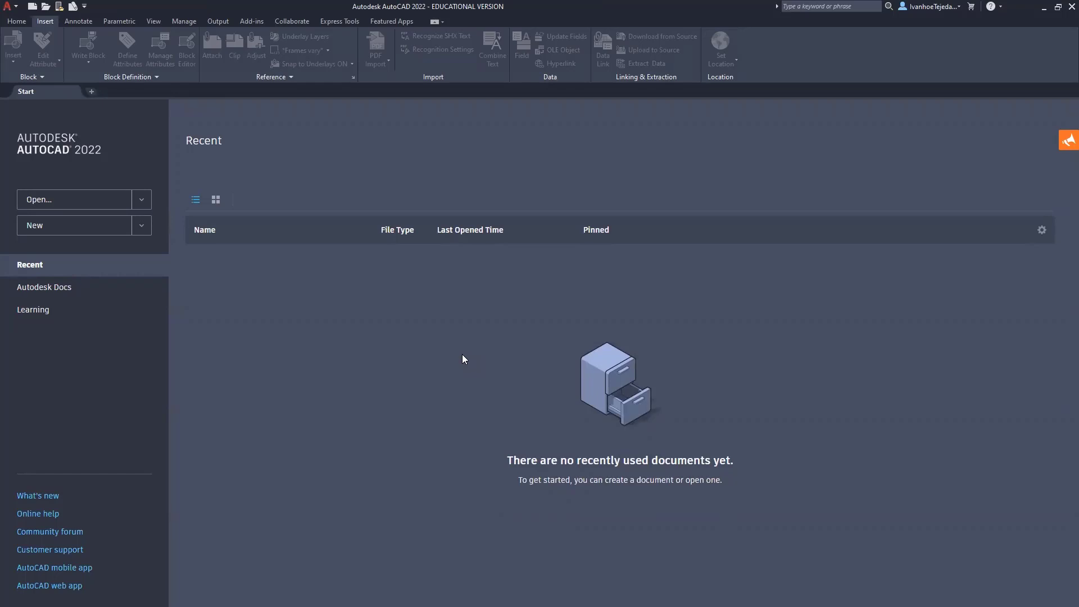
left_click(142, 225)
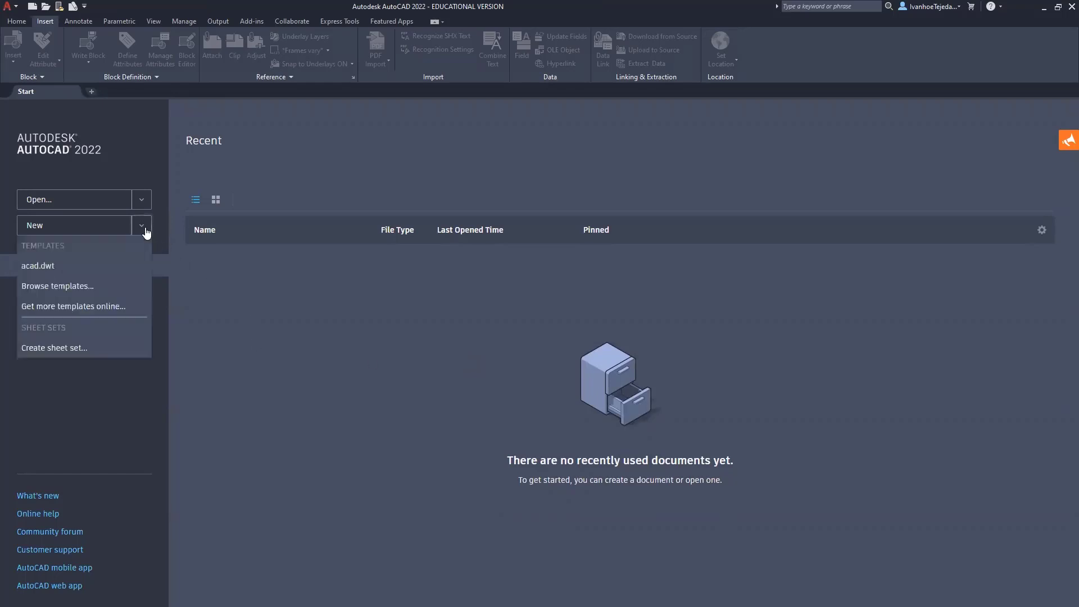
left_click(51, 272)
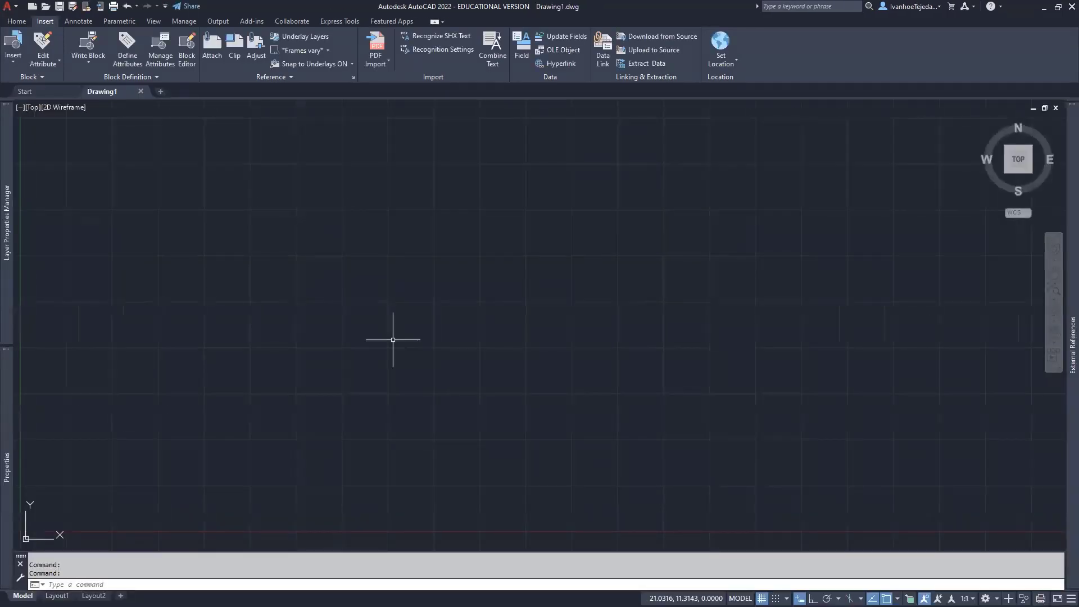
Step: Set the drawing units to Architectural length with 0'-0 1/32" precision and decimal-degree angles with 0.00 precision
type("units")
key("Return")
left_click(458, 223)
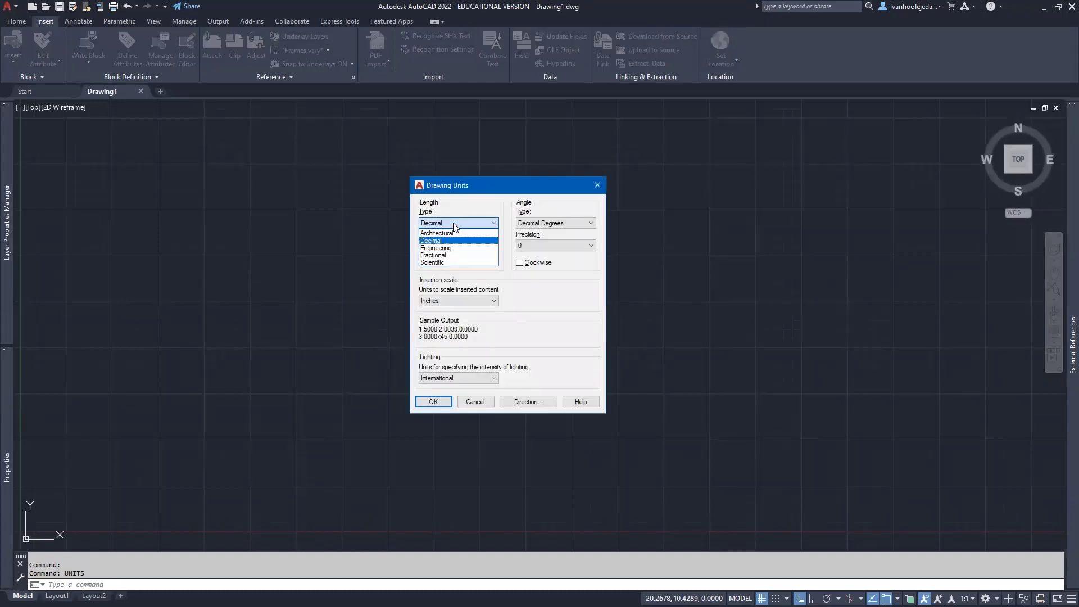
left_click(444, 231)
left_click(529, 245)
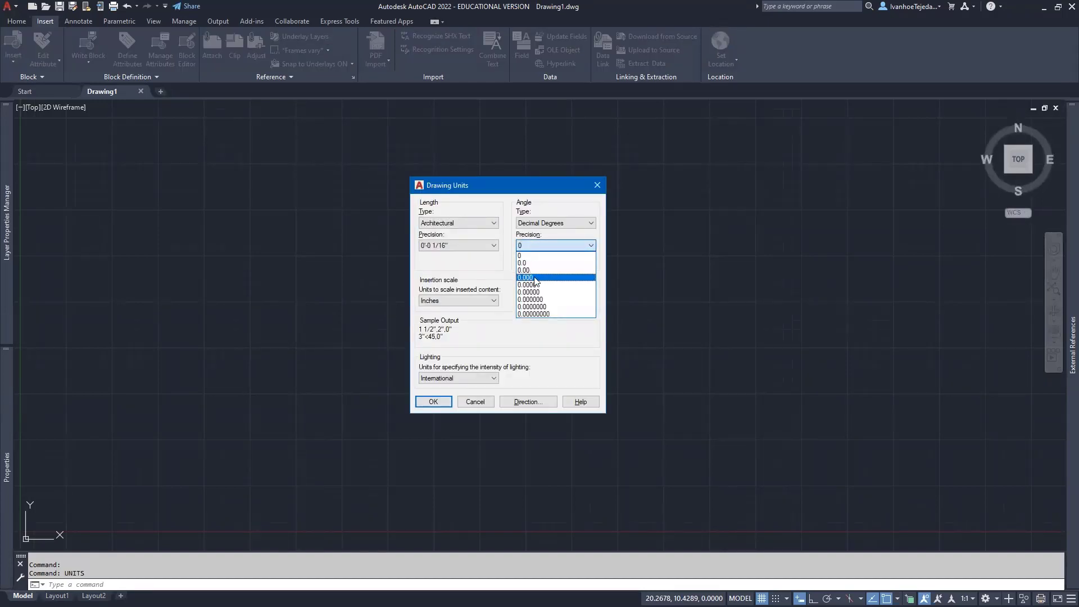
left_click(533, 269)
left_click(486, 245)
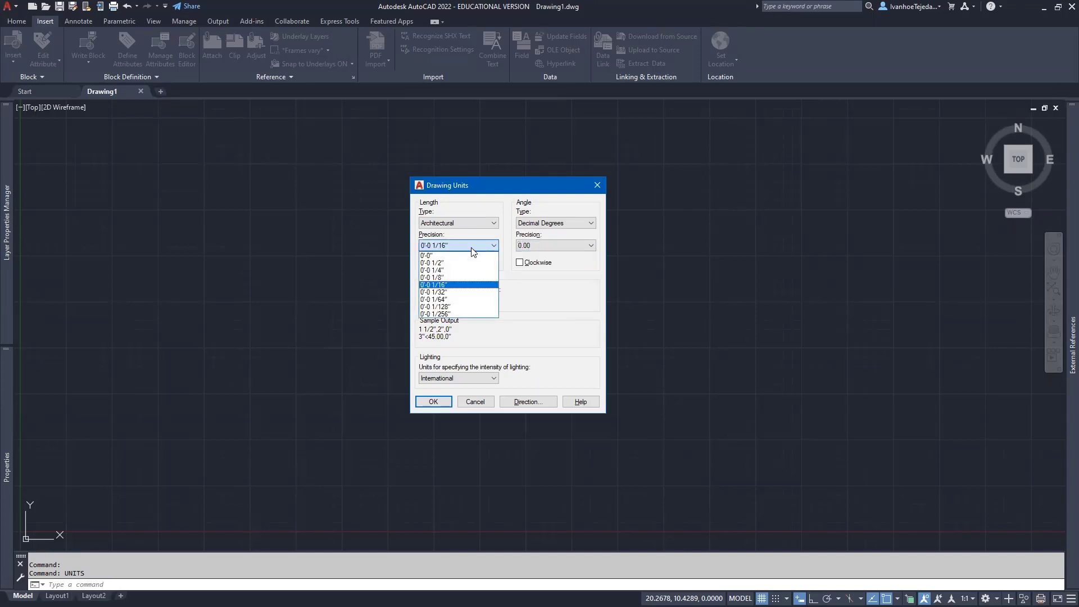
left_click(450, 293)
left_click(437, 402)
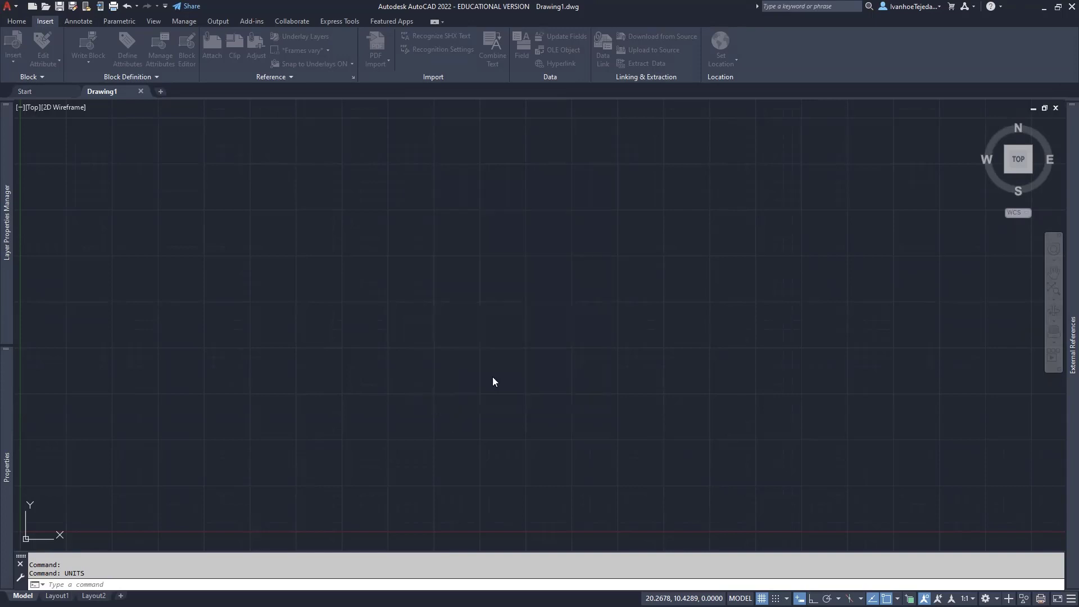
Step: Load the Sofa and Rug drawing from the Arch 170 folder as the block library
scroll(553, 333, "down", 8)
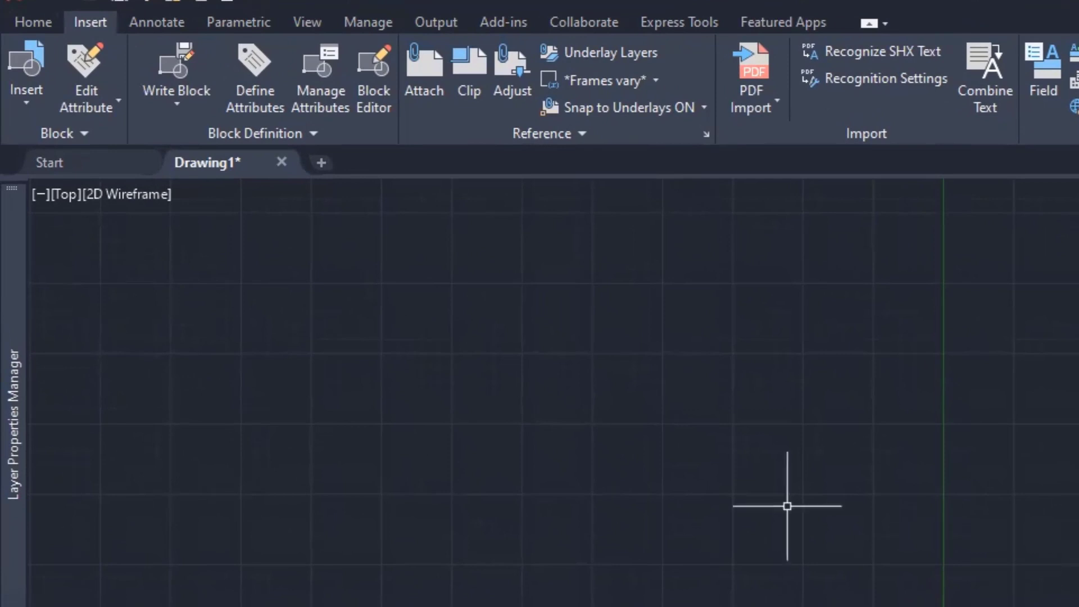
left_click(20, 108)
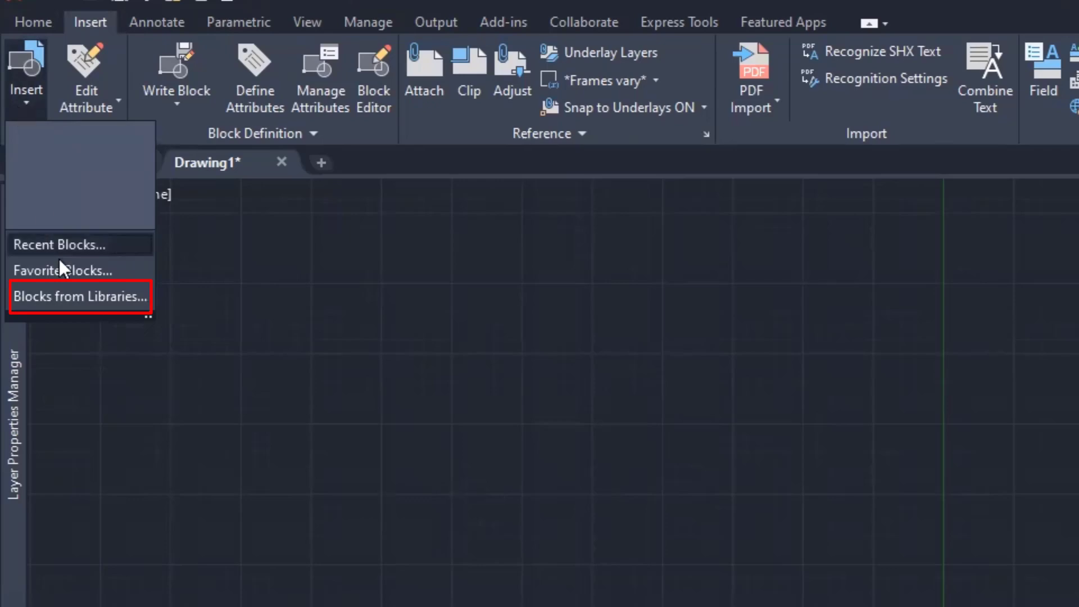
left_click(54, 291)
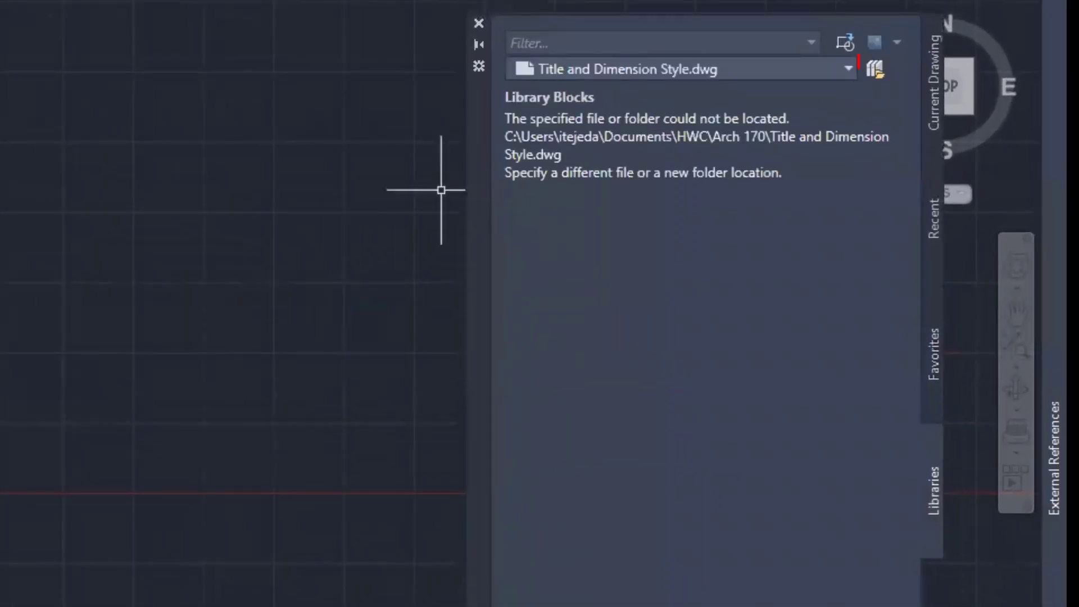
left_click(875, 68)
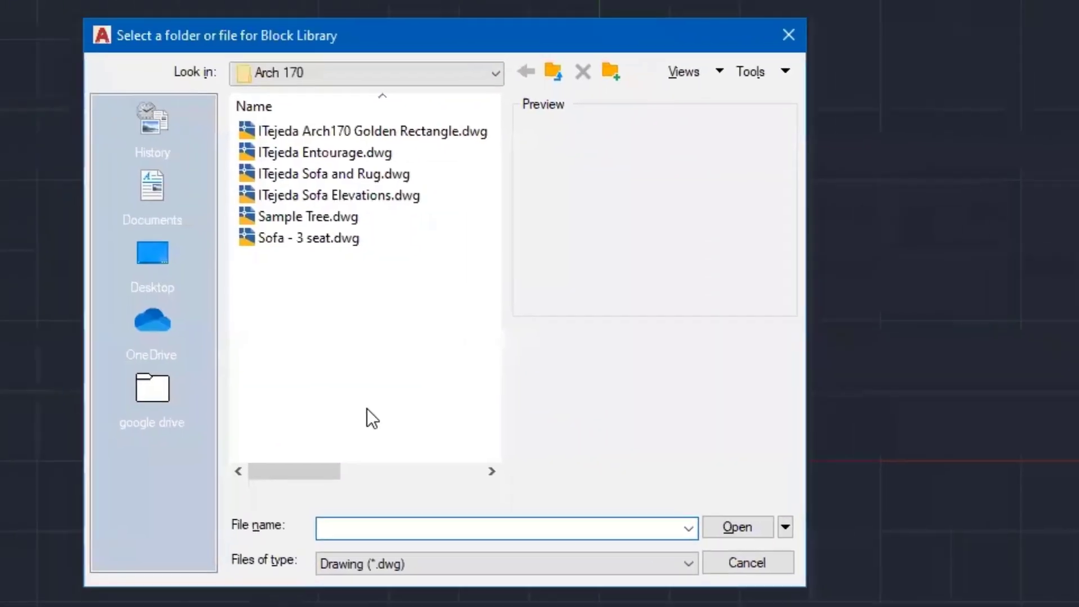
left_click(380, 171)
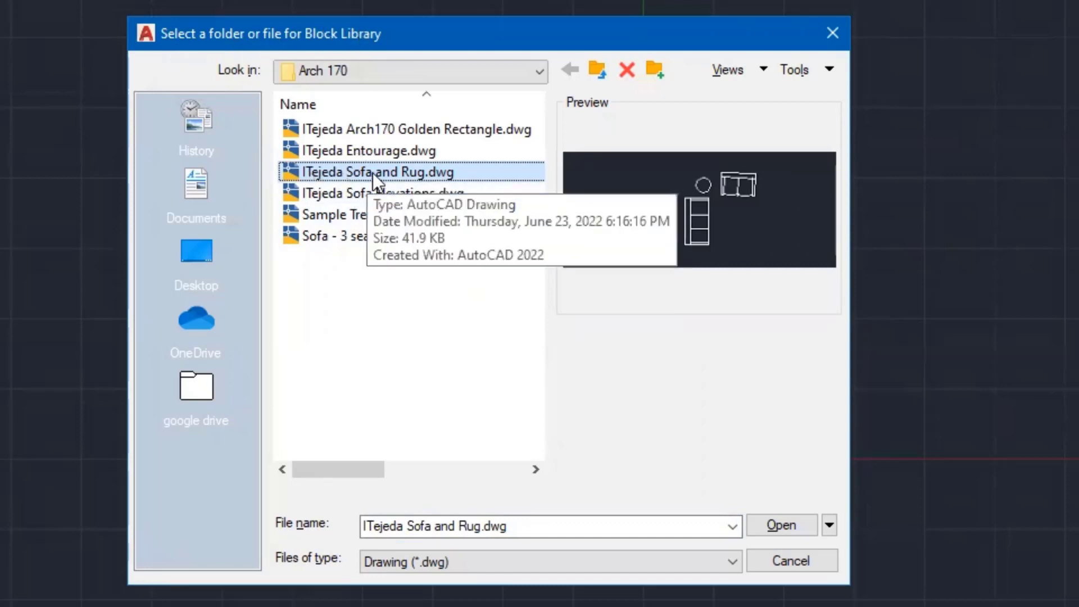
left_click(779, 525)
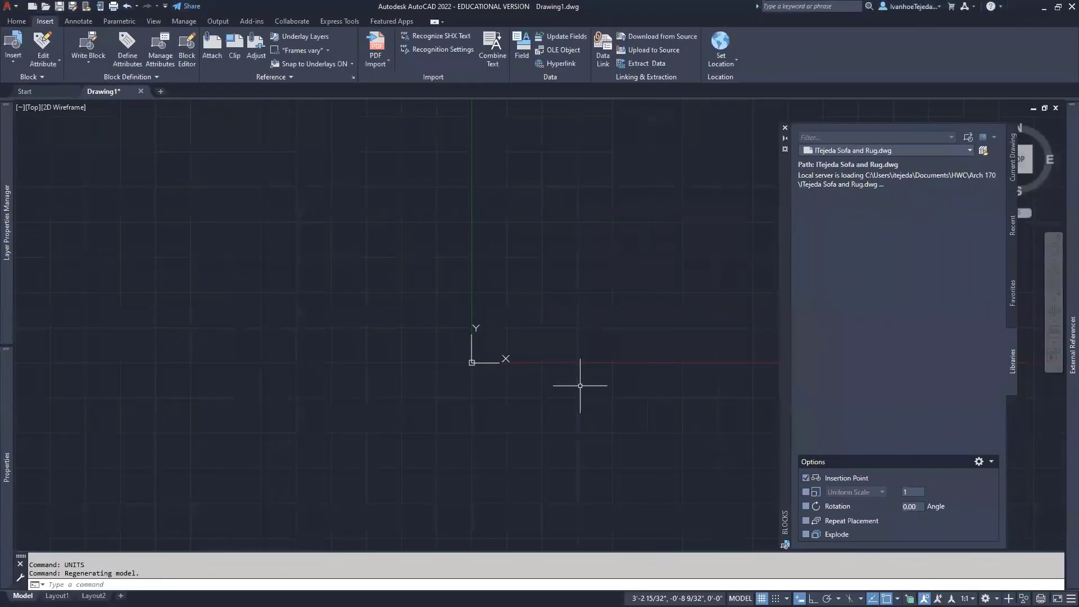
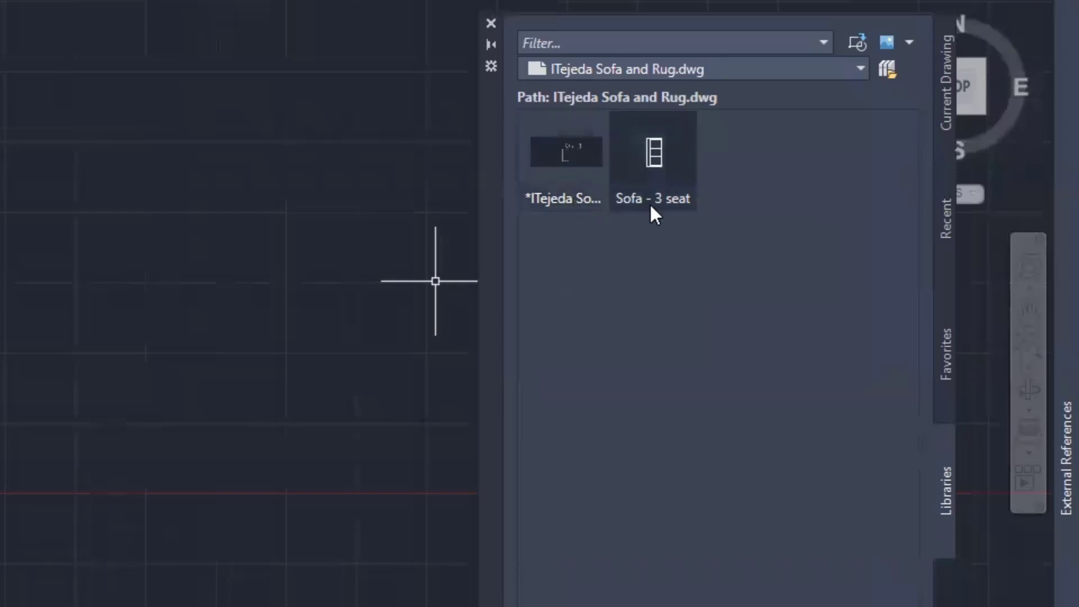
Step: Insert the Sofa - 3 seat block into the drawing at about X 3'-3", Y 4'-0"
mouse_move(651, 205)
mouse_move(657, 157)
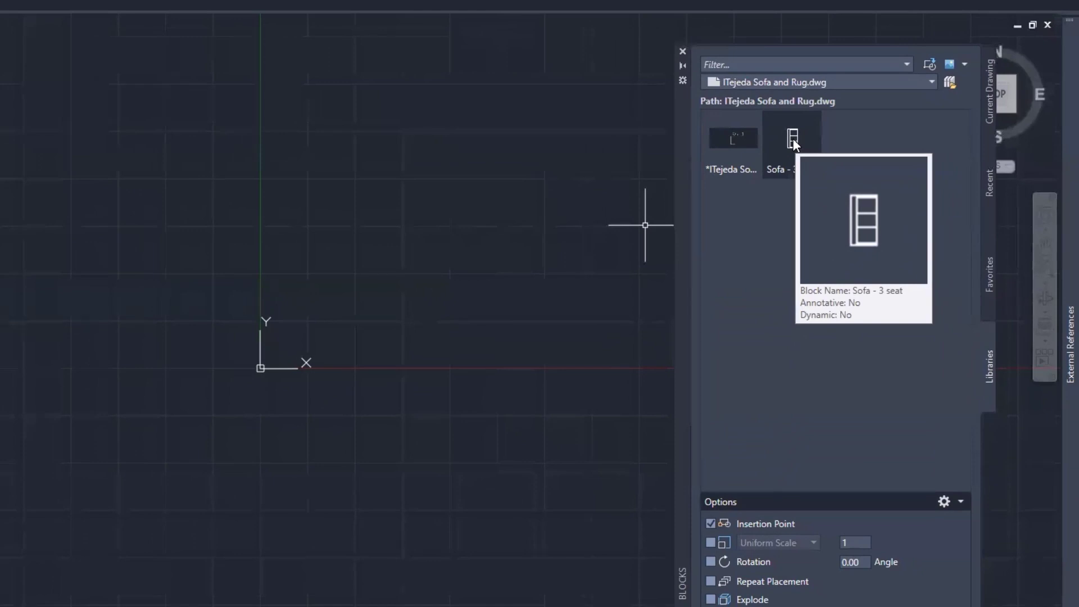
left_click(794, 144)
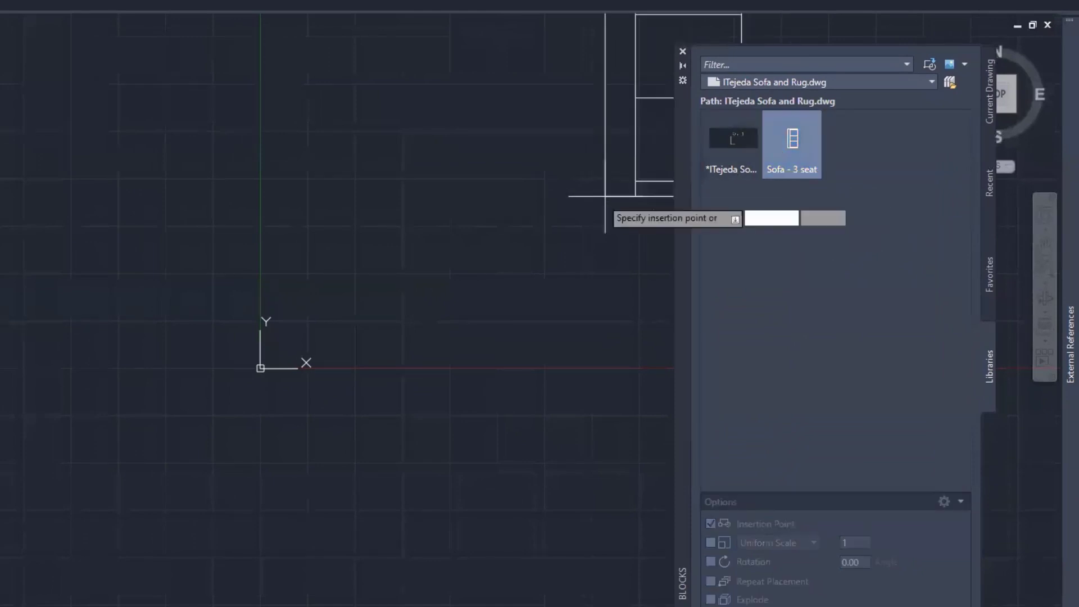
scroll(414, 235, "down", 2)
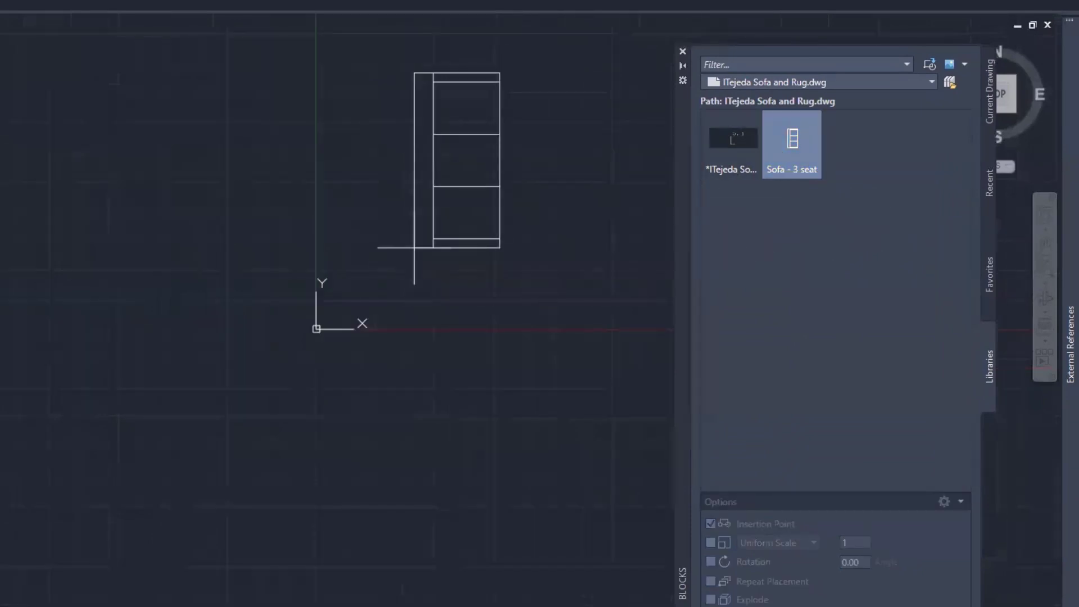
middle_click_drag(412, 248, 230, 403)
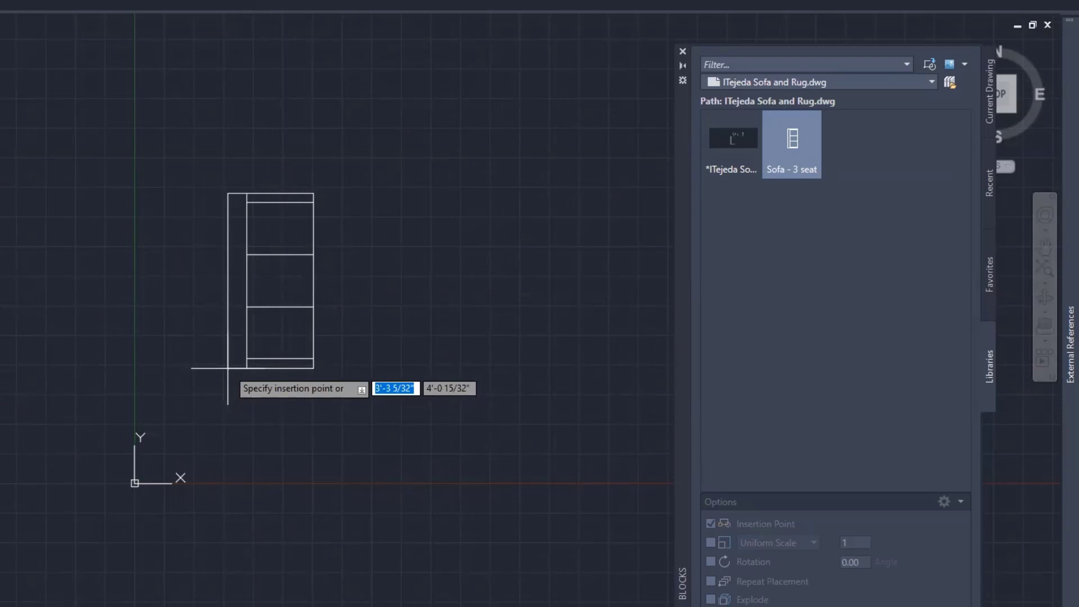
left_click(228, 368)
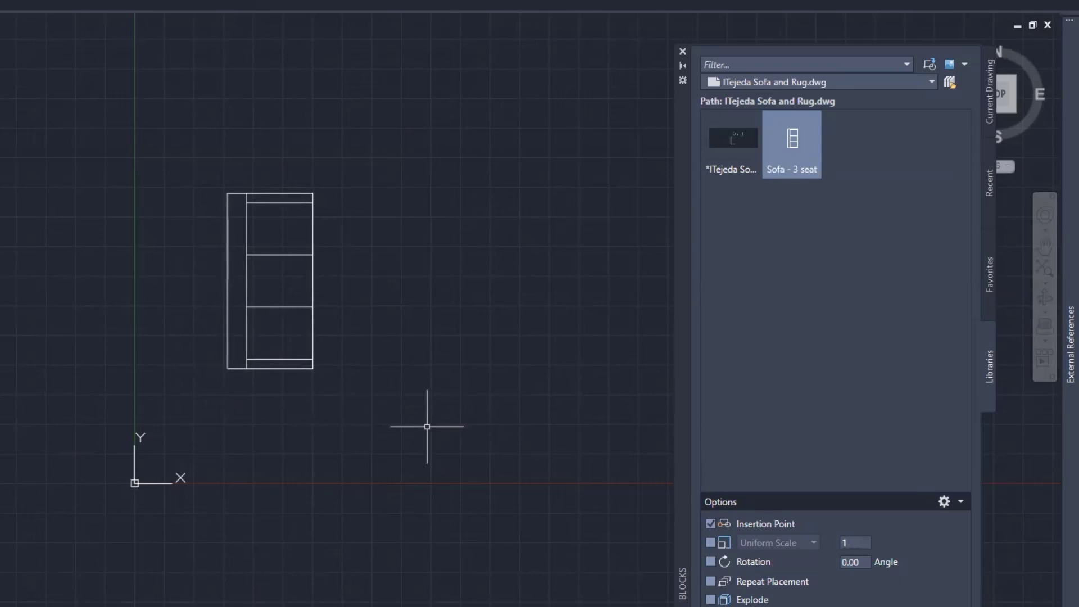
Step: Switch the block library to the Entourage drawing in the Arch 170 folder
left_click(949, 83)
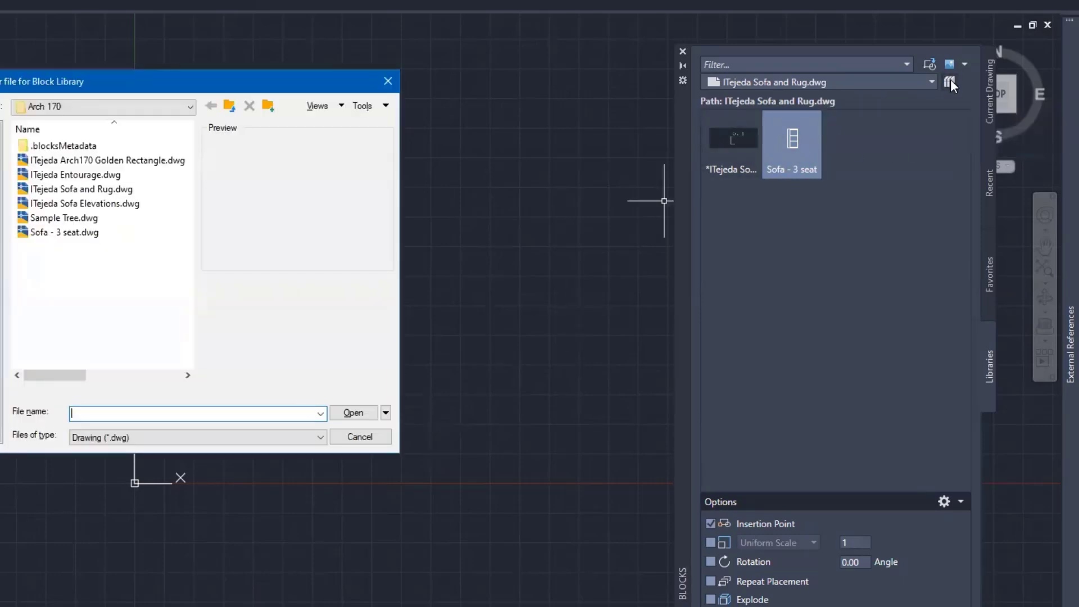
left_click(95, 177)
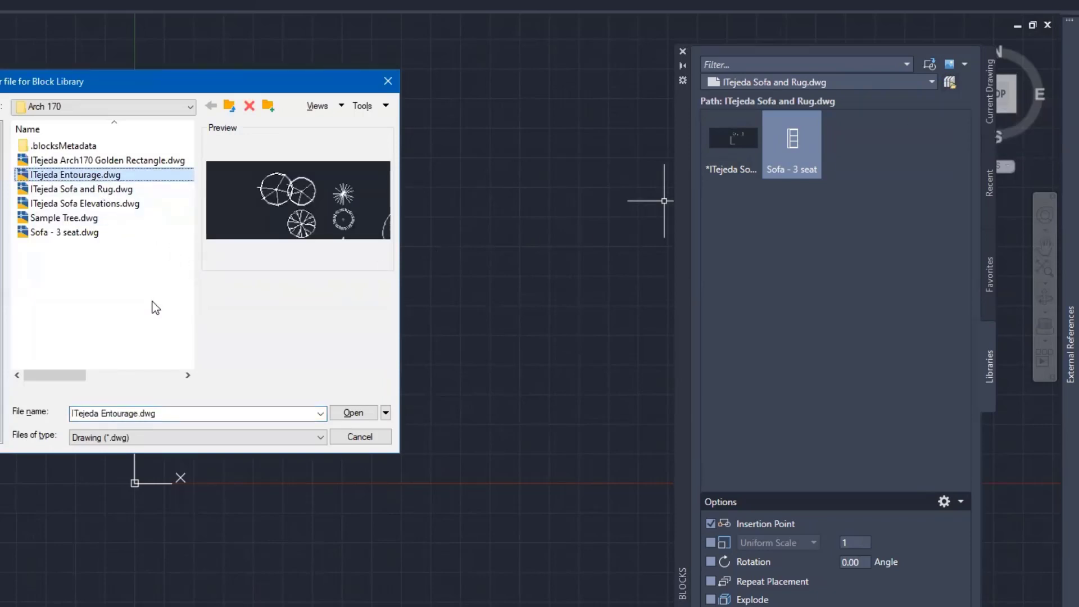
left_click(355, 414)
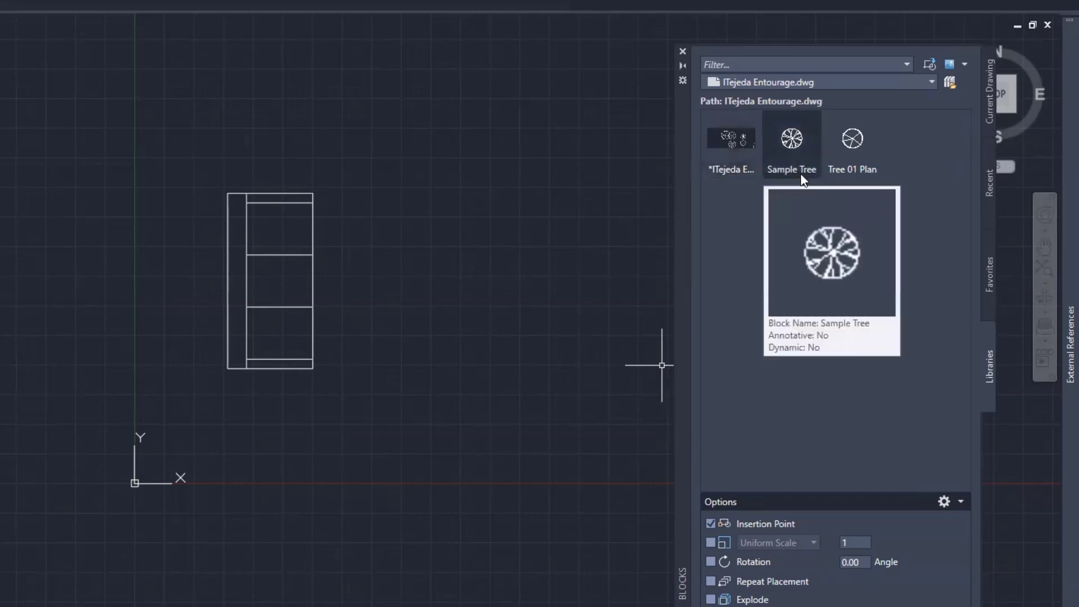
Step: Insert the Sample Tree block at scale 1 in the empty space left of the sofa
mouse_move(841, 171)
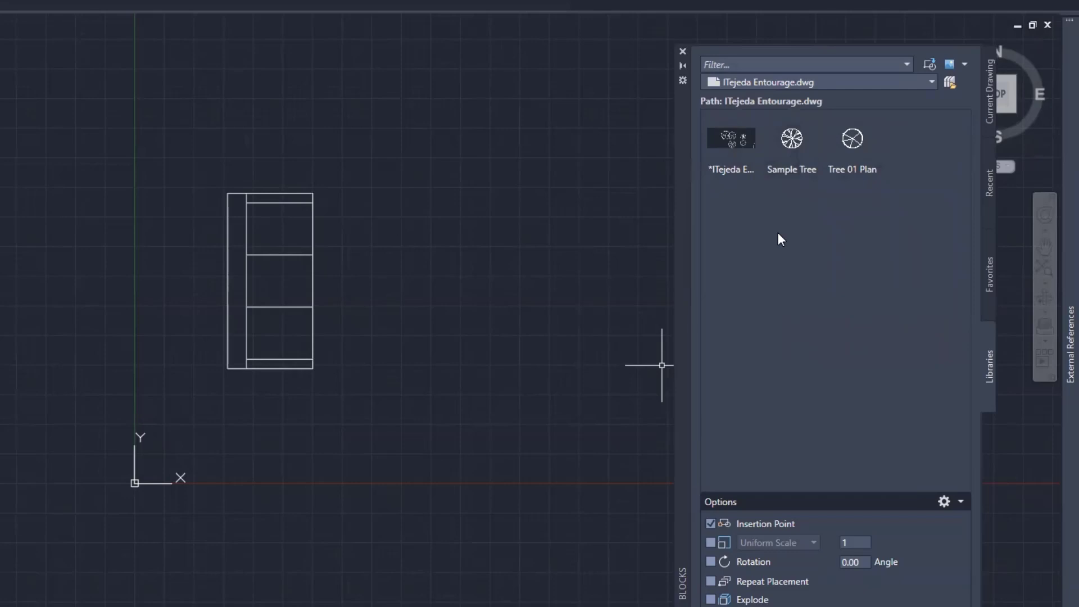
left_click(792, 143)
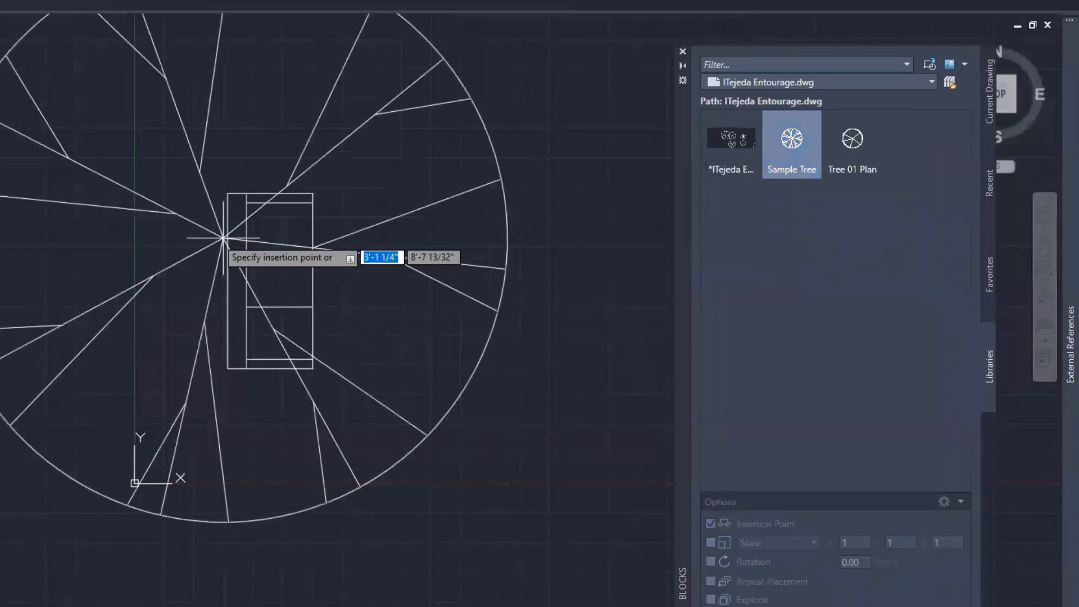
middle_click_drag(101, 248, 345, 272)
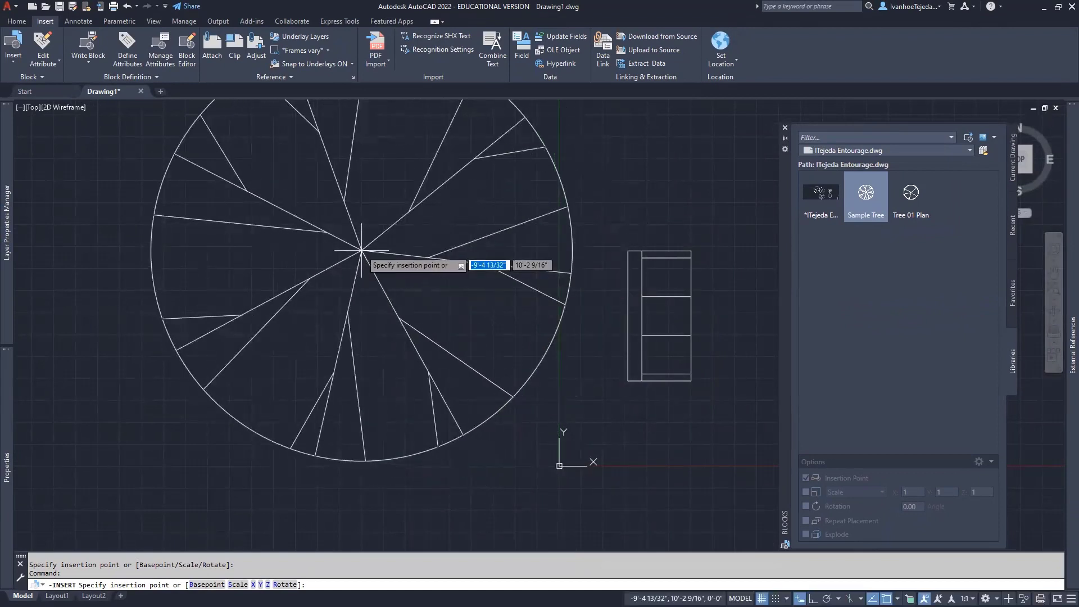
left_click(352, 252)
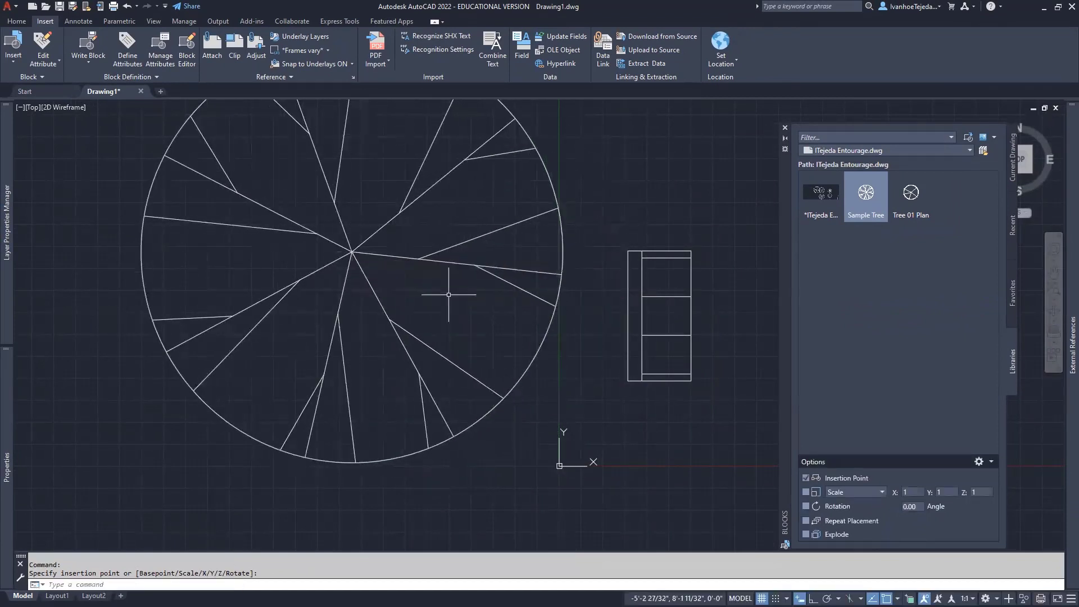
Step: Insert the Tree 01 Plan block above and to the right of the sofa
scroll(446, 292, "down", 6)
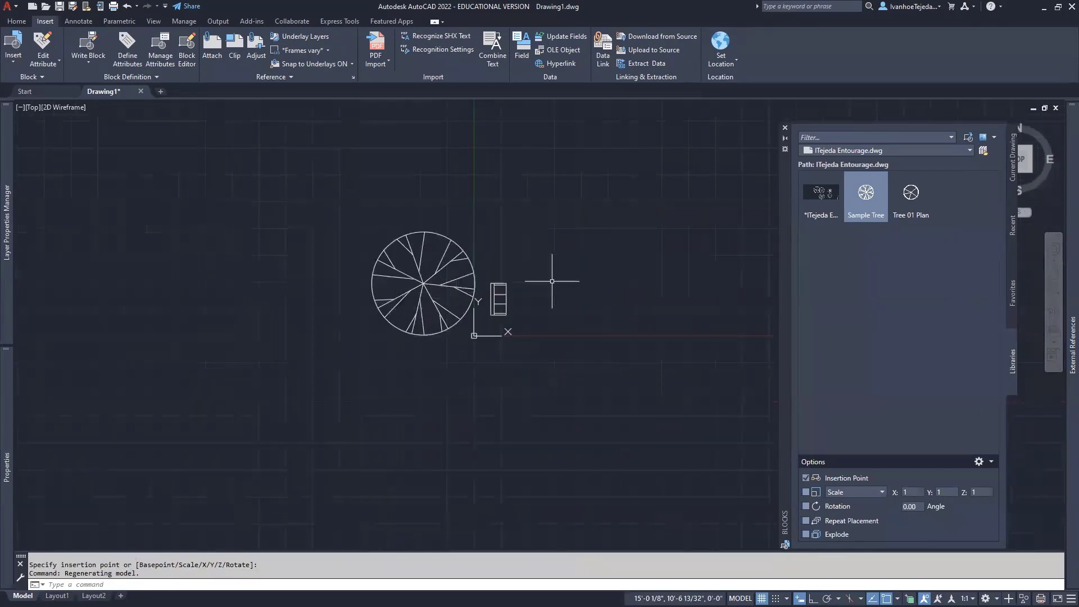
left_click(910, 198)
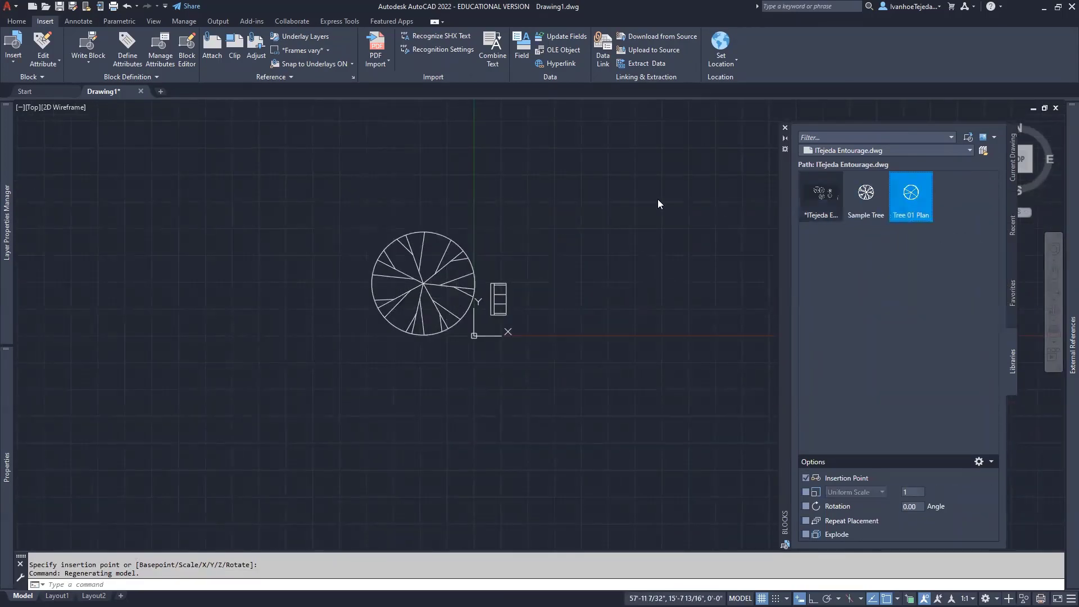
left_click(548, 187)
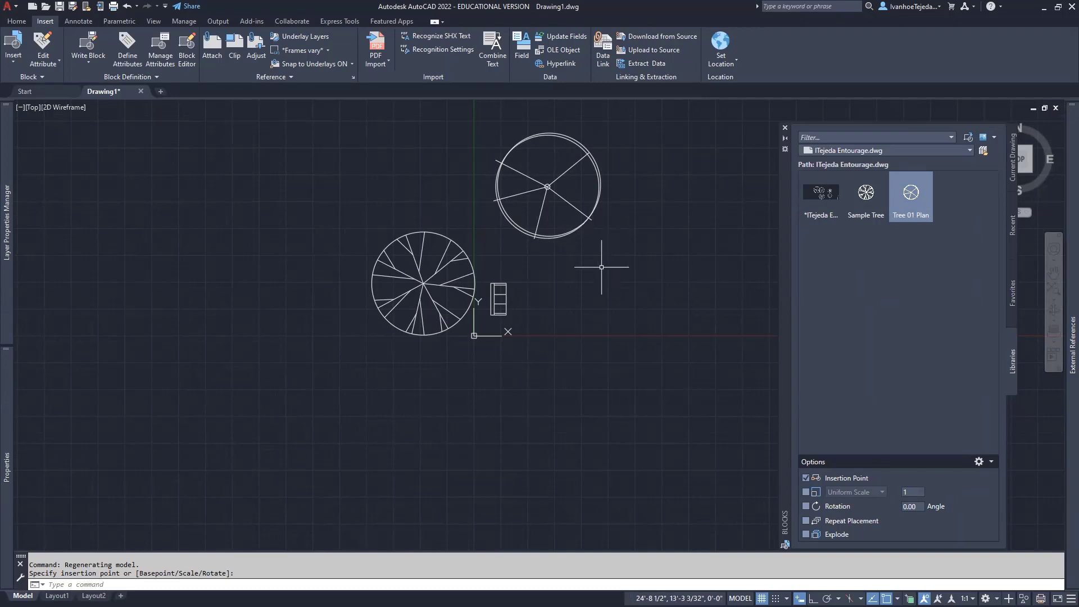
Step: Insert the entire Entourage drawing as one block in the empty space right of the sofa and single trees
scroll(604, 267, "down", 4)
middle_click_drag(627, 267, 403, 312)
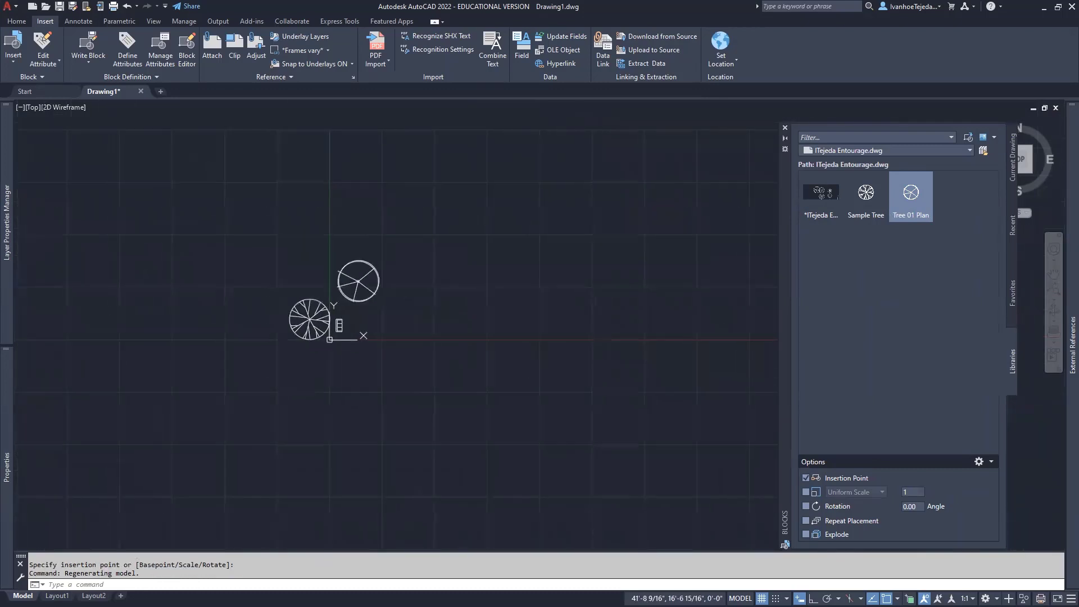
left_click(827, 205)
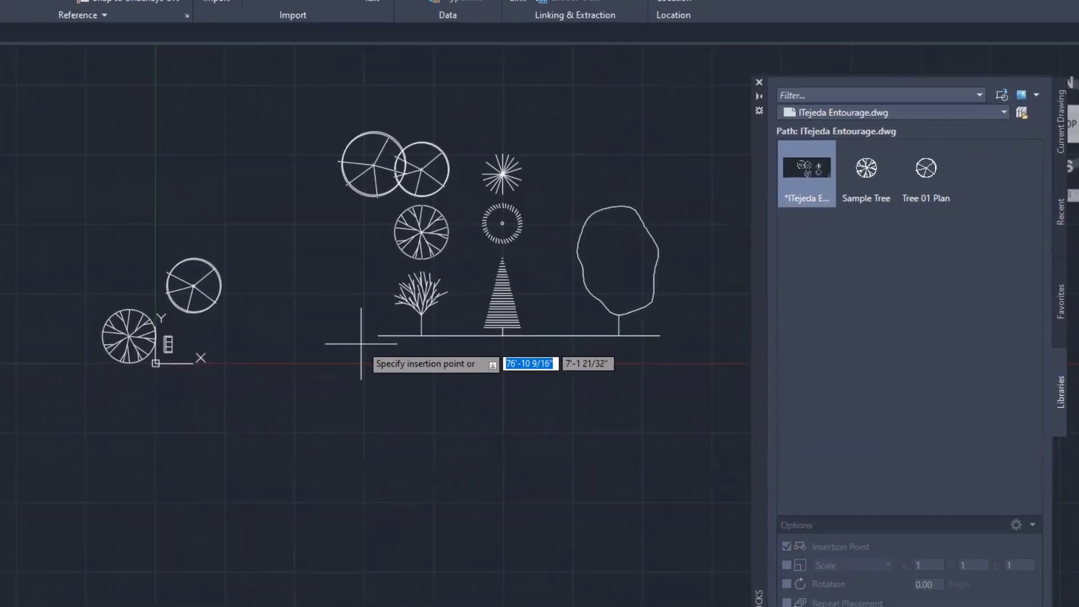
left_click(237, 364)
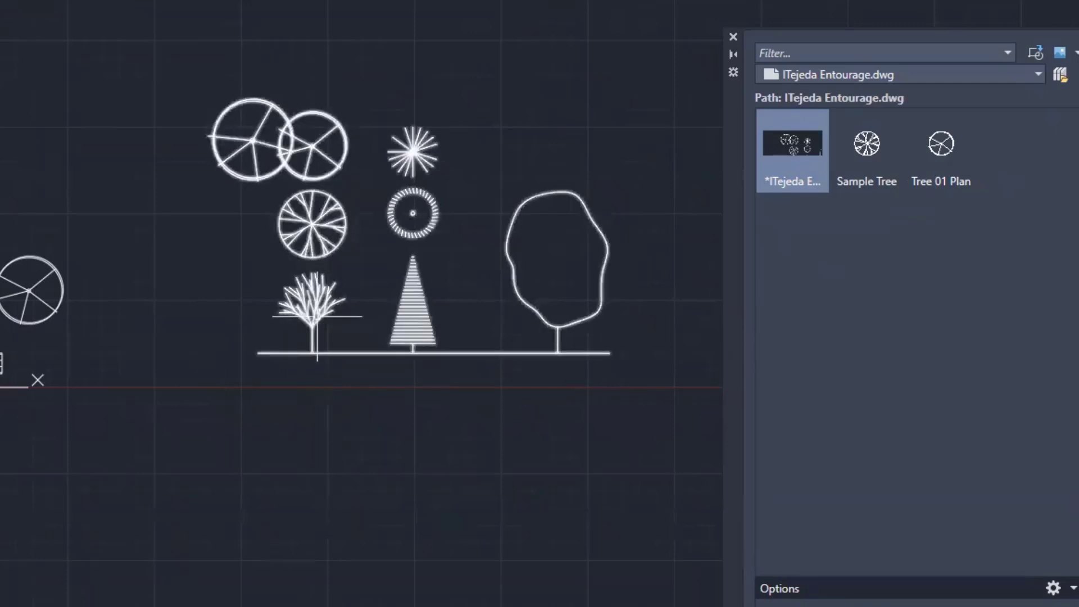
Step: Explode the inserted Entourage drawing block into its separate tree symbols
mouse_move(316, 316)
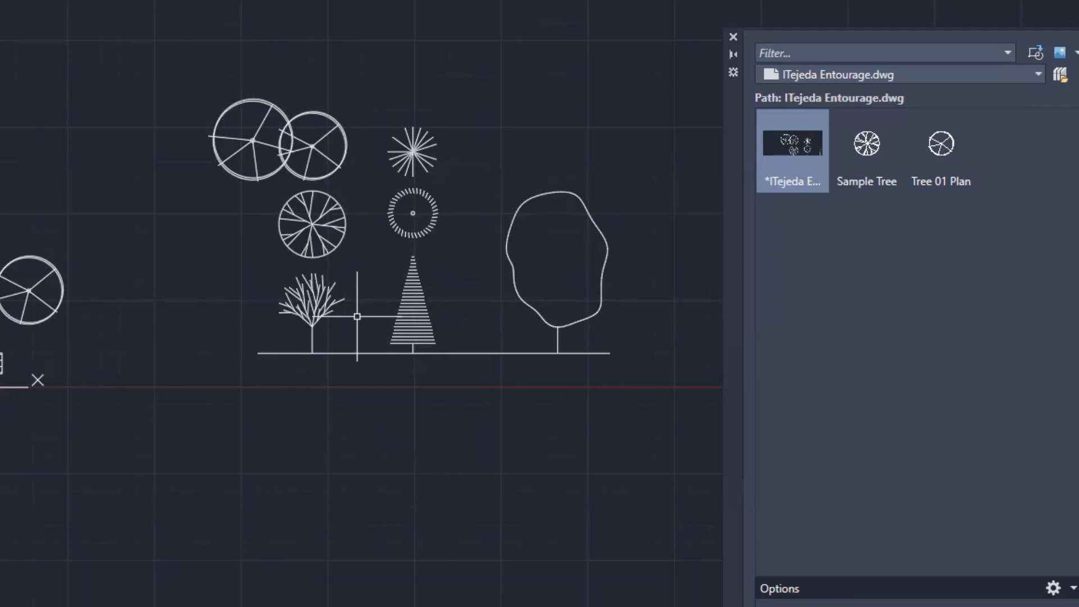
type("x")
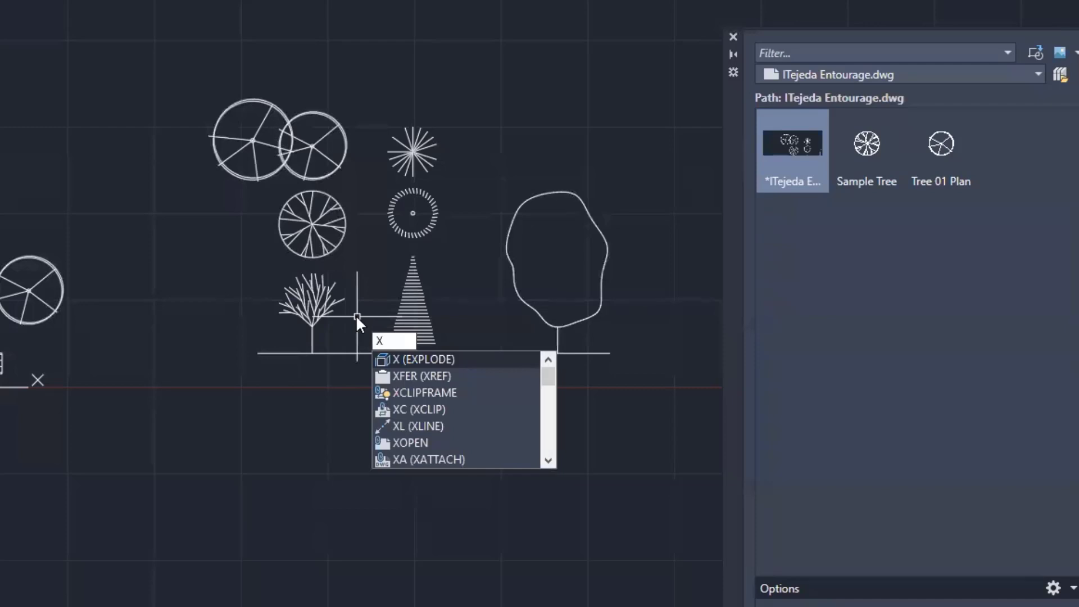
key("Return")
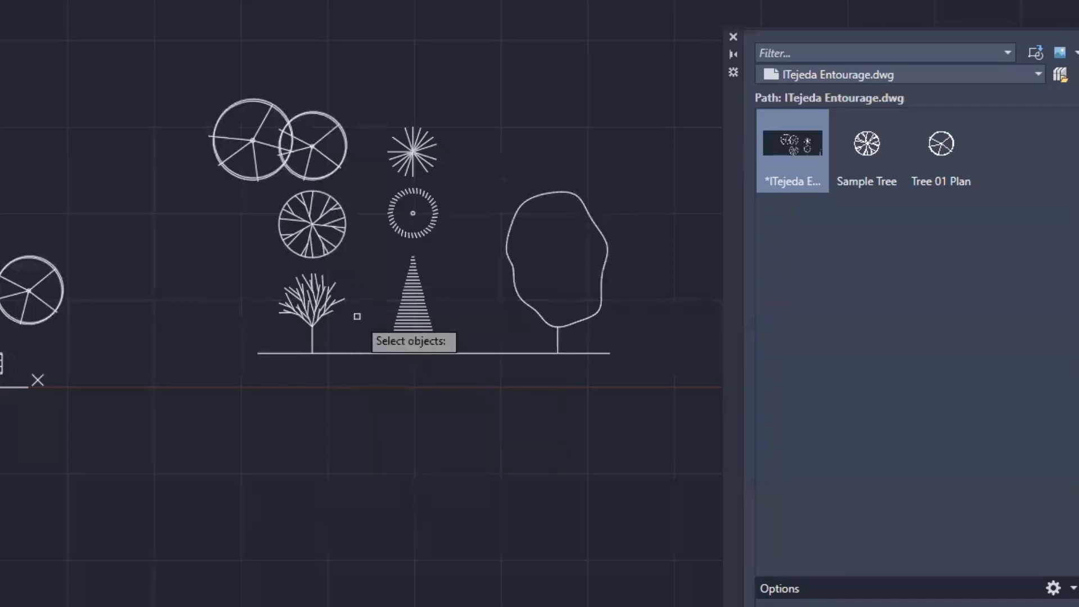
left_click(332, 311)
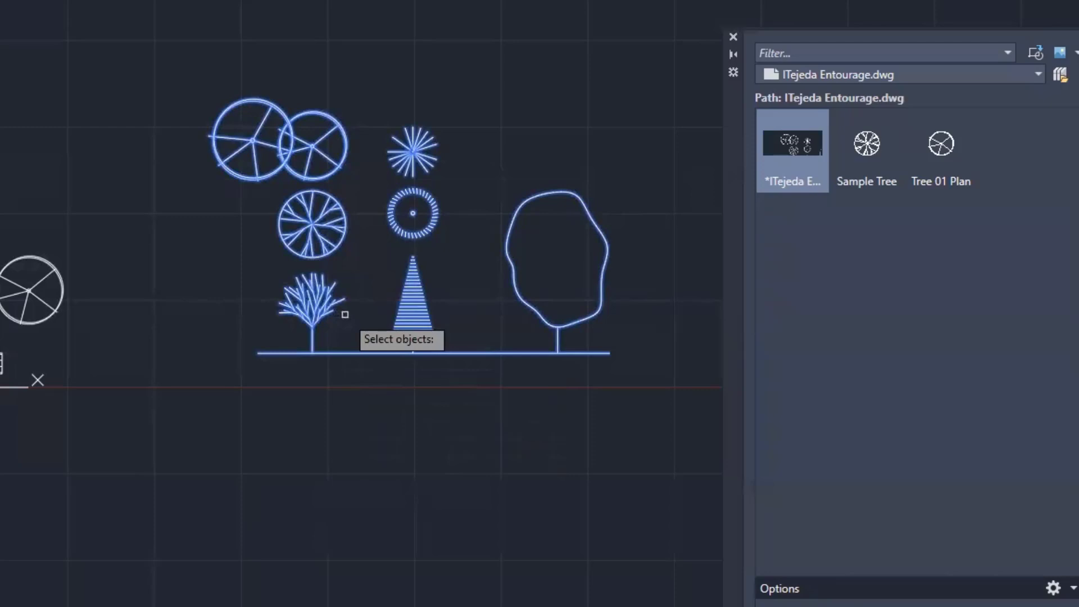
key("Return")
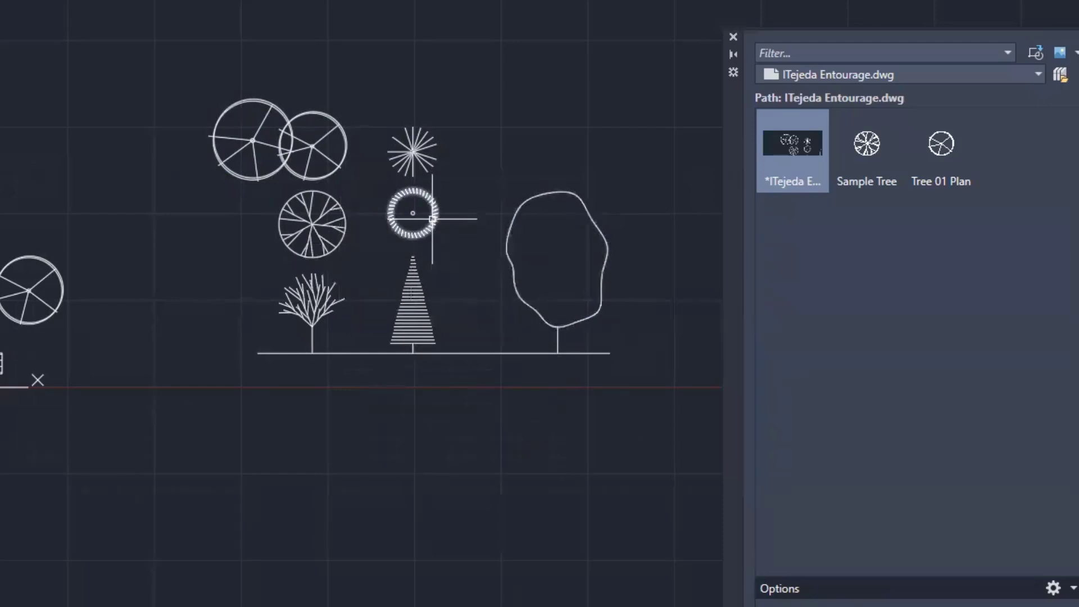
Step: Examine the exploded entourage symbols up close, checking which plan and elevation trees are still individual blocks
mouse_move(432, 218)
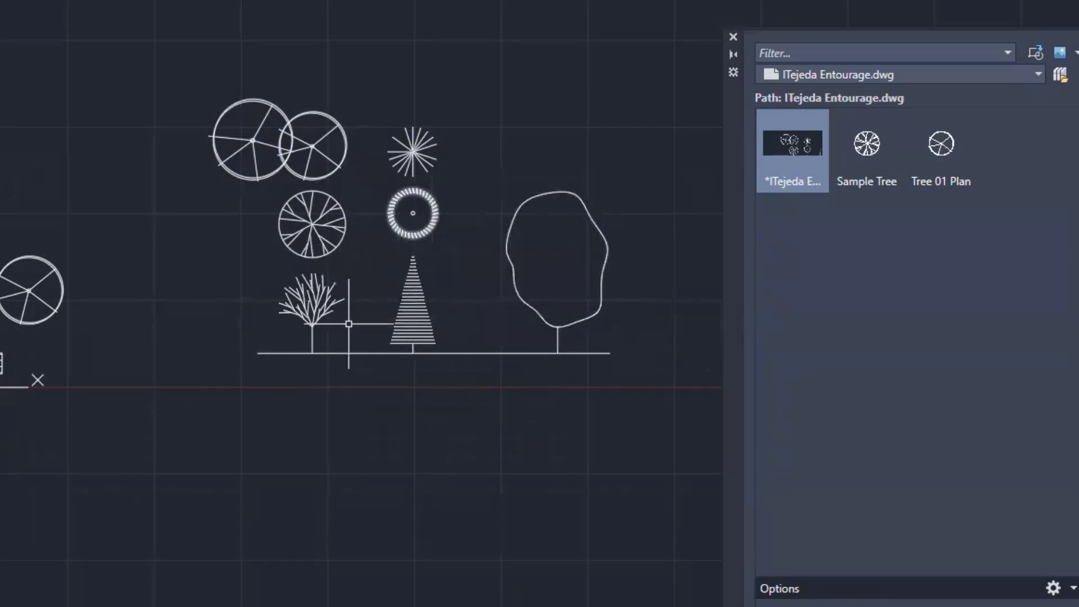
scroll(312, 309, "up", 2)
scroll(312, 309, "up", 2)
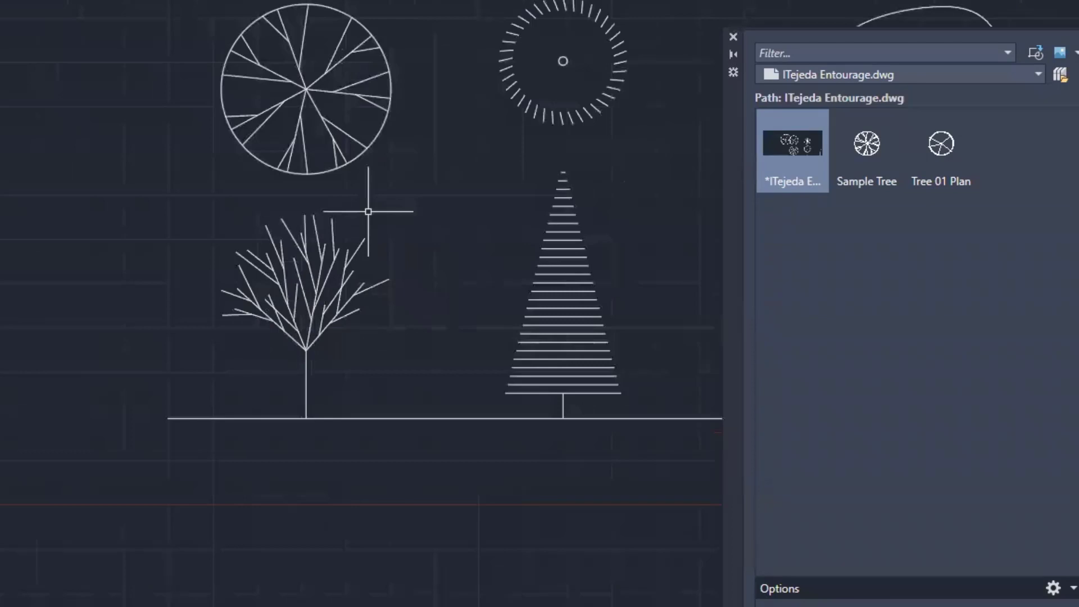
mouse_move(368, 211)
middle_mouse_down()
mouse_move(385, 376)
mouse_move(366, 514)
middle_mouse_up()
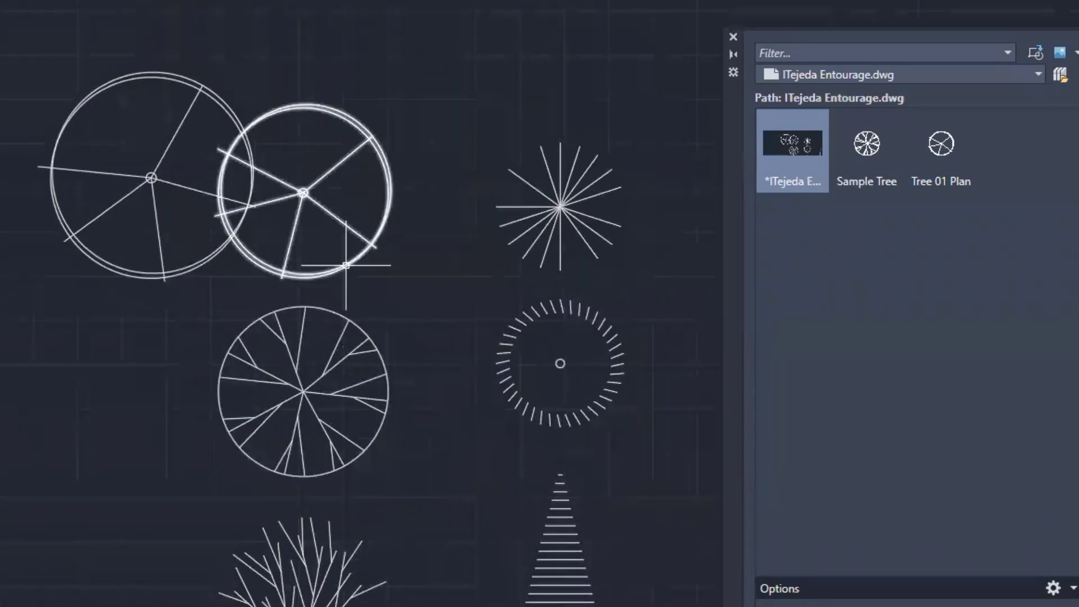
mouse_move(346, 265)
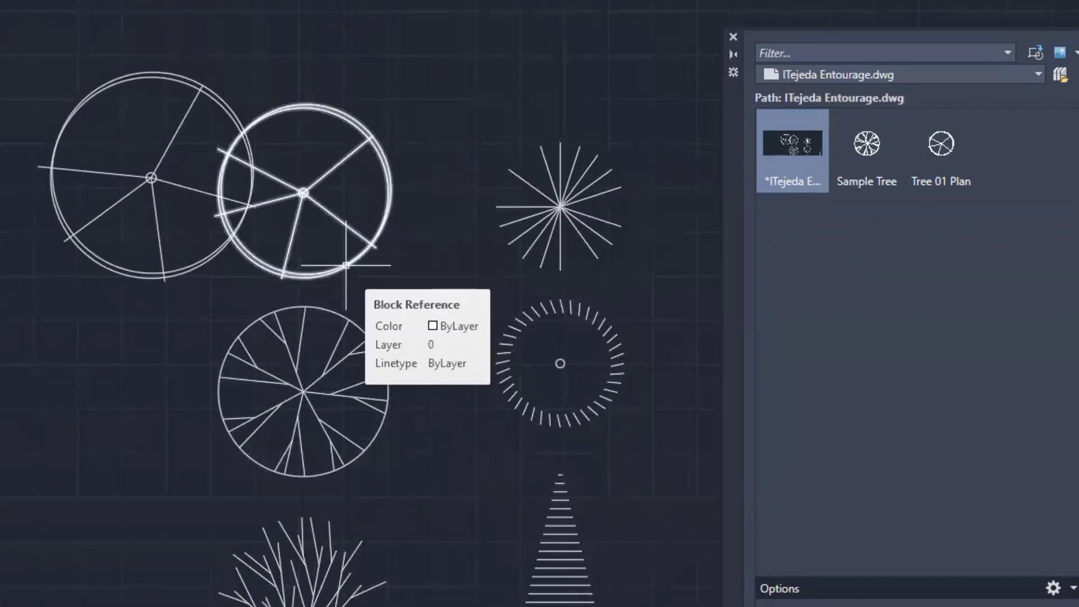
mouse_move(351, 322)
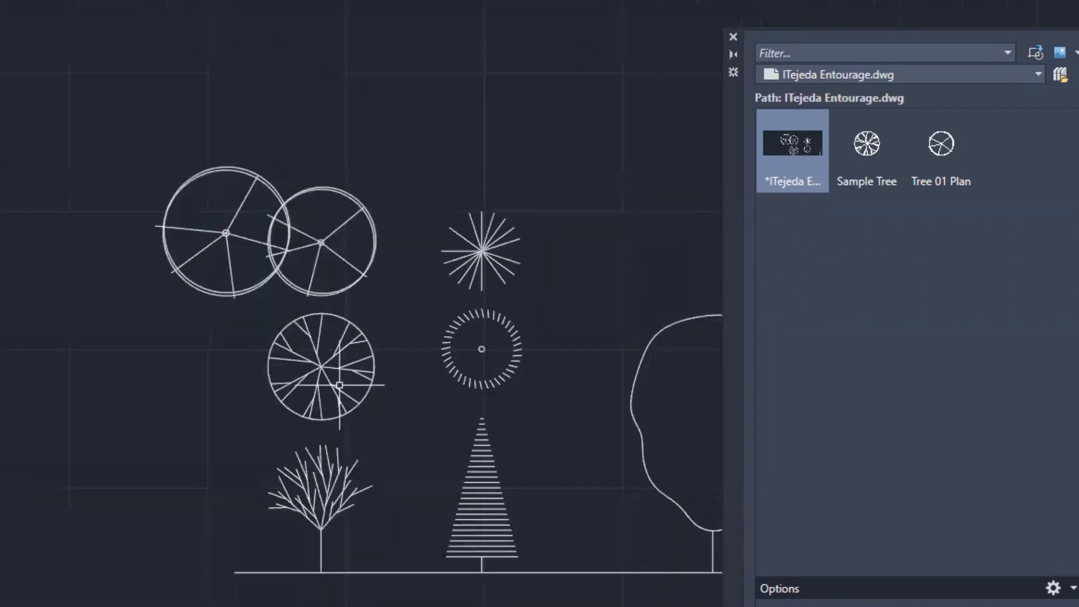
middle_click_drag(402, 324, 413, 315)
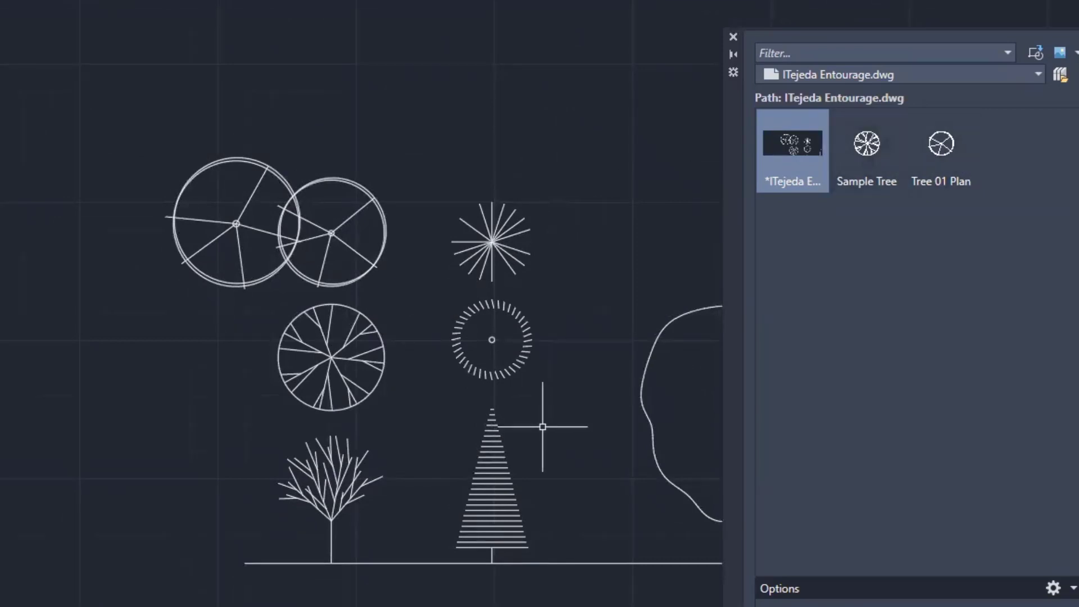
scroll(320, 537, "up", 4)
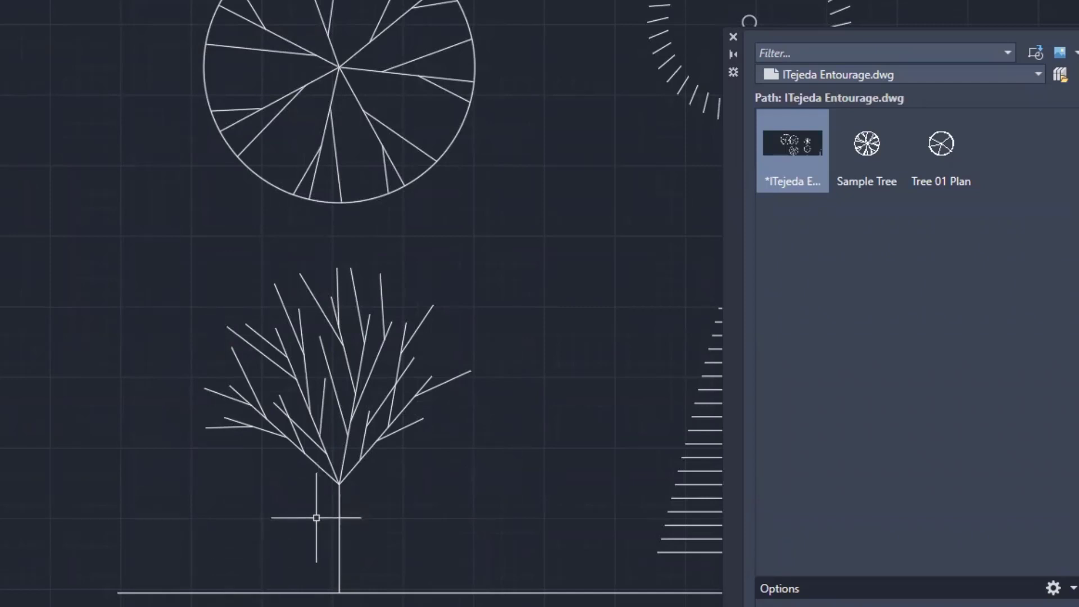
scroll(334, 481, "down", 2)
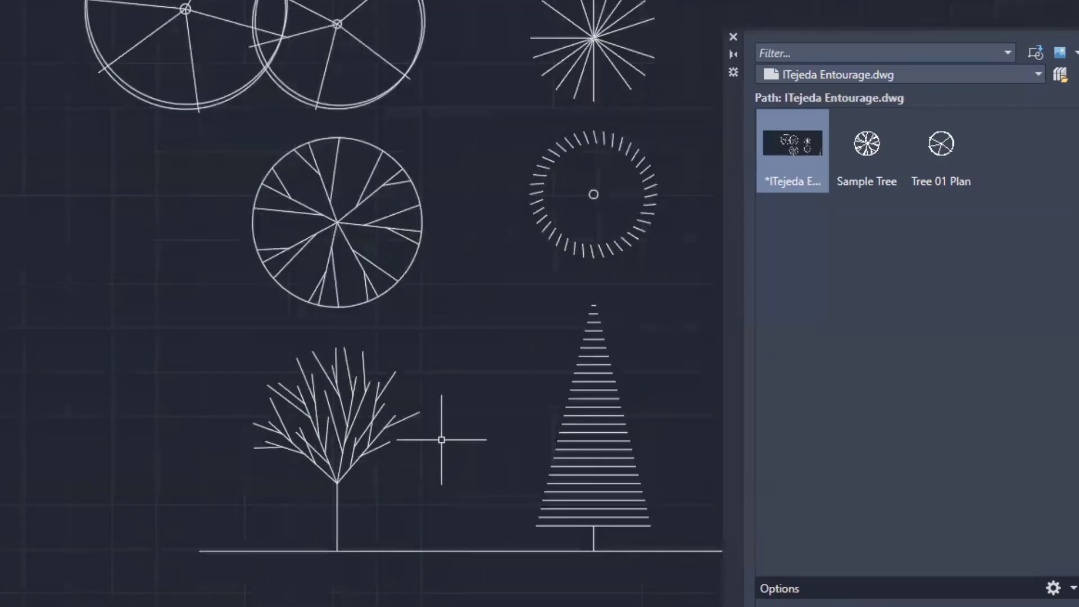
scroll(458, 404, "down", 2)
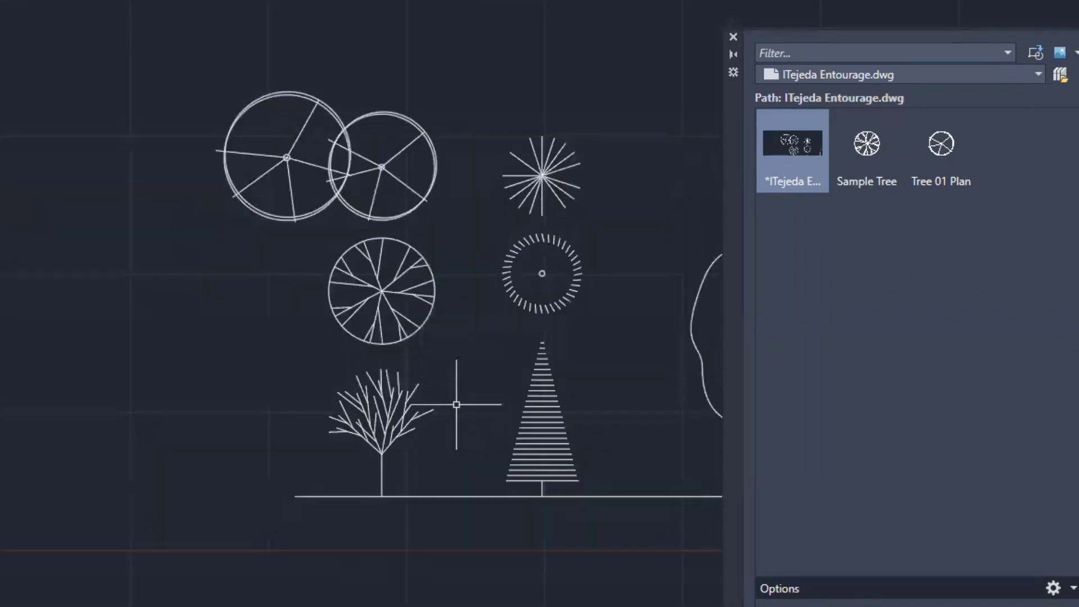
middle_click_drag(451, 385, 344, 429)
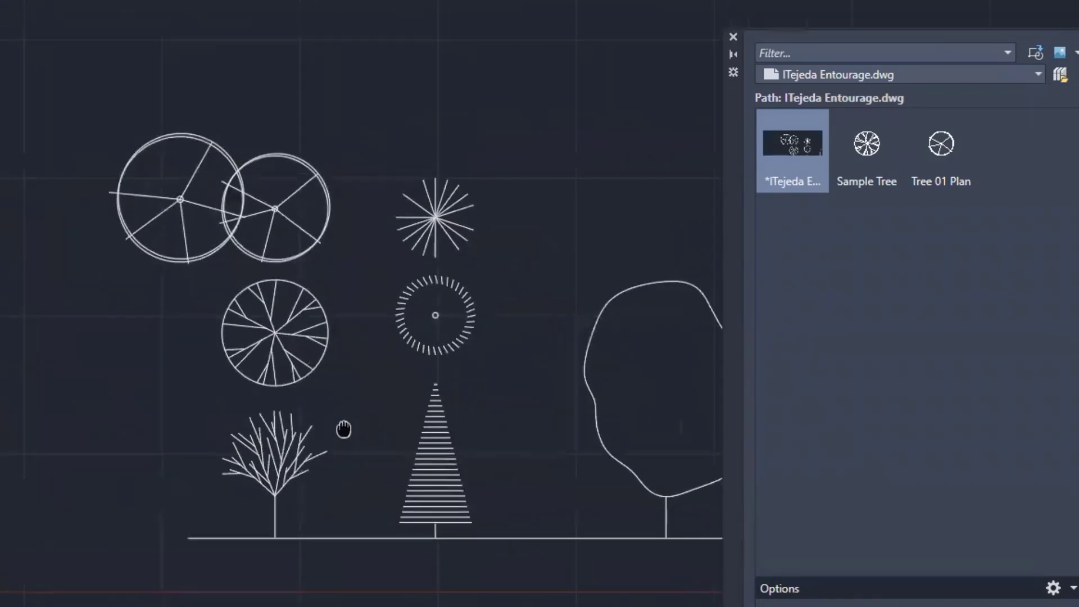